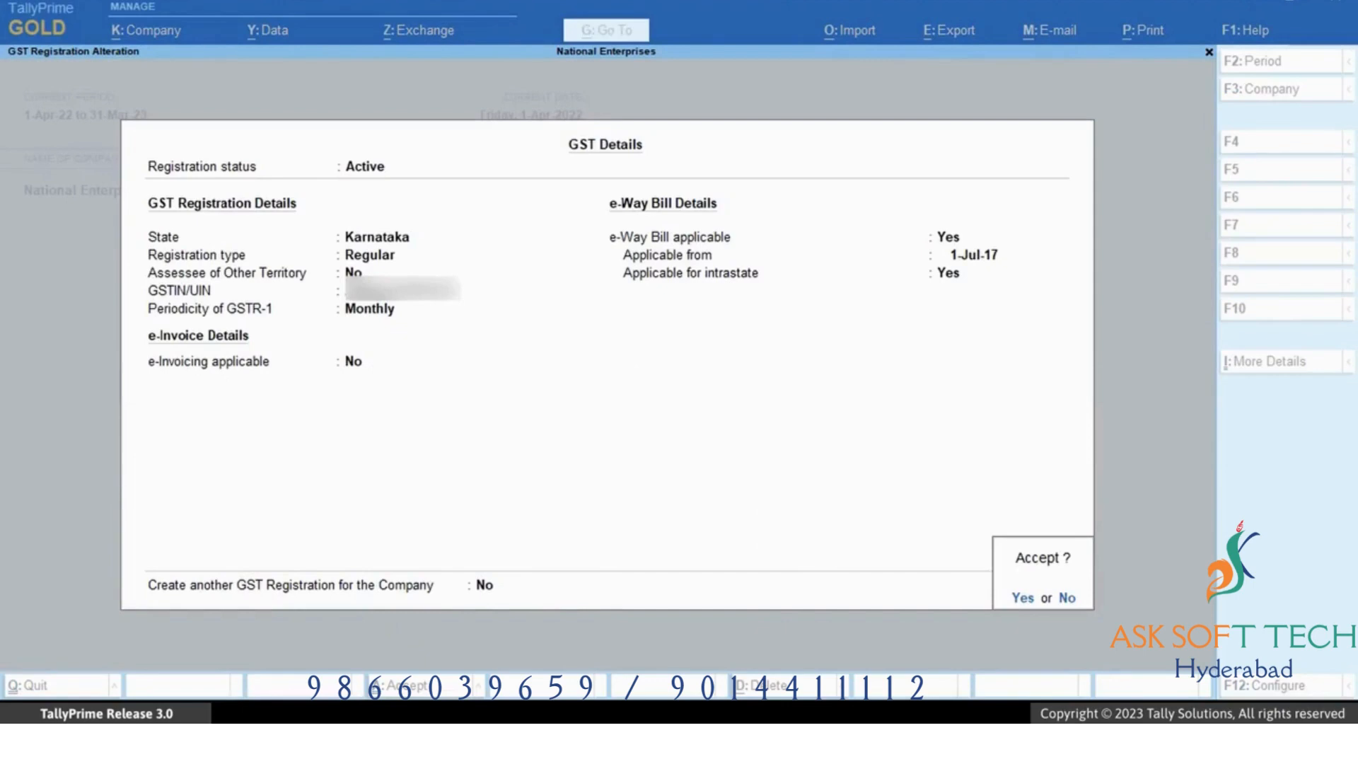
# Set the option to create another GST registration for the company to Yes and accept the GST details.
pyautogui.press('BackSpace')
pyautogui.write('Yes')
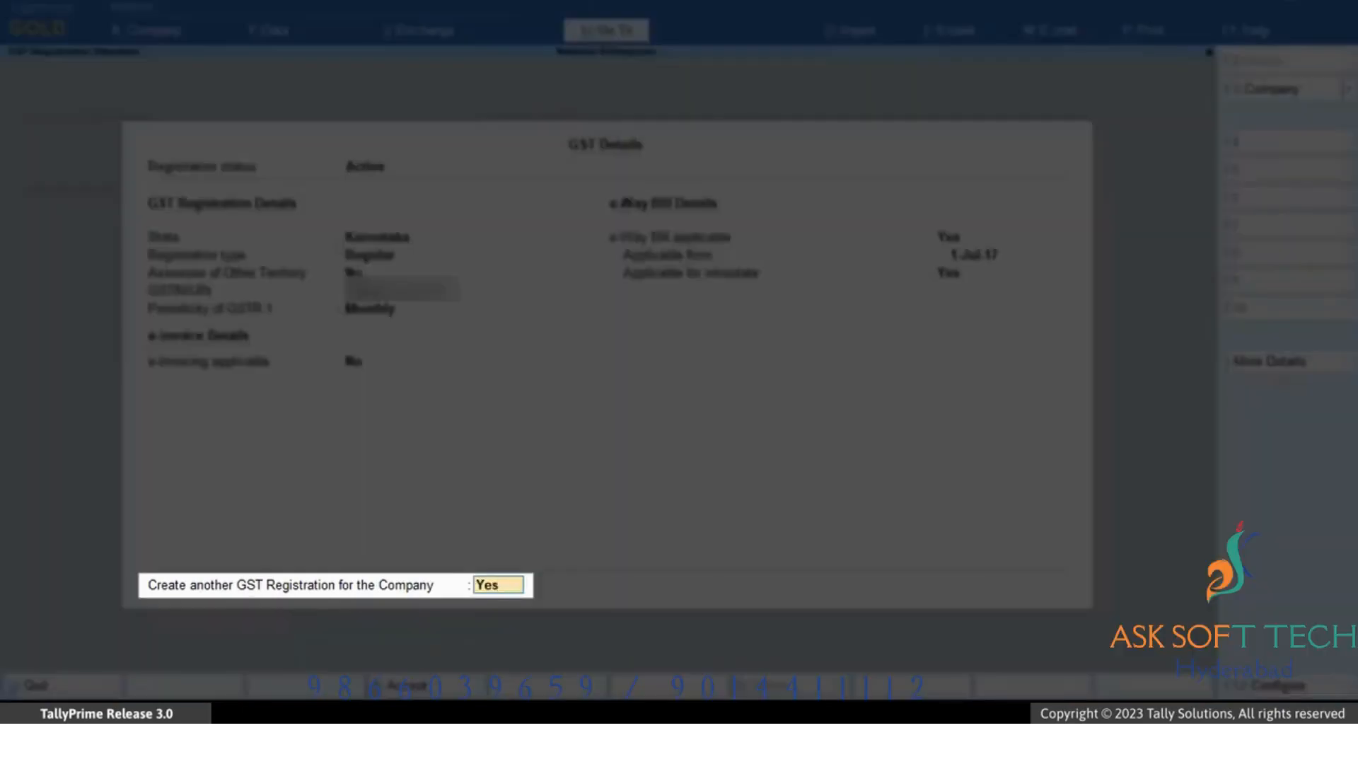
pyautogui.press('Return')
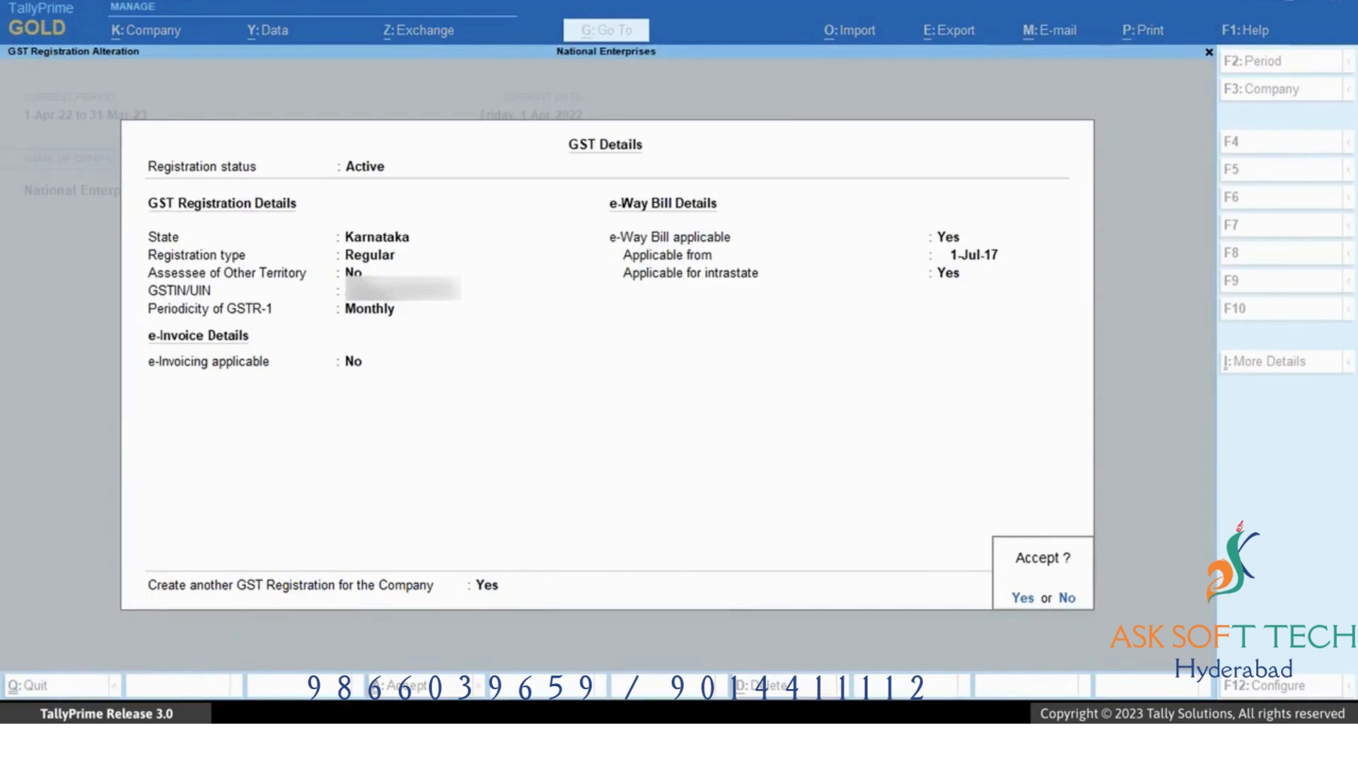
pyautogui.press('Return')
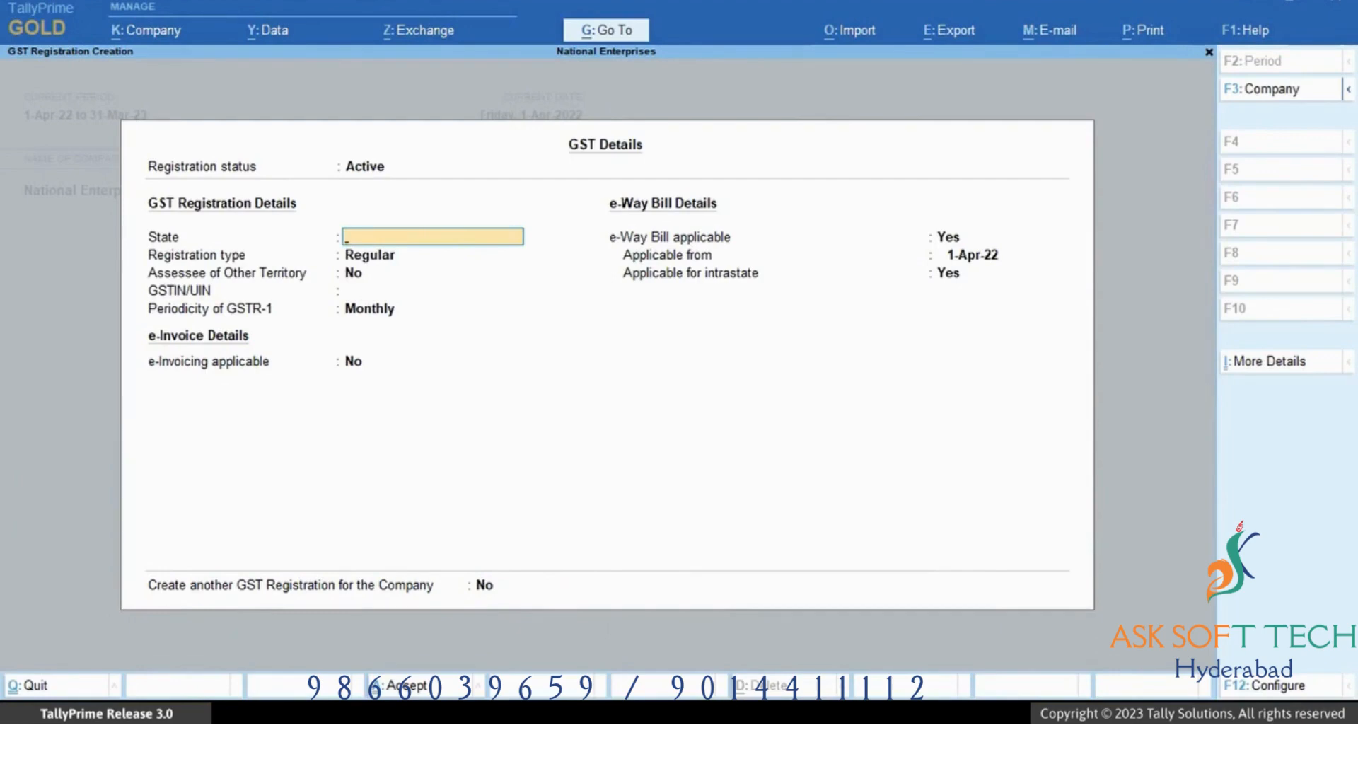
# Set the new registration's state to Tamil Nadu, keep Regular registration type, and paste the GSTIN.
pyautogui.write('Ta')
pyautogui.press('Return')
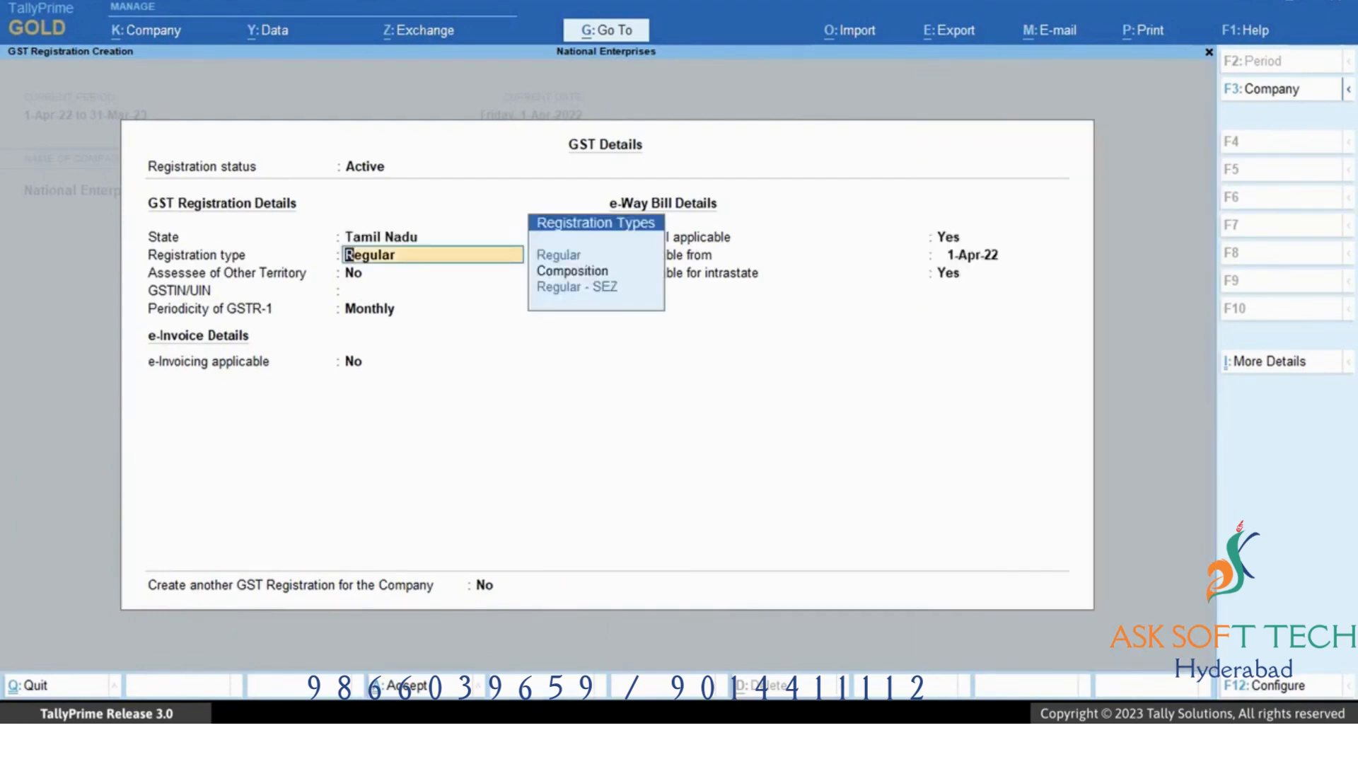
pyautogui.press('Return')
# Enable e-invoicing for the new registration with invoice bill-from place Chennai and accept the registration.
pyautogui.press('Return')
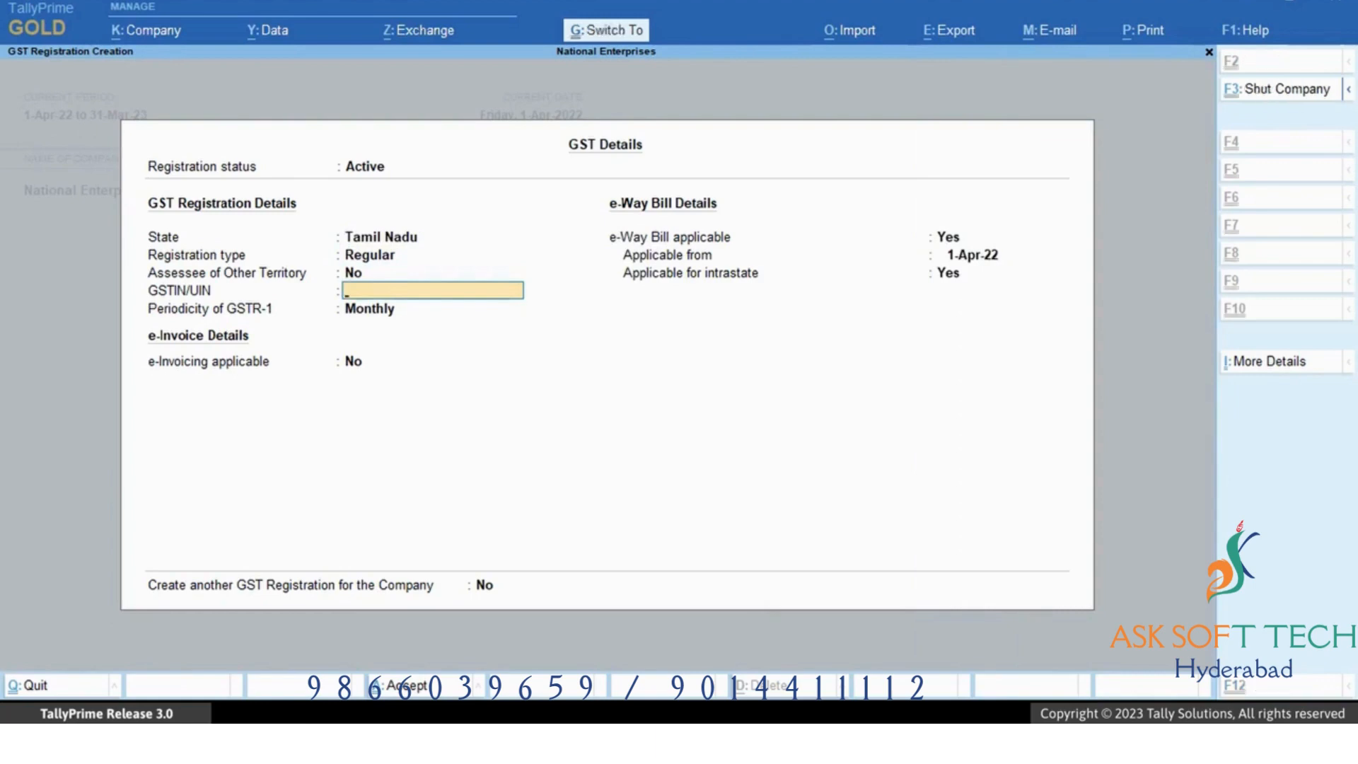
pyautogui.hotkey('ctrl', 'v')
pyautogui.press('Return')
pyautogui.press('Return')
pyautogui.press('y')
pyautogui.press('Return')
pyautogui.write('Chennai')
pyautogui.press('Return')
pyautogui.press('Return')
pyautogui.press('Return')
pyautogui.press('Return')
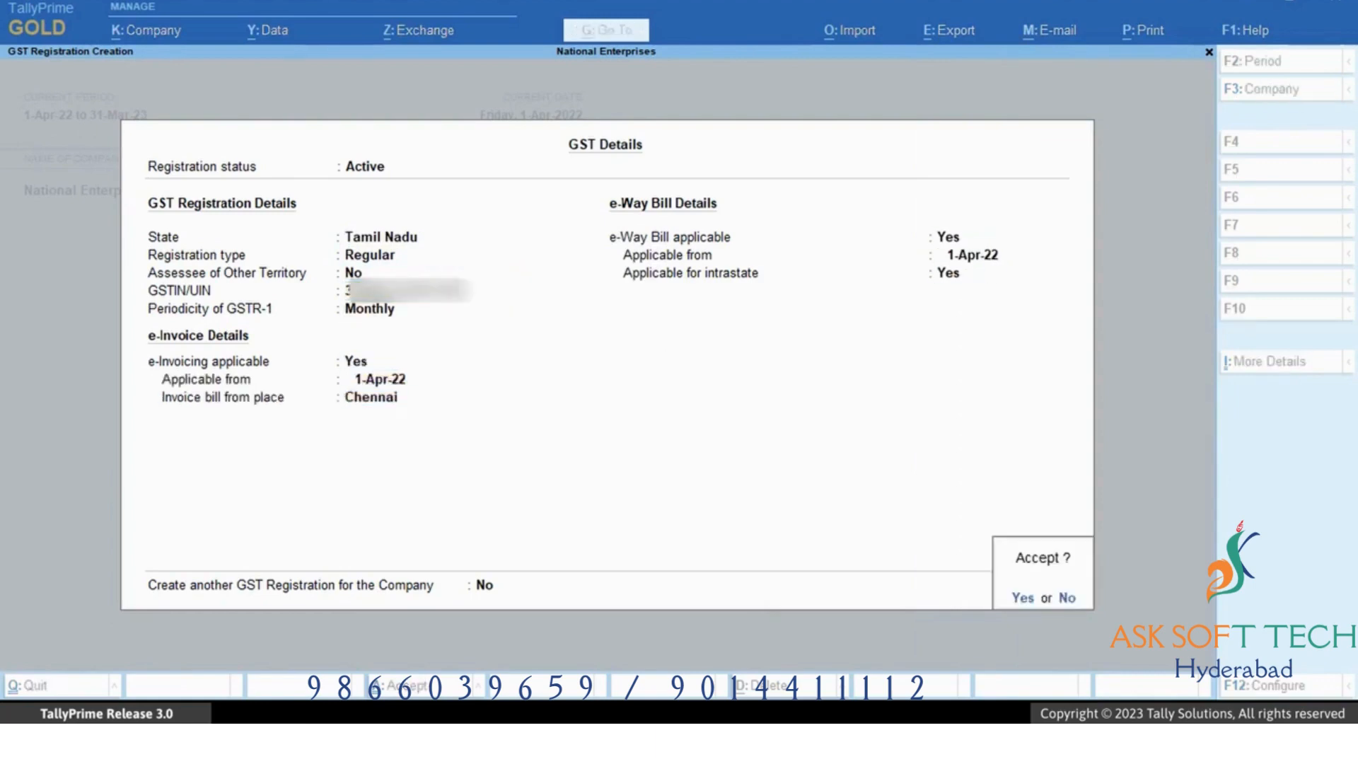
pyautogui.press('y')
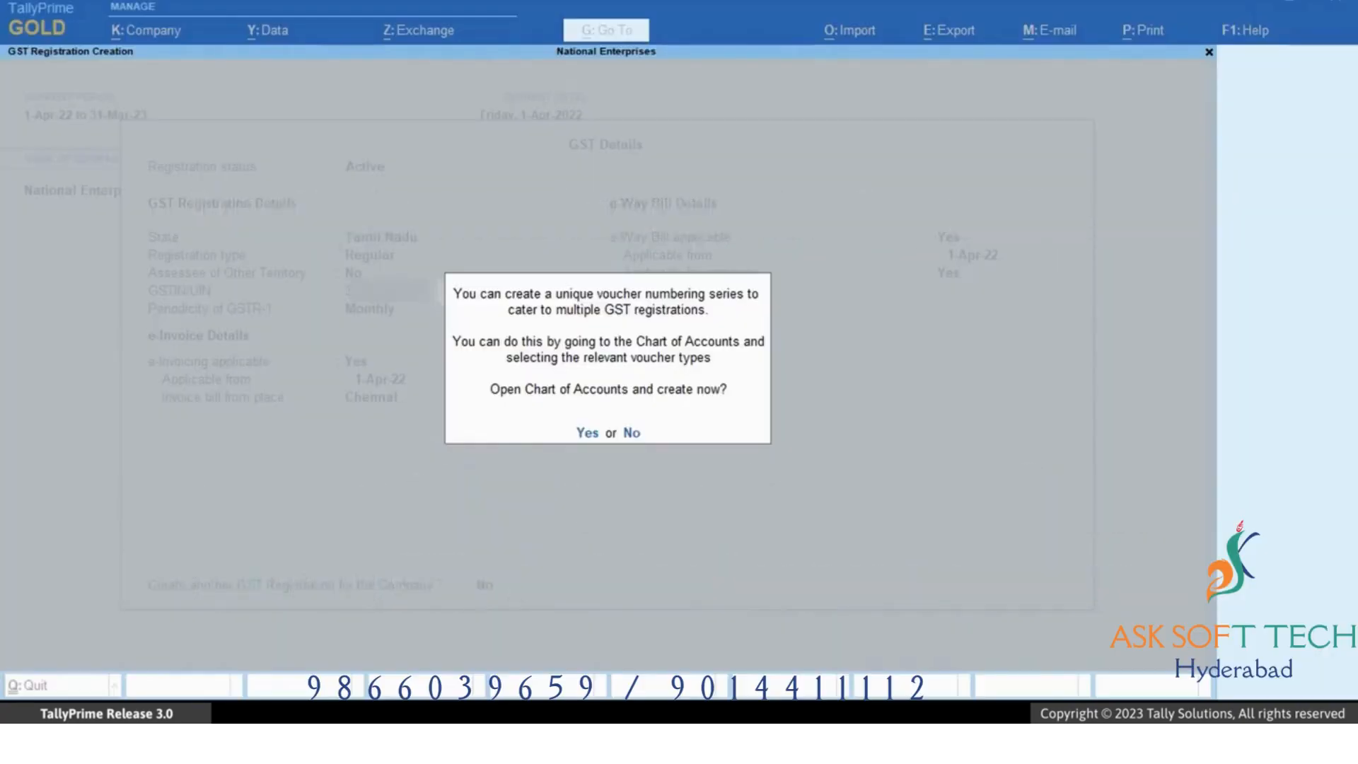
# Create a voucher numbering series named TN Series with Automatic numbering that retains original voucher numbers.
pyautogui.press('y')
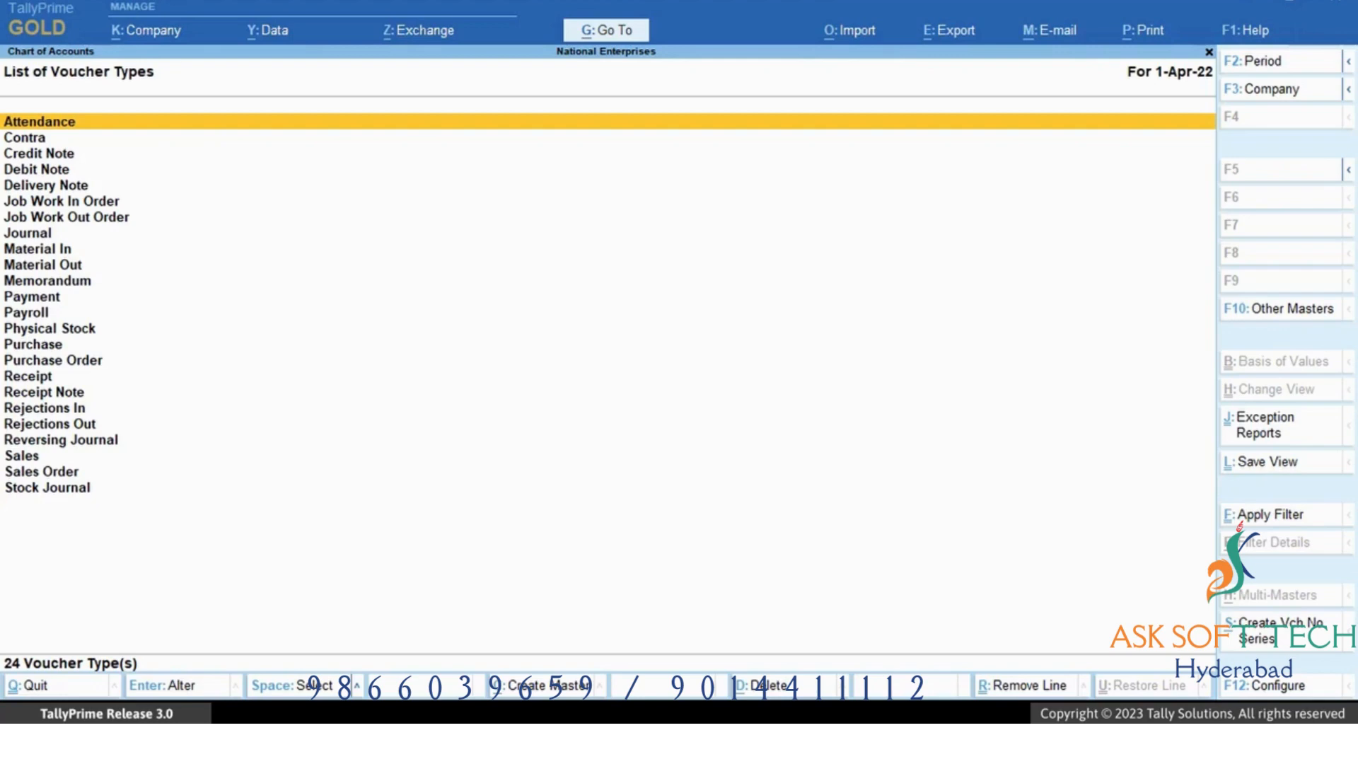
pyautogui.press('Down')
pyautogui.press('Down')
pyautogui.press('Down')
pyautogui.press('Down')
pyautogui.press('Down')
pyautogui.press('Down')
pyautogui.press('Down')
pyautogui.press('Down')
pyautogui.press('Down')
pyautogui.press('Down')
pyautogui.press('Down')
pyautogui.press('Down')
pyautogui.press('Down')
pyautogui.press('Down')
pyautogui.press('Down')
pyautogui.press('Down')
pyautogui.press('Down')
pyautogui.press('Down')
pyautogui.press('Down')
pyautogui.press('Down')
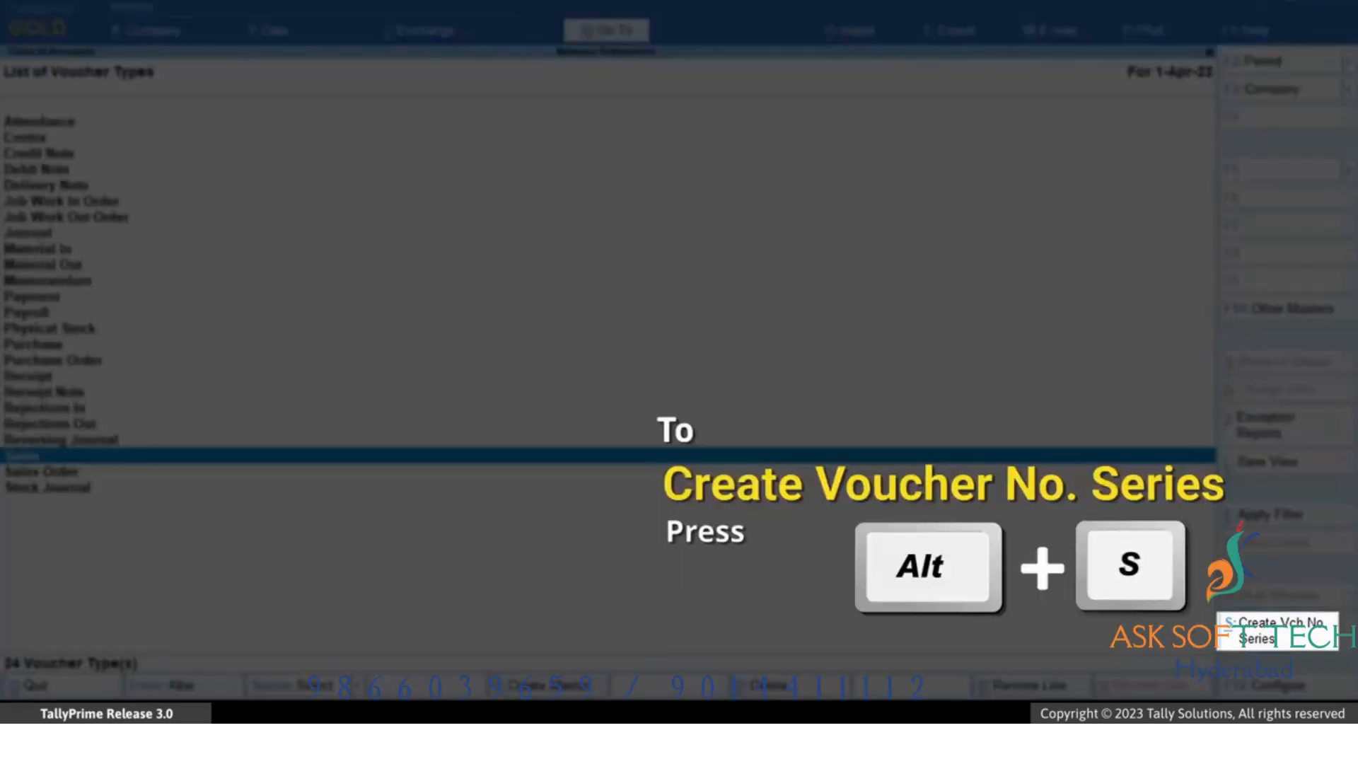
pyautogui.hotkey('alt', 's')
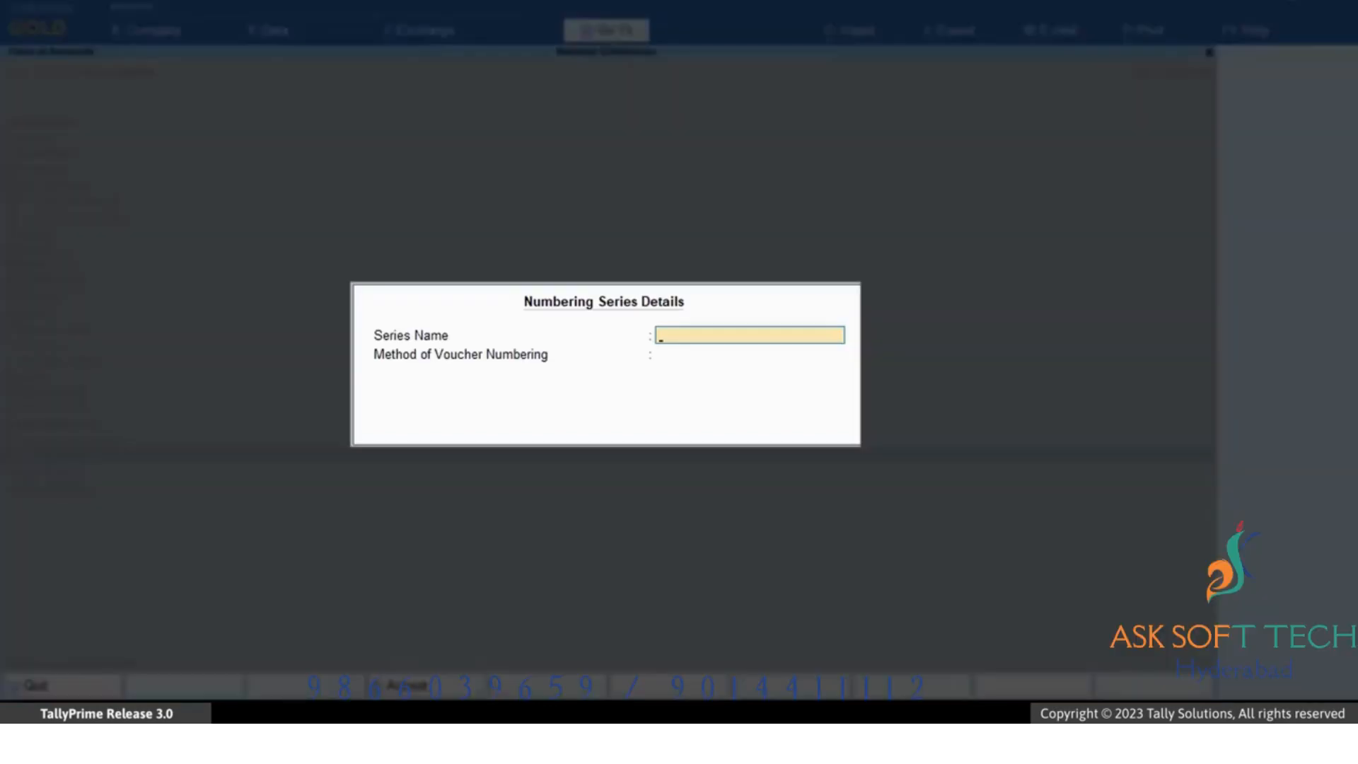
pyautogui.write('TN Series')
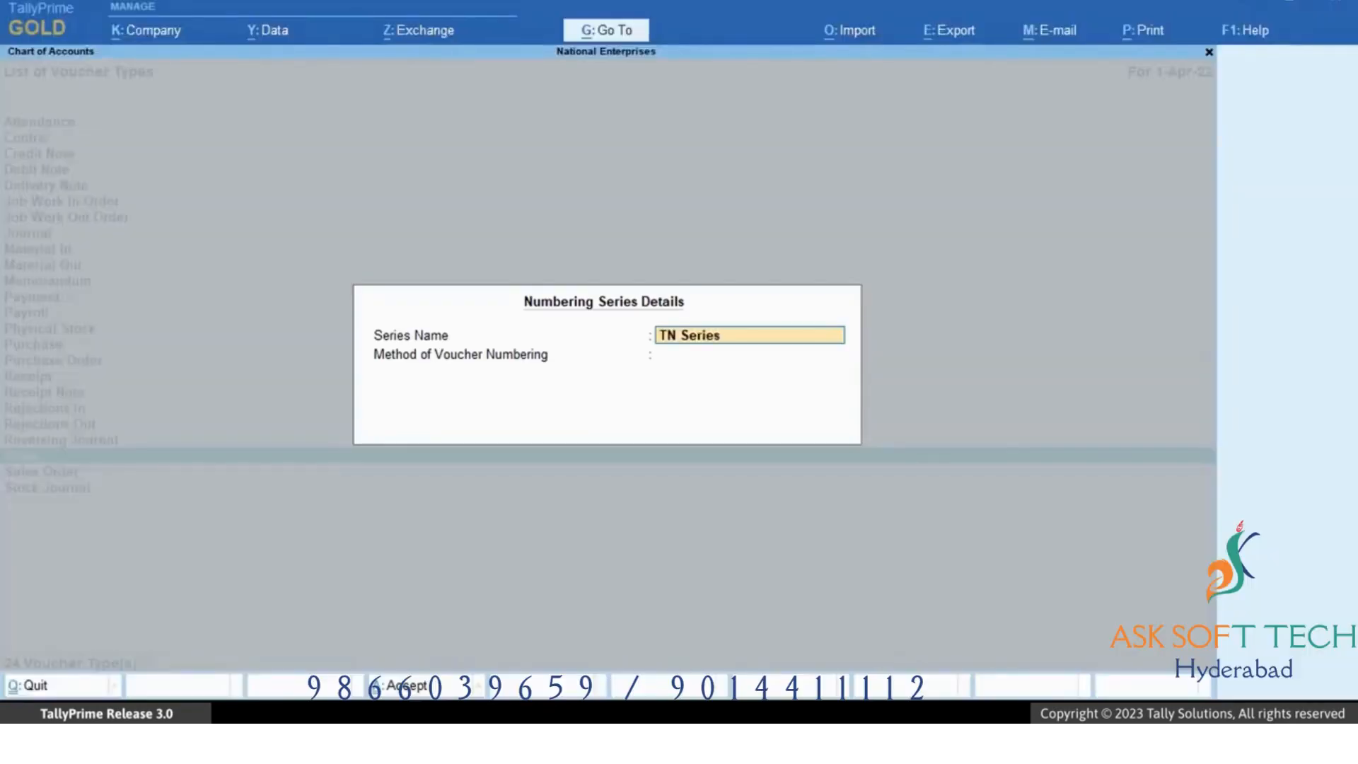
pyautogui.press('Return')
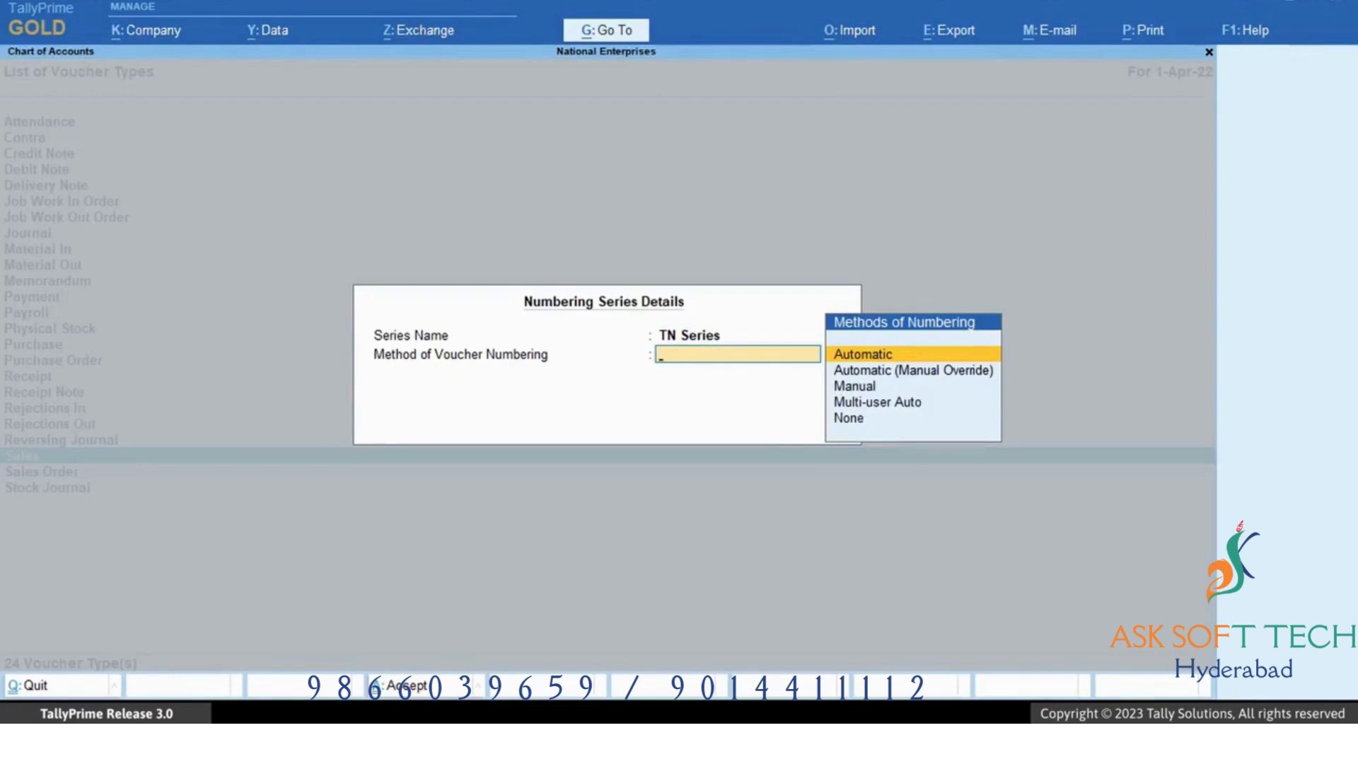
pyautogui.press('Return')
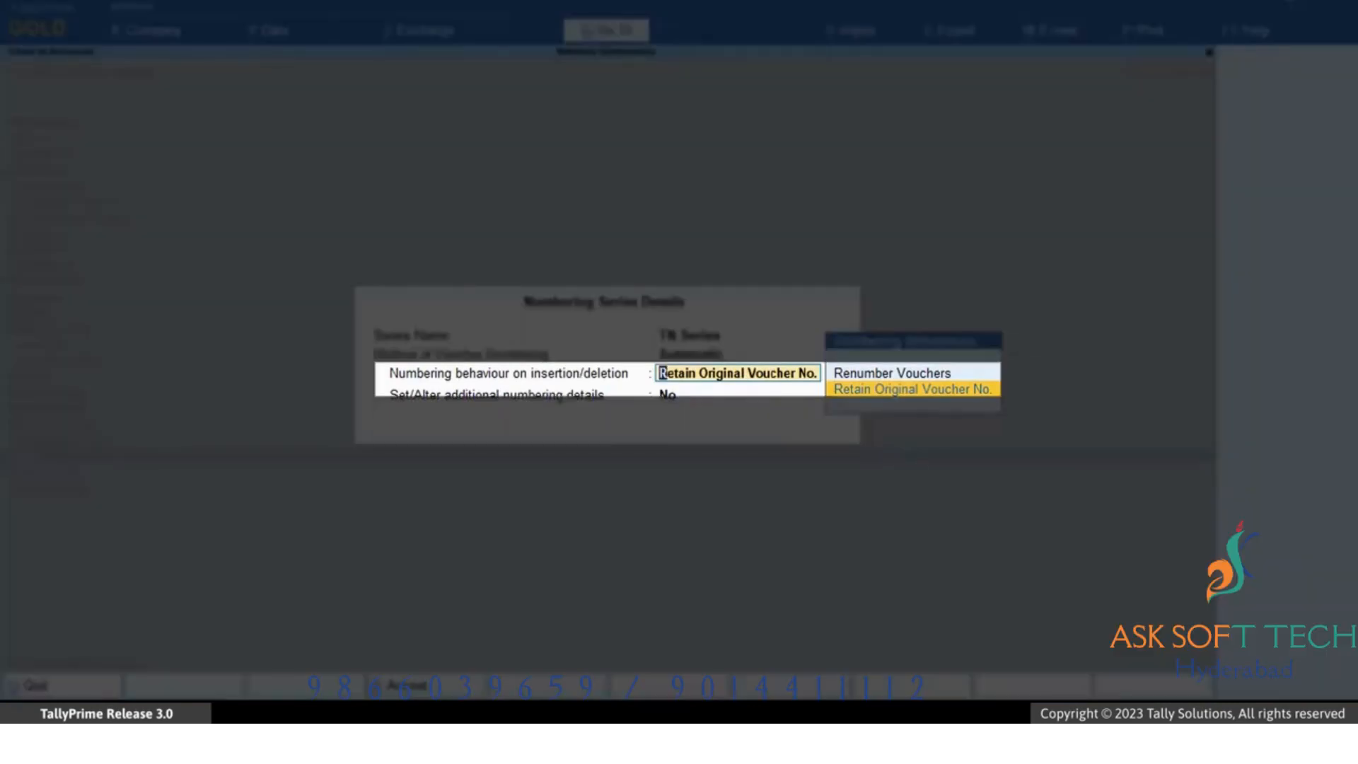
pyautogui.press('Return')
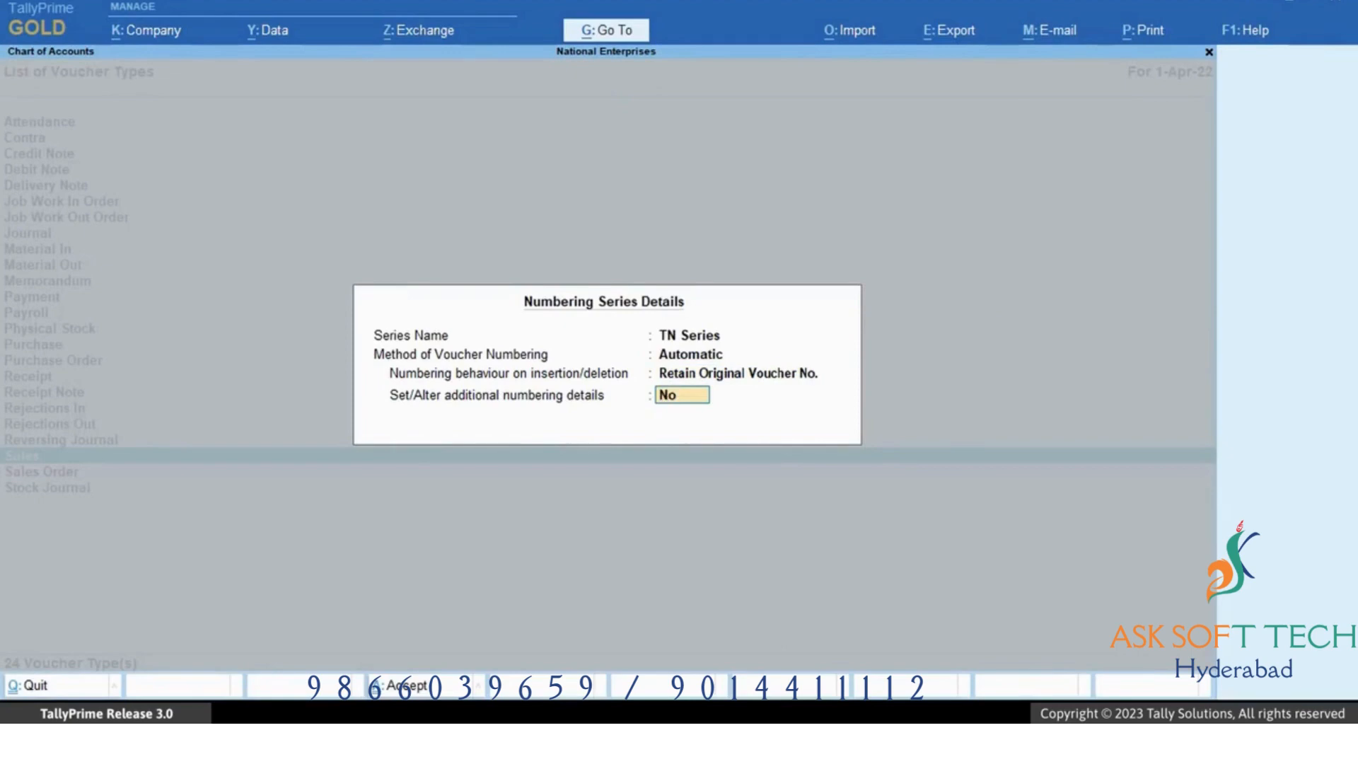
# Enable additional numbering details for TN Series, keep starting number 1, and save the series.
pyautogui.press('y')
pyautogui.press('Return')
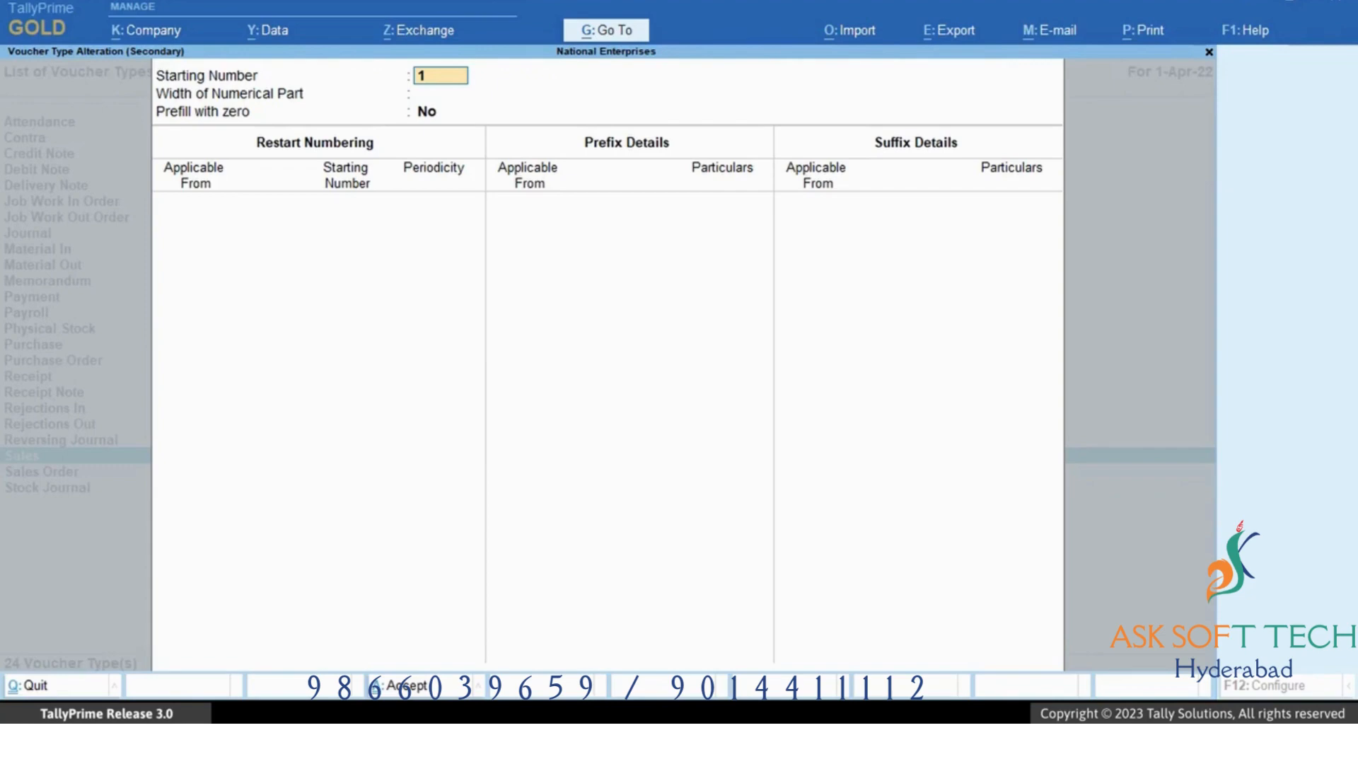
pyautogui.hotkey('ctrl', 'a')
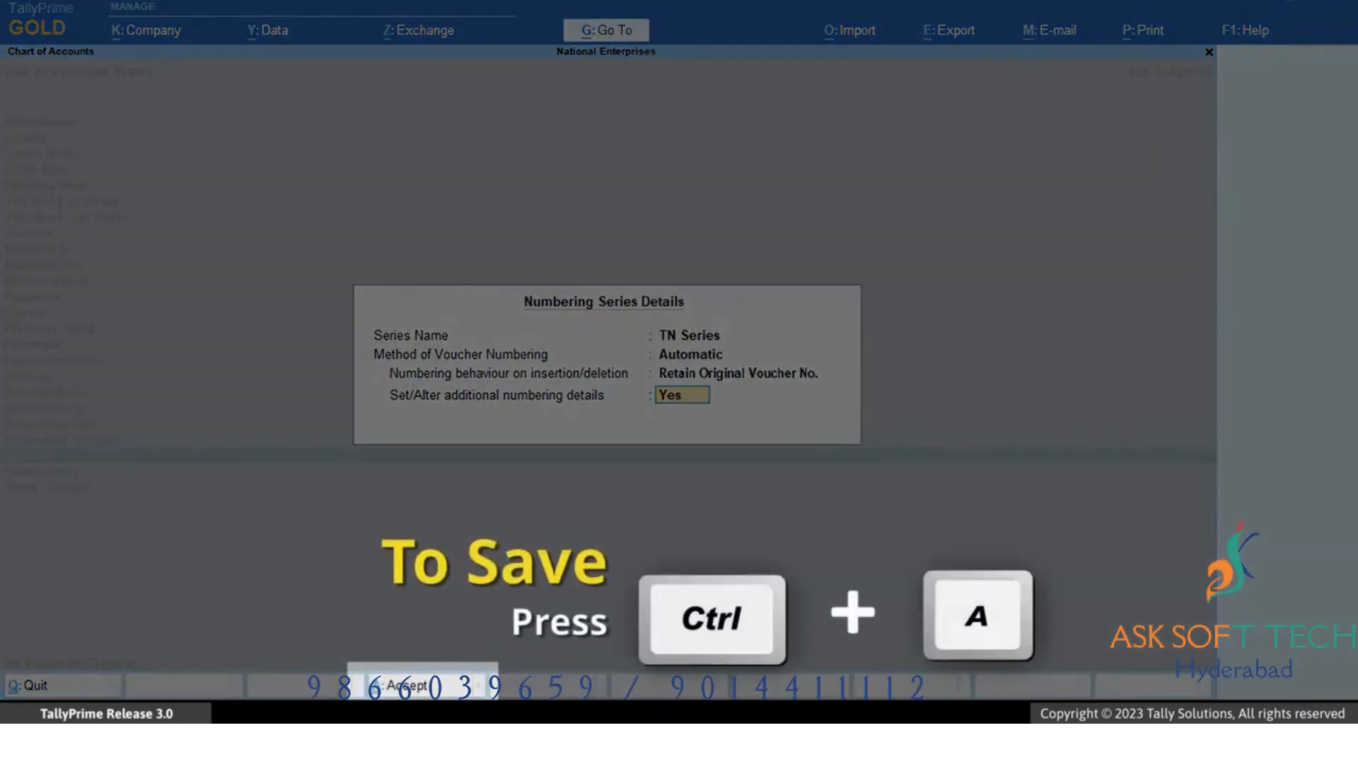
pyautogui.hotkey('ctrl', 'a')
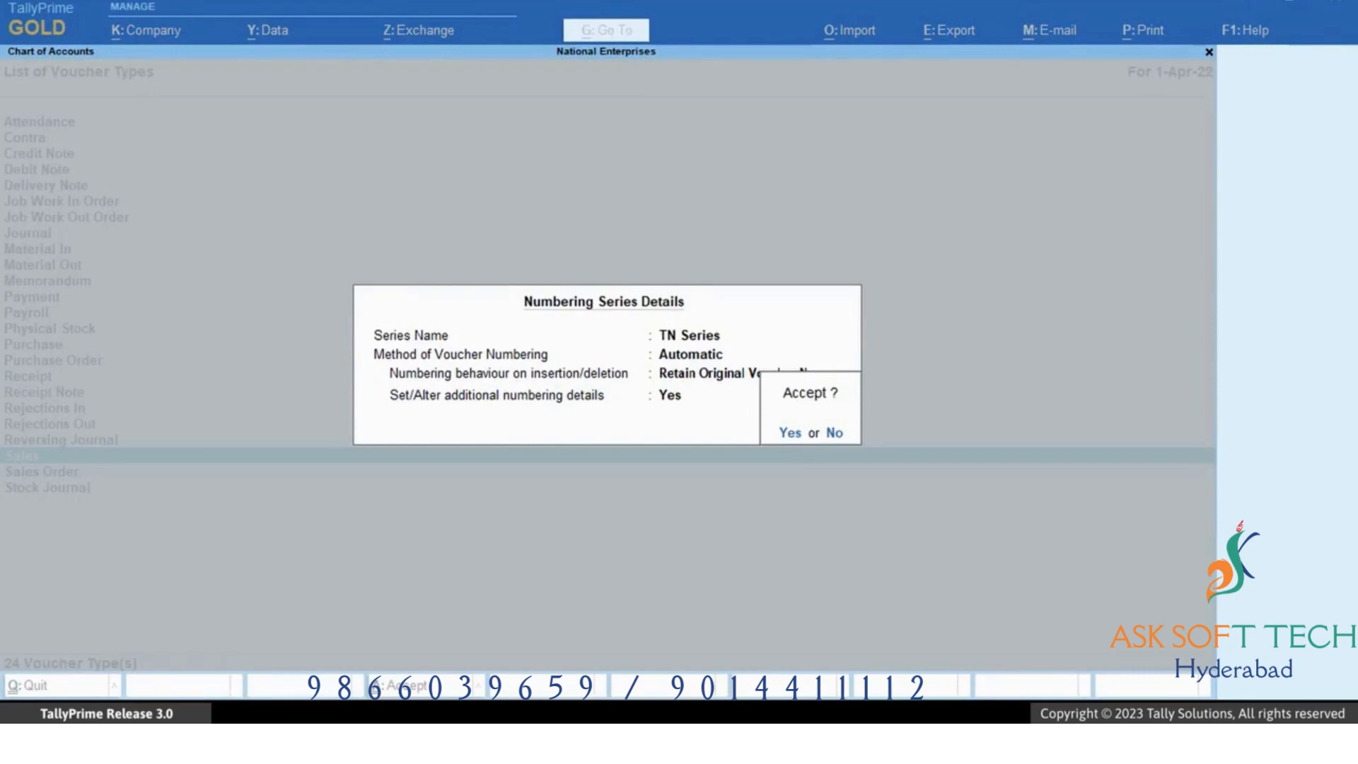
pyautogui.press('y')
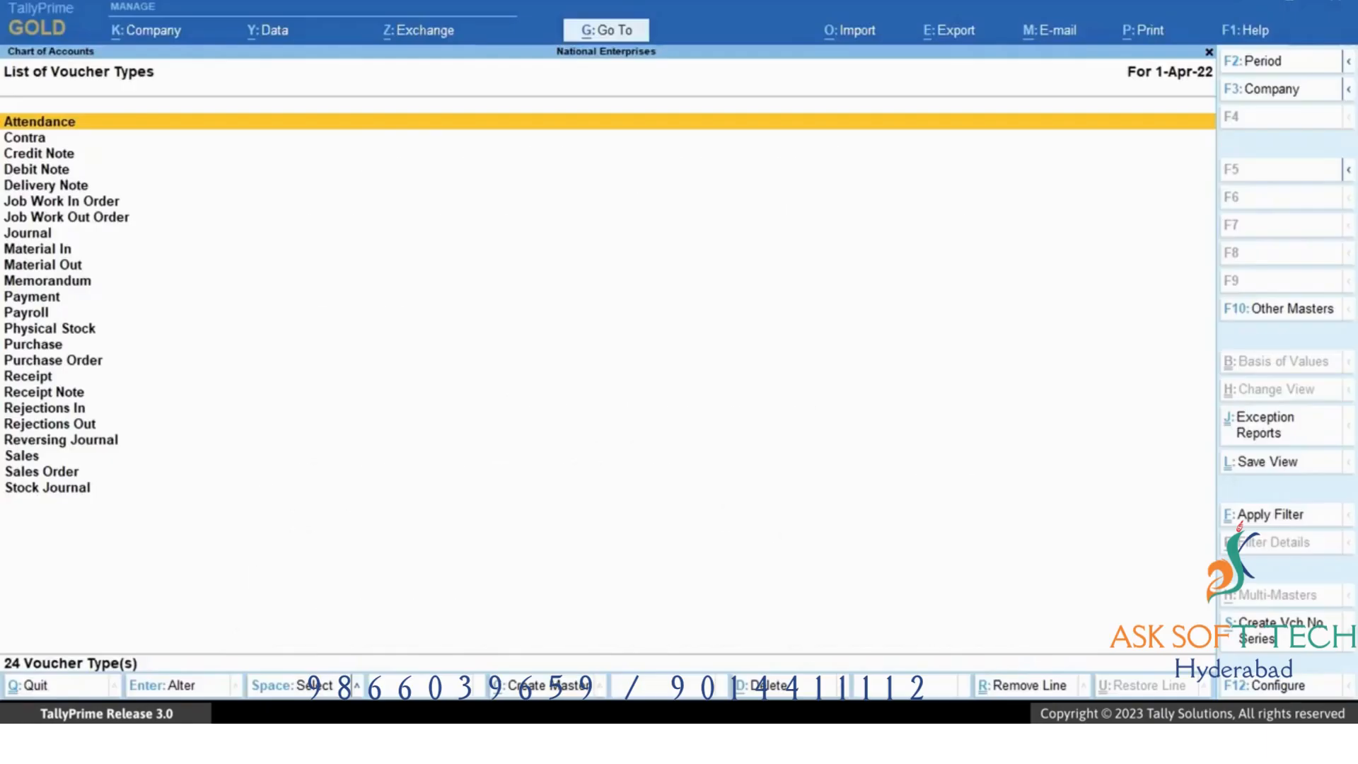
# Open the Purchase voucher type for alteration and enable defining multiple numbering series for vouchers in its configuration.
pyautogui.press('alt')
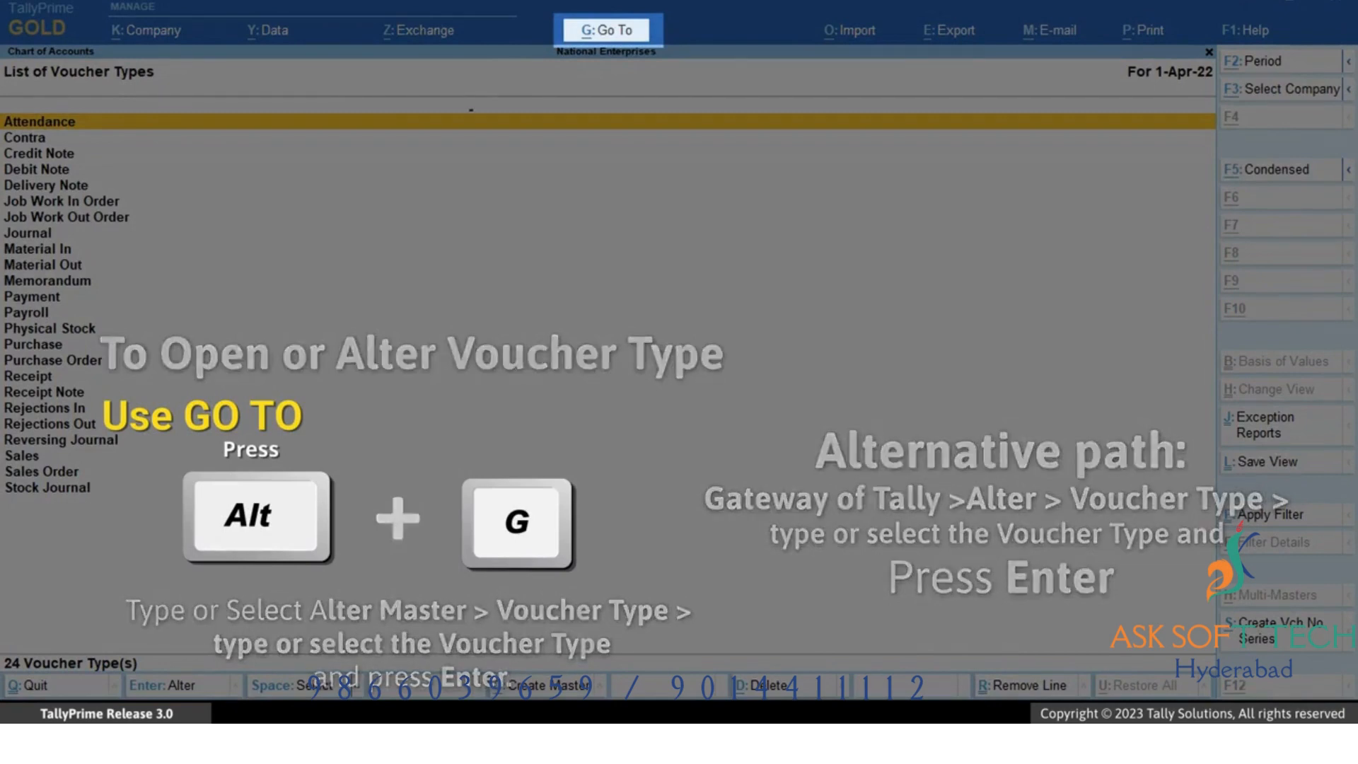
pyautogui.hotkey('alt', 'g')
pyautogui.press('Up')
pyautogui.press('Up')
pyautogui.press('Up')
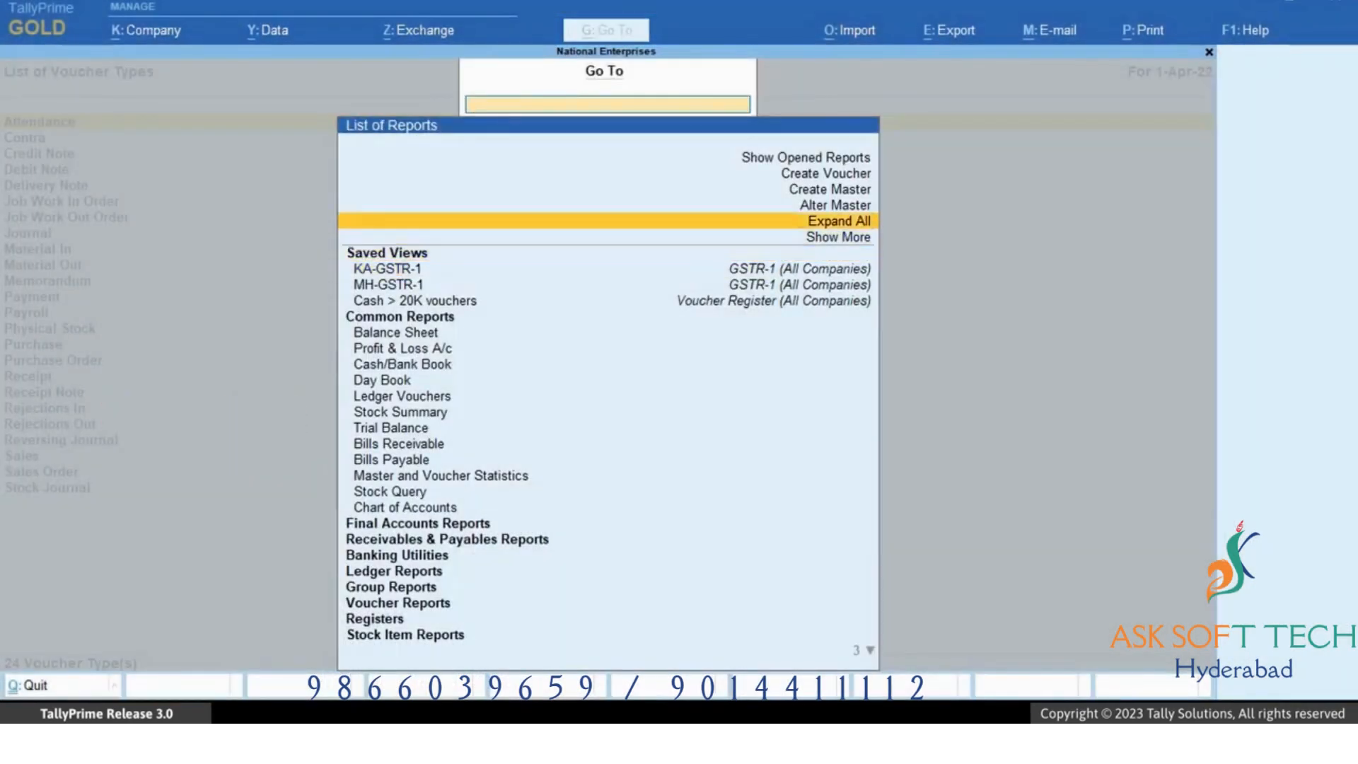
pyautogui.press('Return')
pyautogui.press('Down')
pyautogui.press('Down')
pyautogui.press('Down')
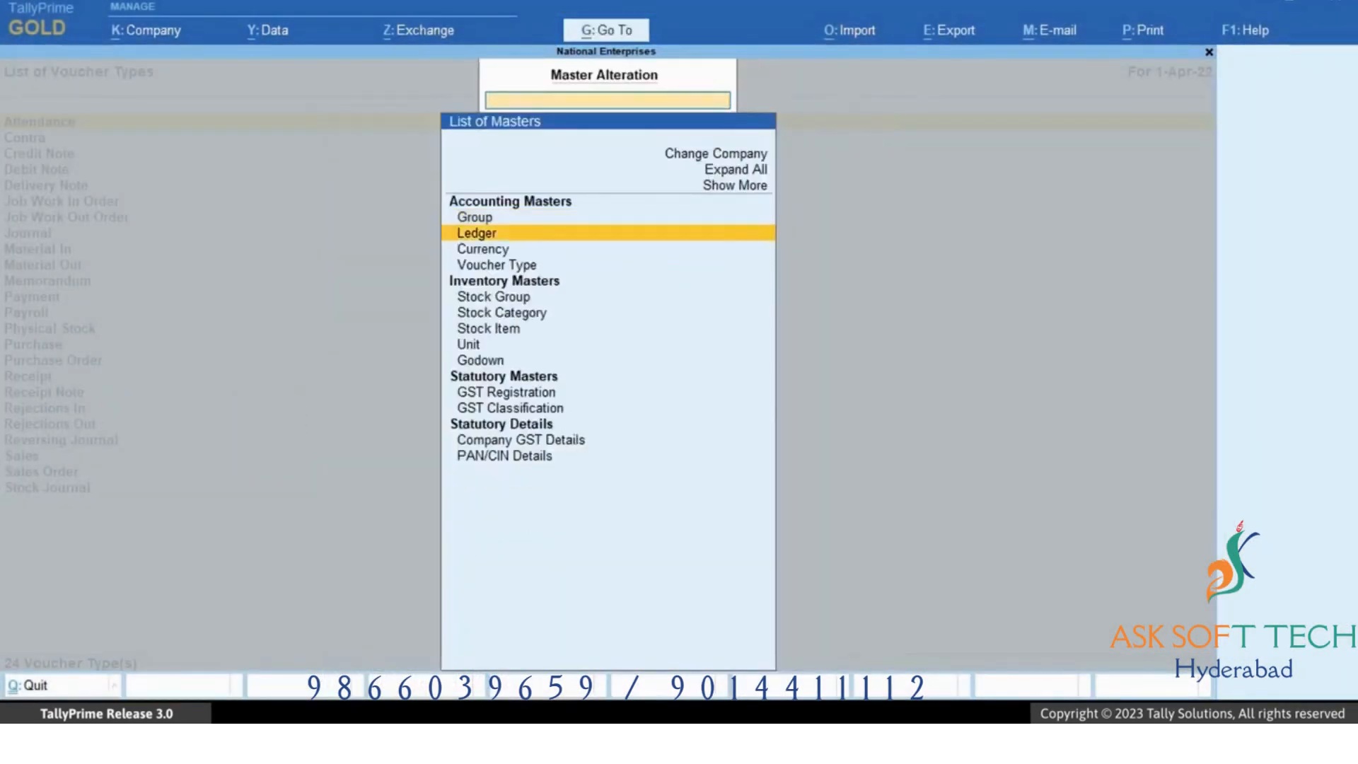
pyautogui.press('Return')
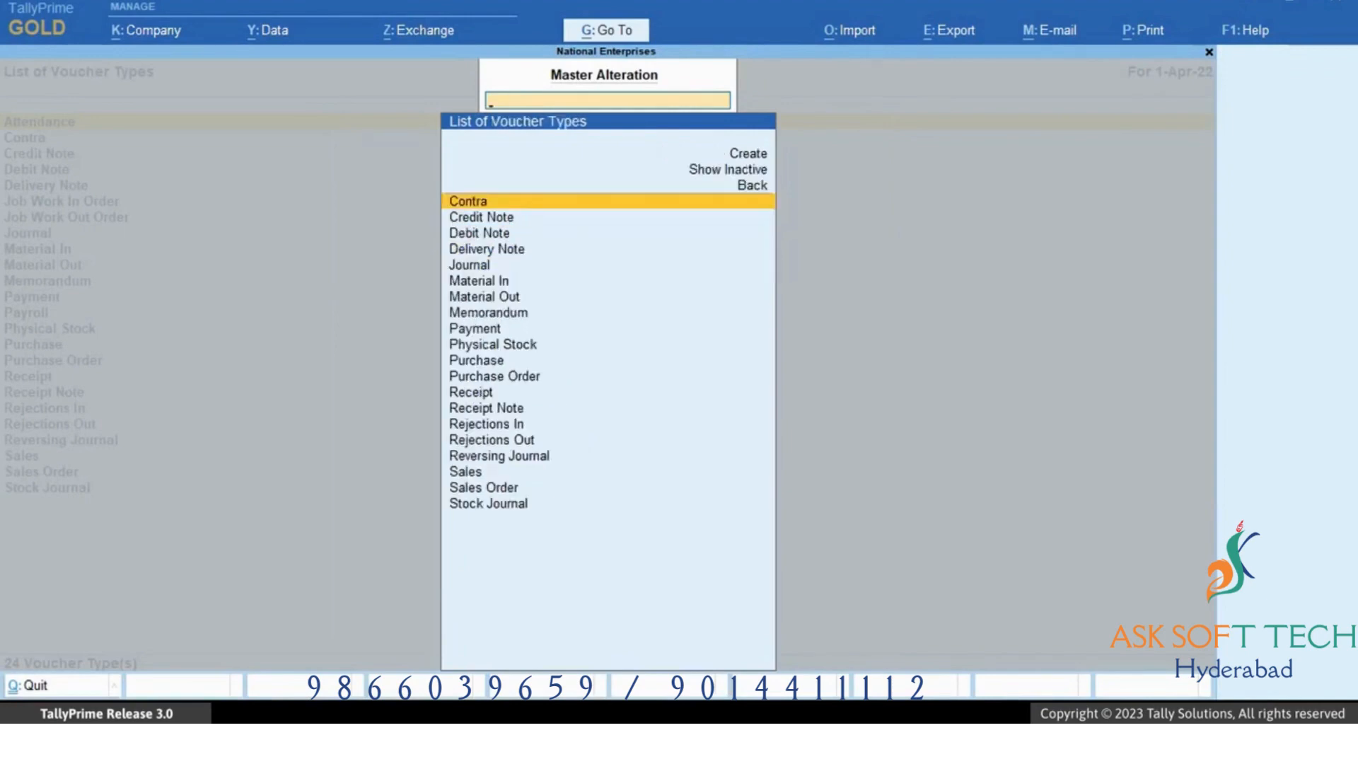
pyautogui.press('Down')
pyautogui.press('Down')
pyautogui.press('Down')
pyautogui.press('Down')
pyautogui.press('Down')
pyautogui.press('Down')
pyautogui.press('Down')
pyautogui.press('Down')
pyautogui.press('Down')
pyautogui.press('Down')
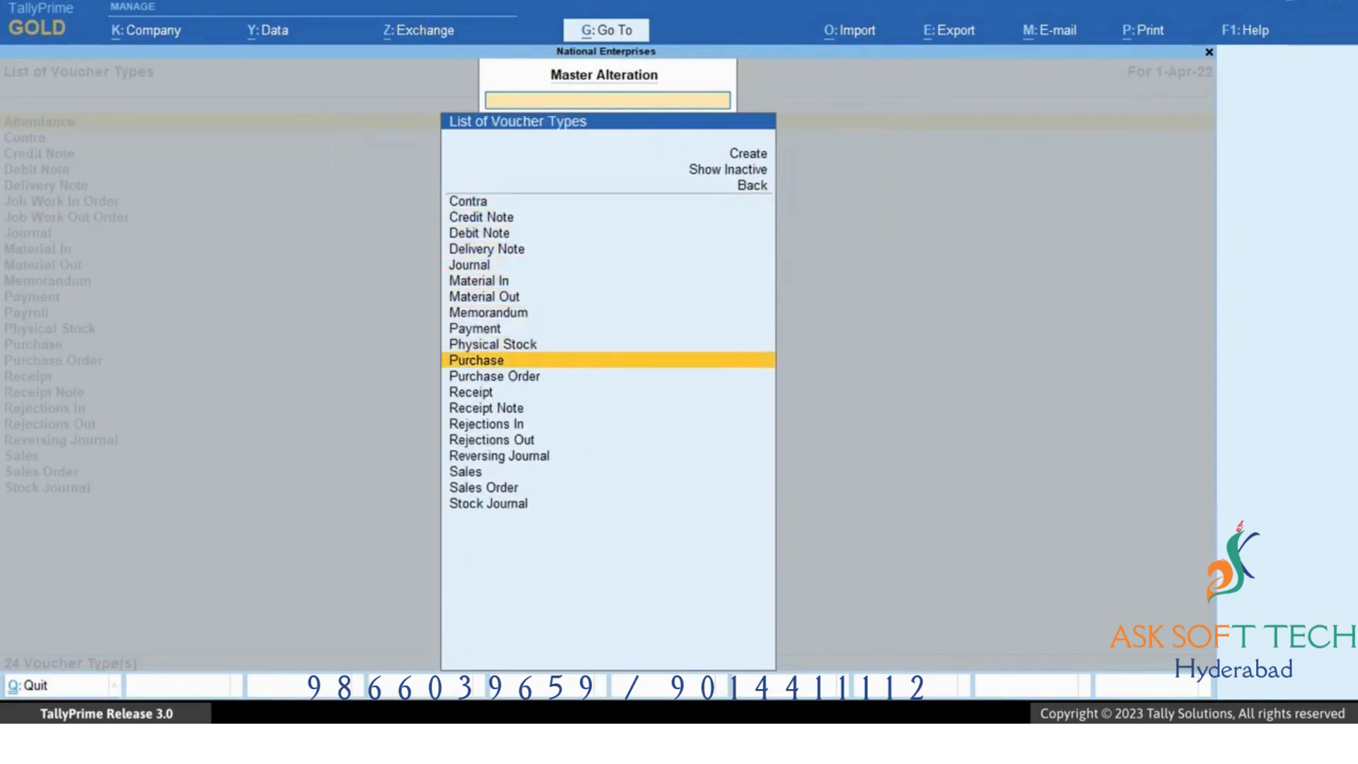
pyautogui.press('Return')
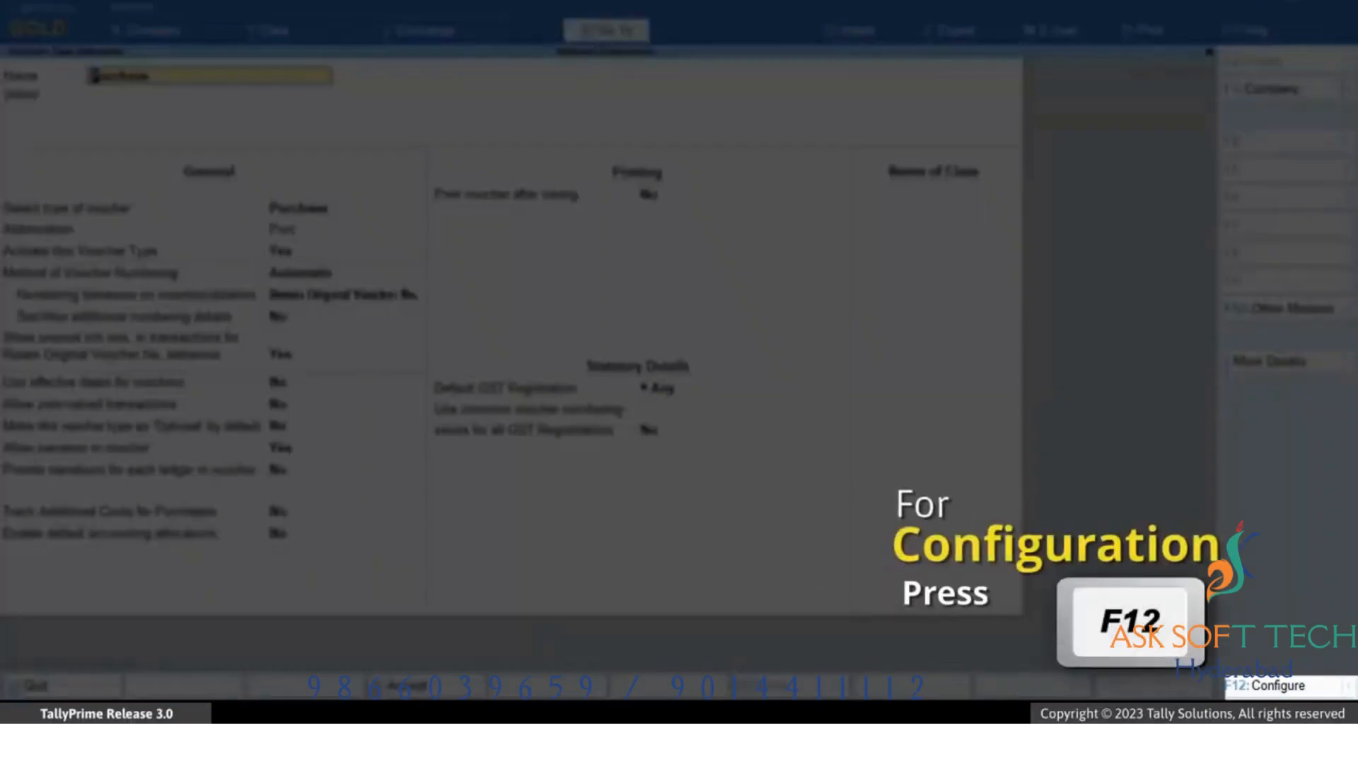
pyautogui.press('F12')
pyautogui.press('Down')
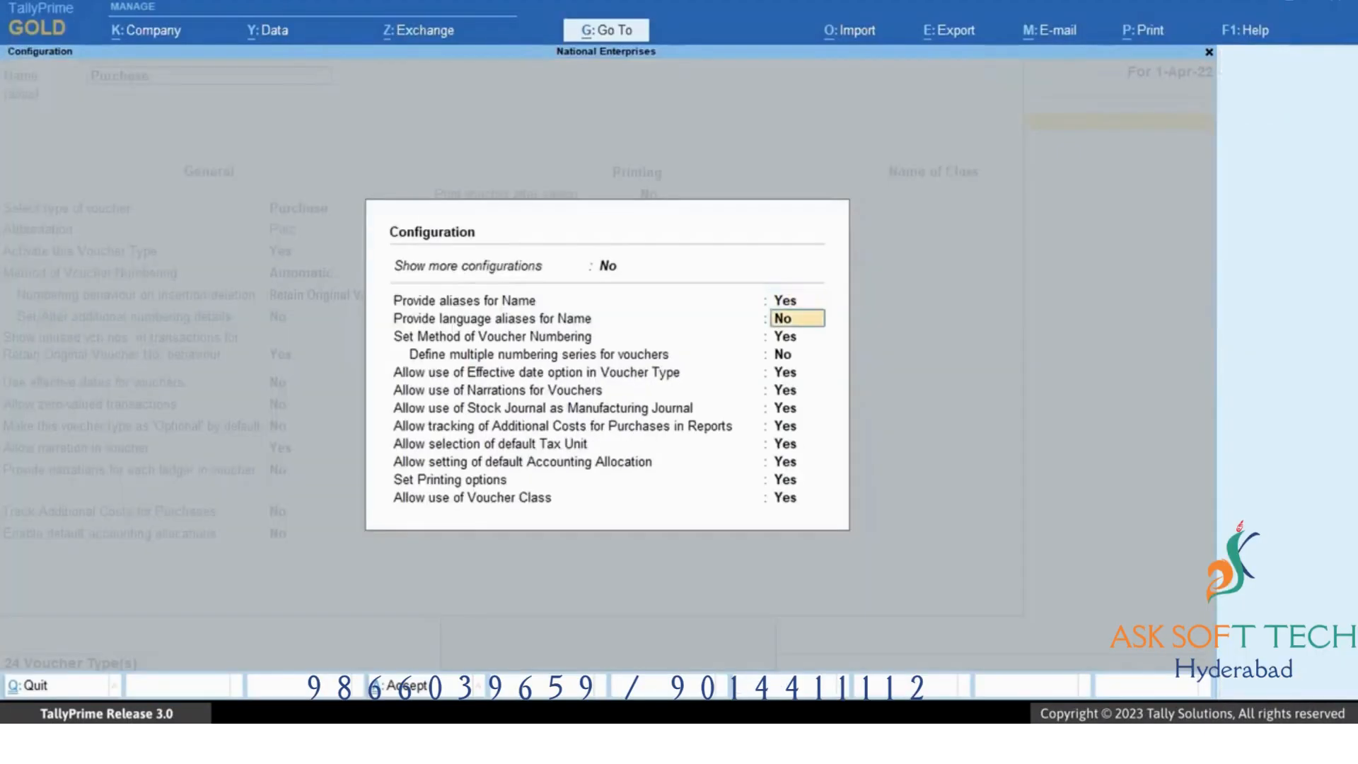
pyautogui.press('Down')
pyautogui.press('Down')
pyautogui.press('y')
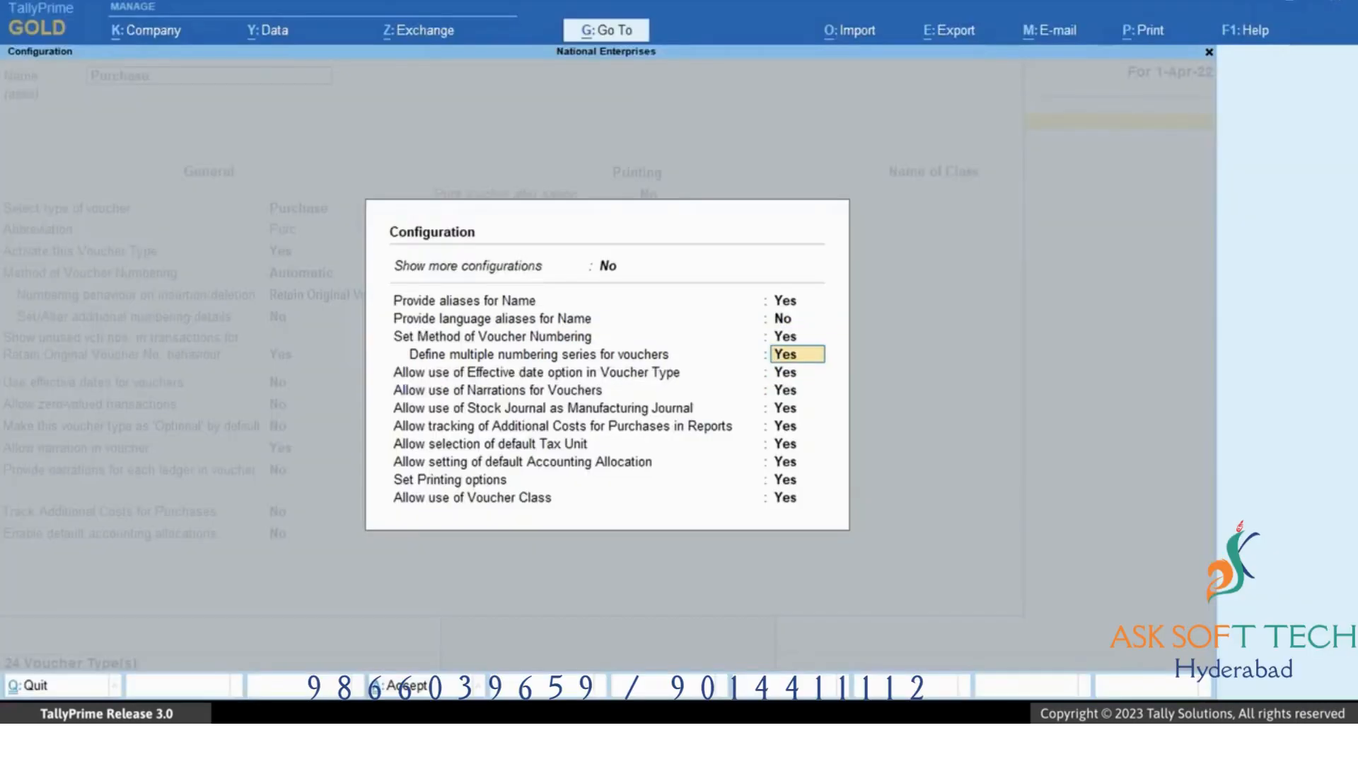
pyautogui.press('Return')
pyautogui.hotkey('ctrl', 'a')
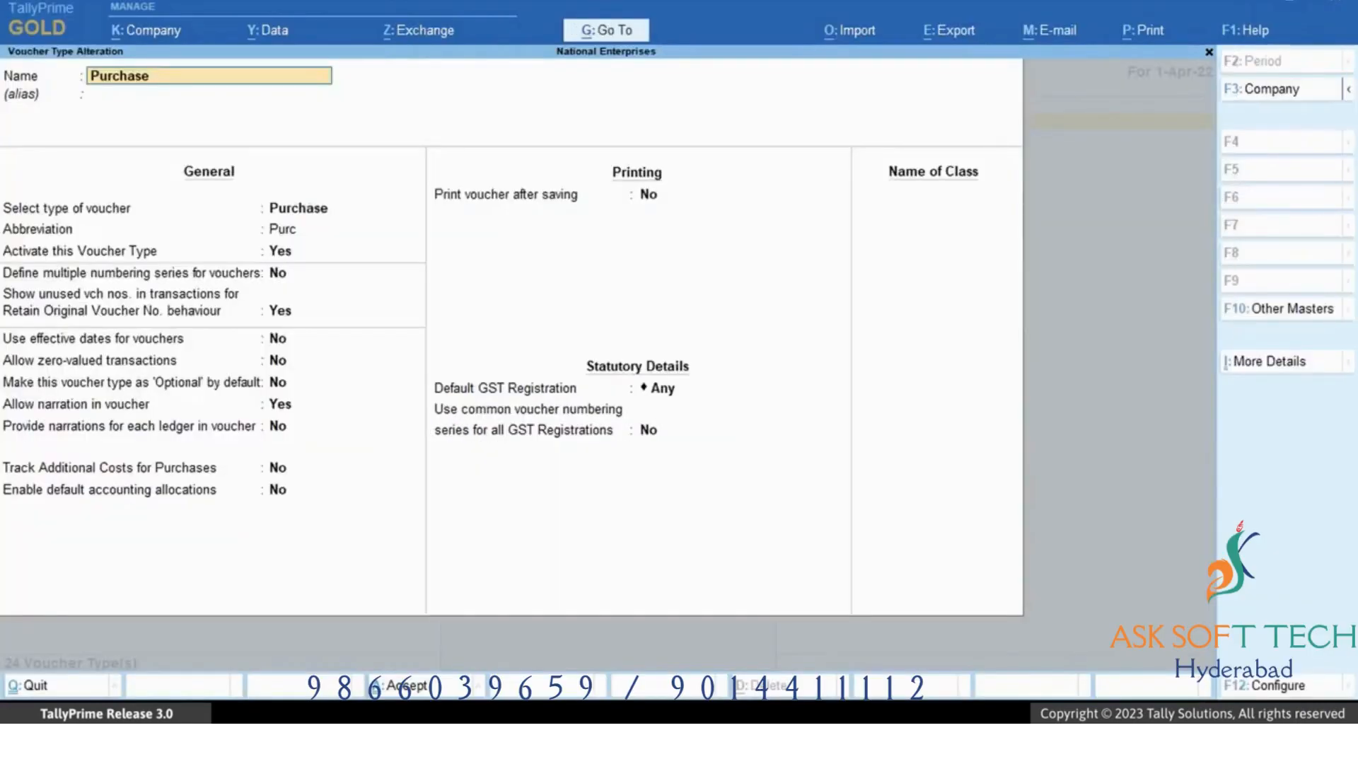
# Set Define multiple numbering series for vouchers to Yes in the Purchase voucher type.
pyautogui.press('Return')
pyautogui.press('Return')
pyautogui.press('Return')
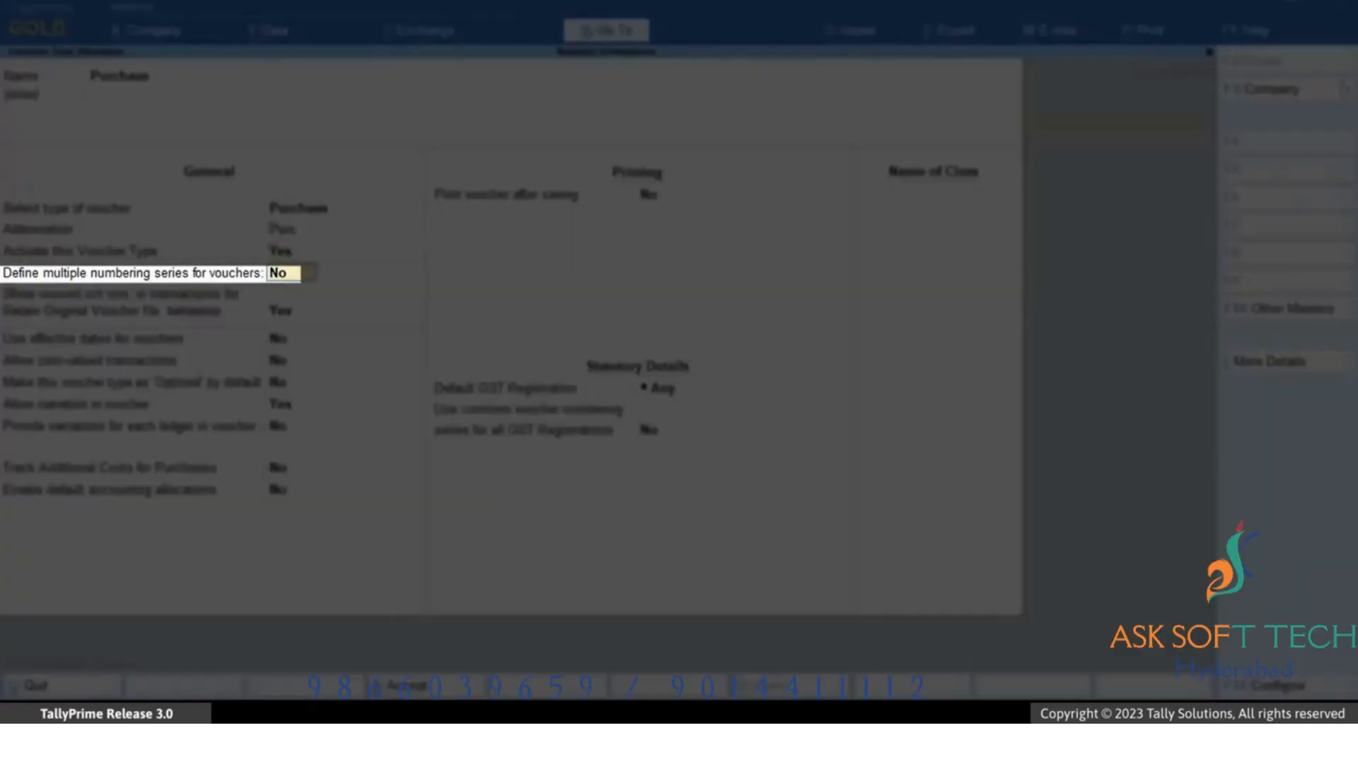
pyautogui.press('Return')
pyautogui.write('Yes')
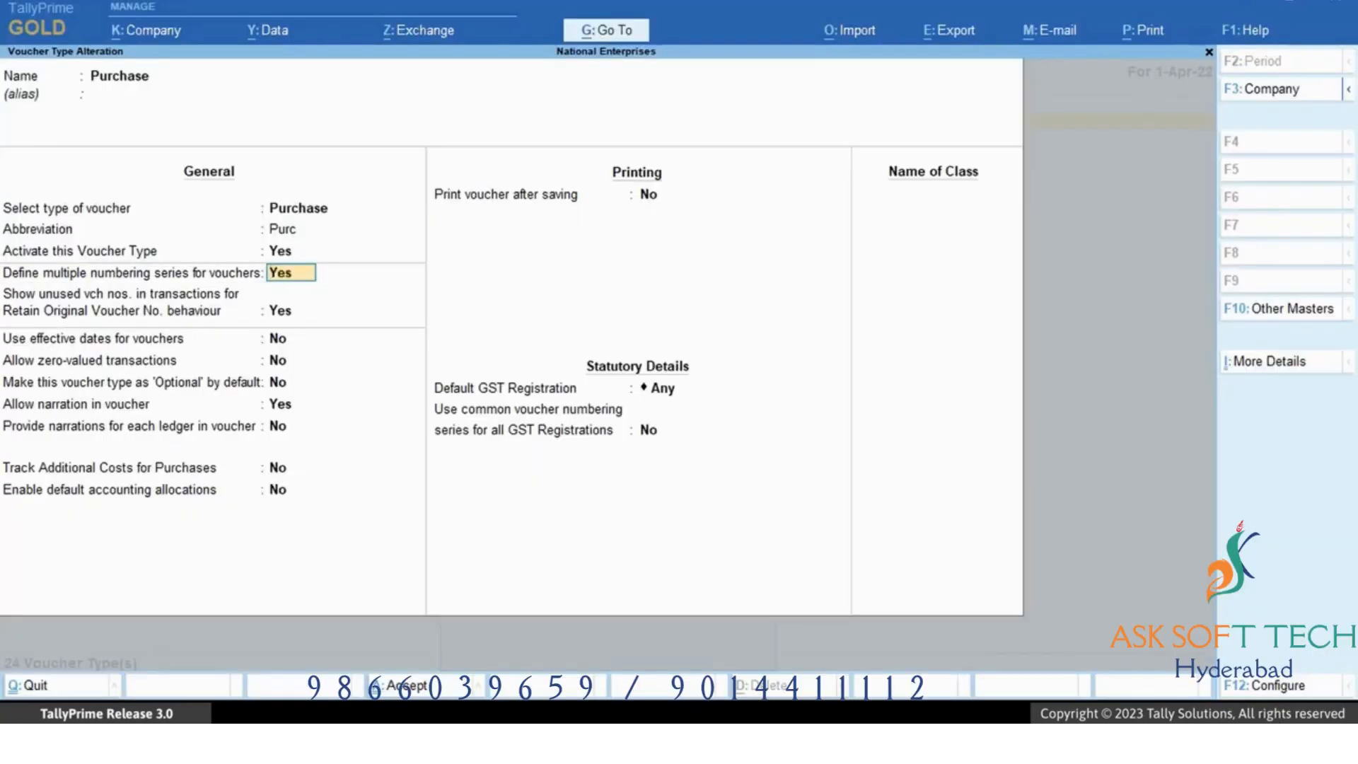
pyautogui.press('Return')
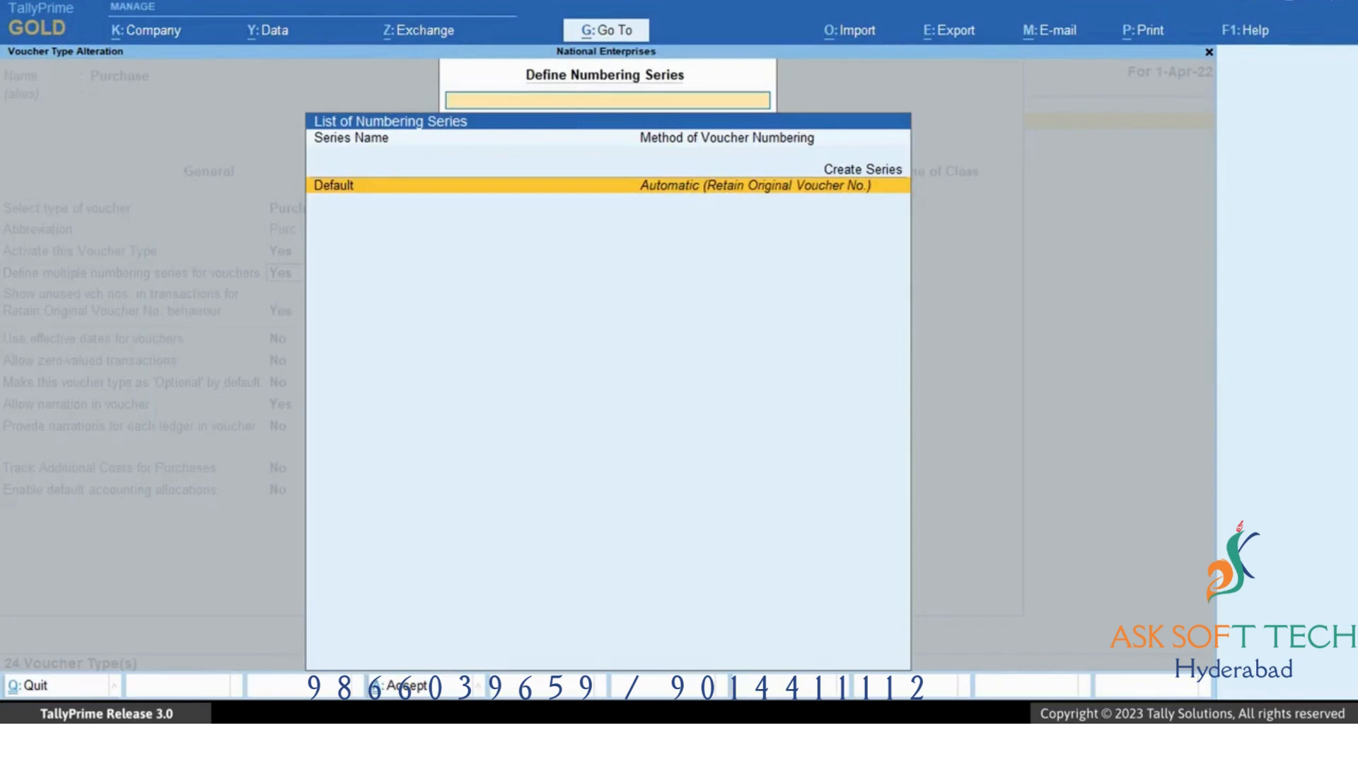
# Create a numbering series named Kar/Purchase with default automatic numbering and close the series list.
pyautogui.press('Up')
pyautogui.press('Return')
pyautogui.write('Kar/Purchase')
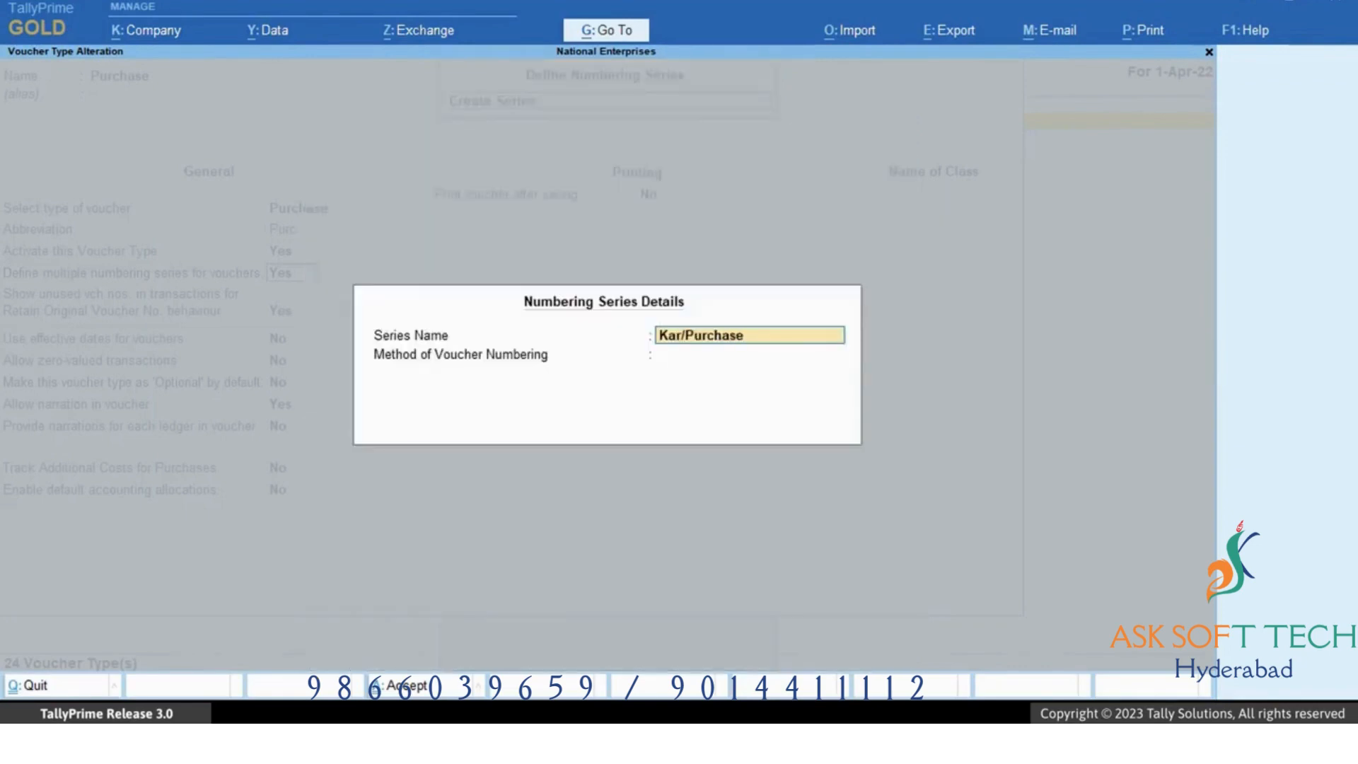
pyautogui.press('Return')
pyautogui.press('Return')
pyautogui.press('Return')
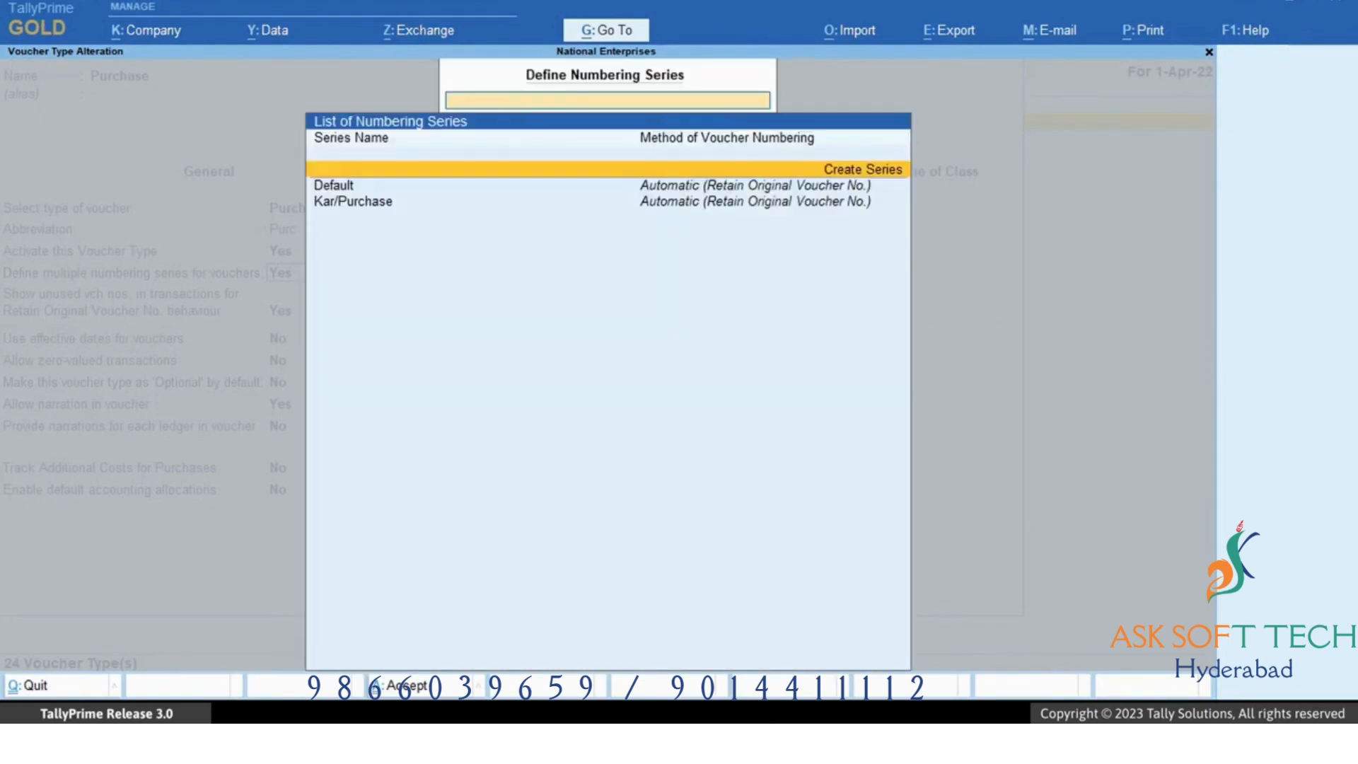
pyautogui.press('Escape')
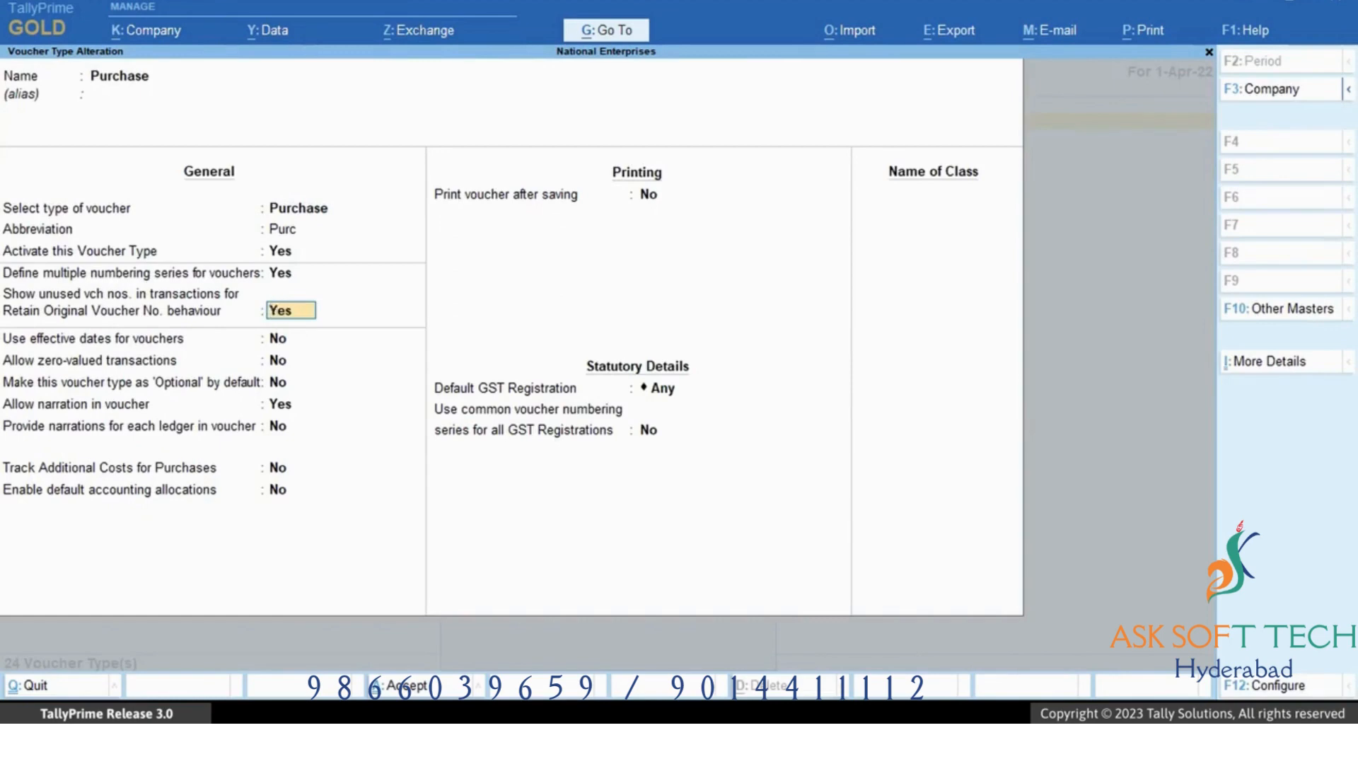
# Save the Purchase voucher type alteration and return to the voucher types list.
pyautogui.hotkey('ctrl', 'a')
pyautogui.press('Escape')
pyautogui.press('Escape')
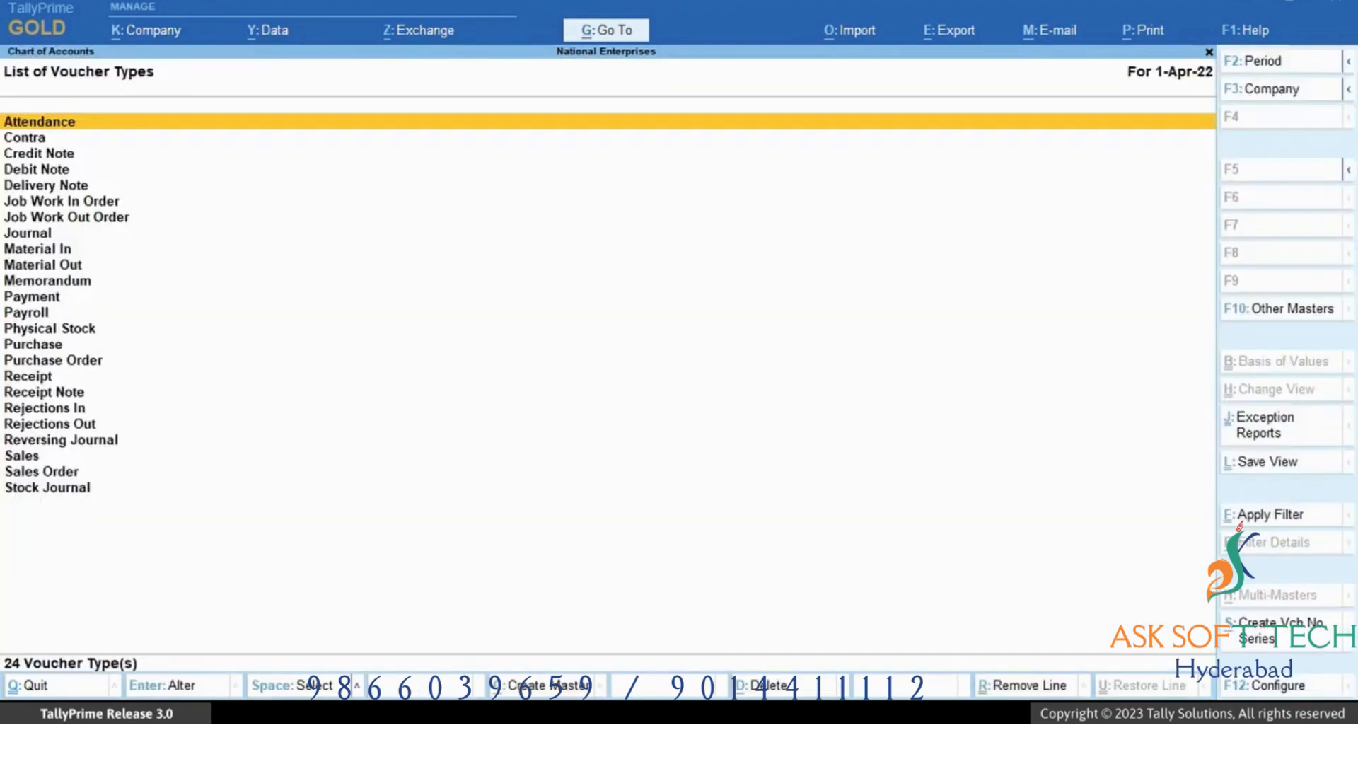
# Review the Tamil Nadu GST registration from the company's GST features and close the features without changes.
pyautogui.press('F11')
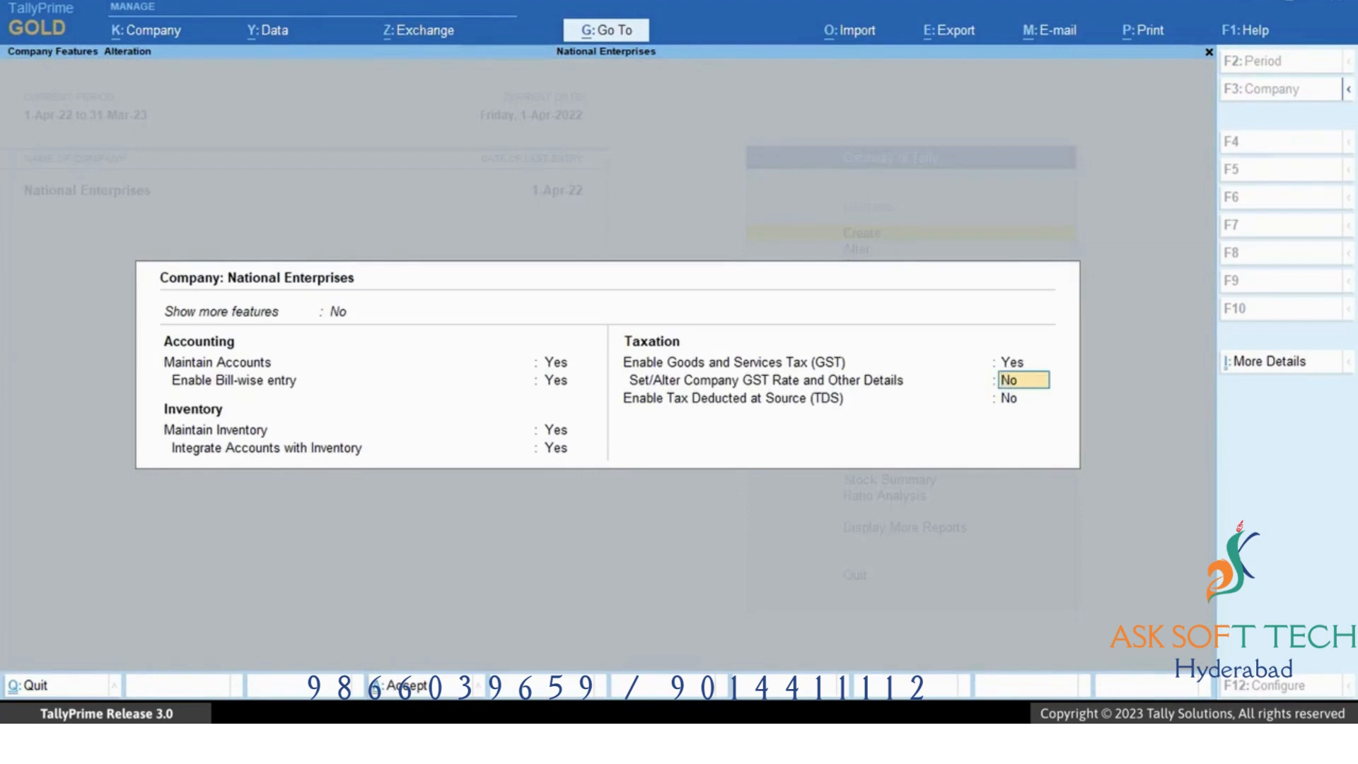
pyautogui.press('Up')
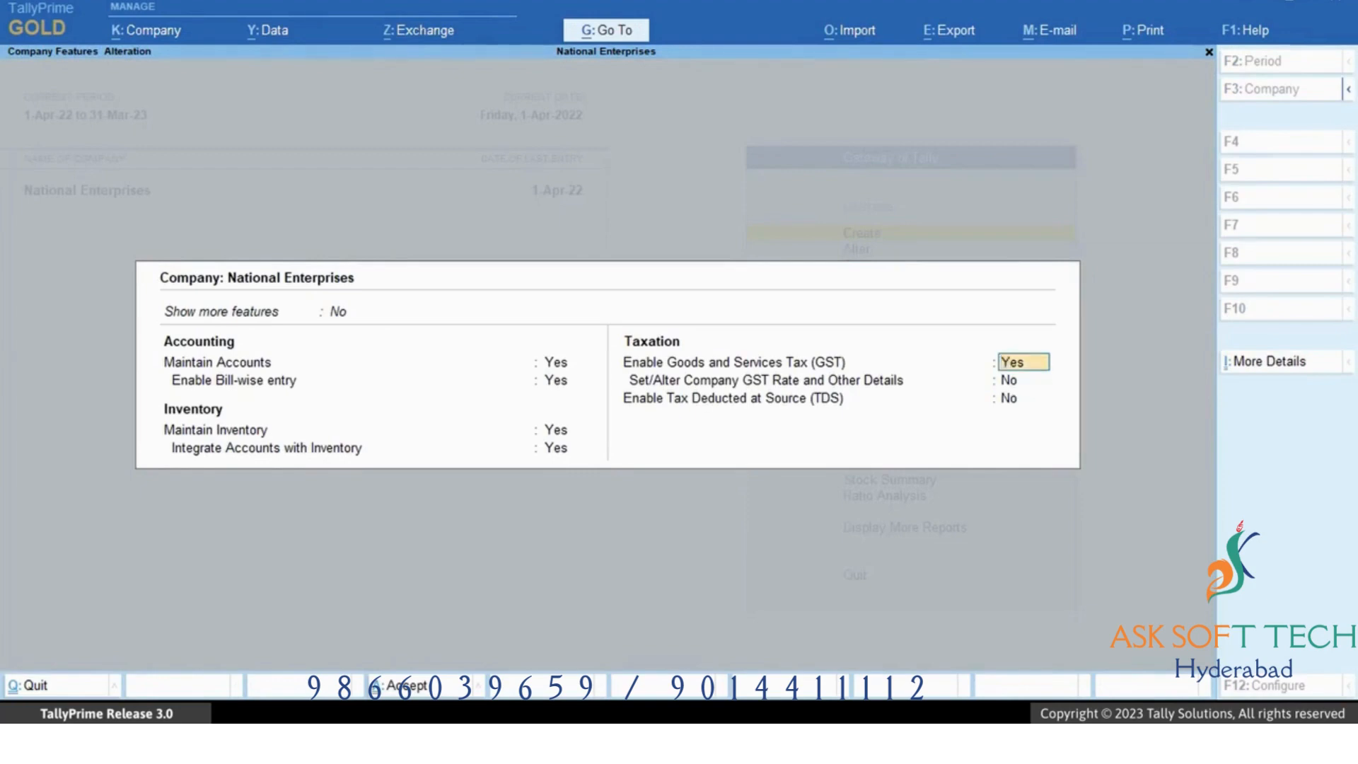
pyautogui.press('Return')
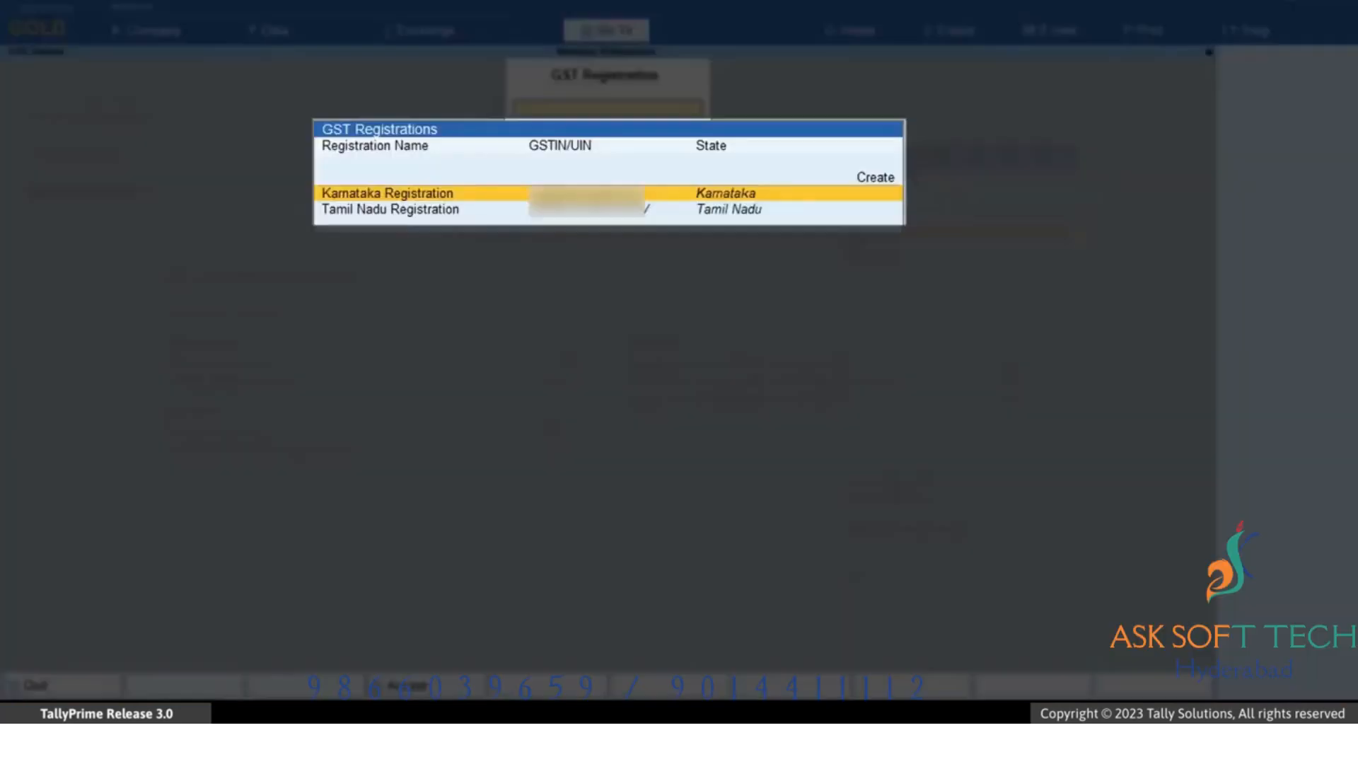
pyautogui.press('Down')
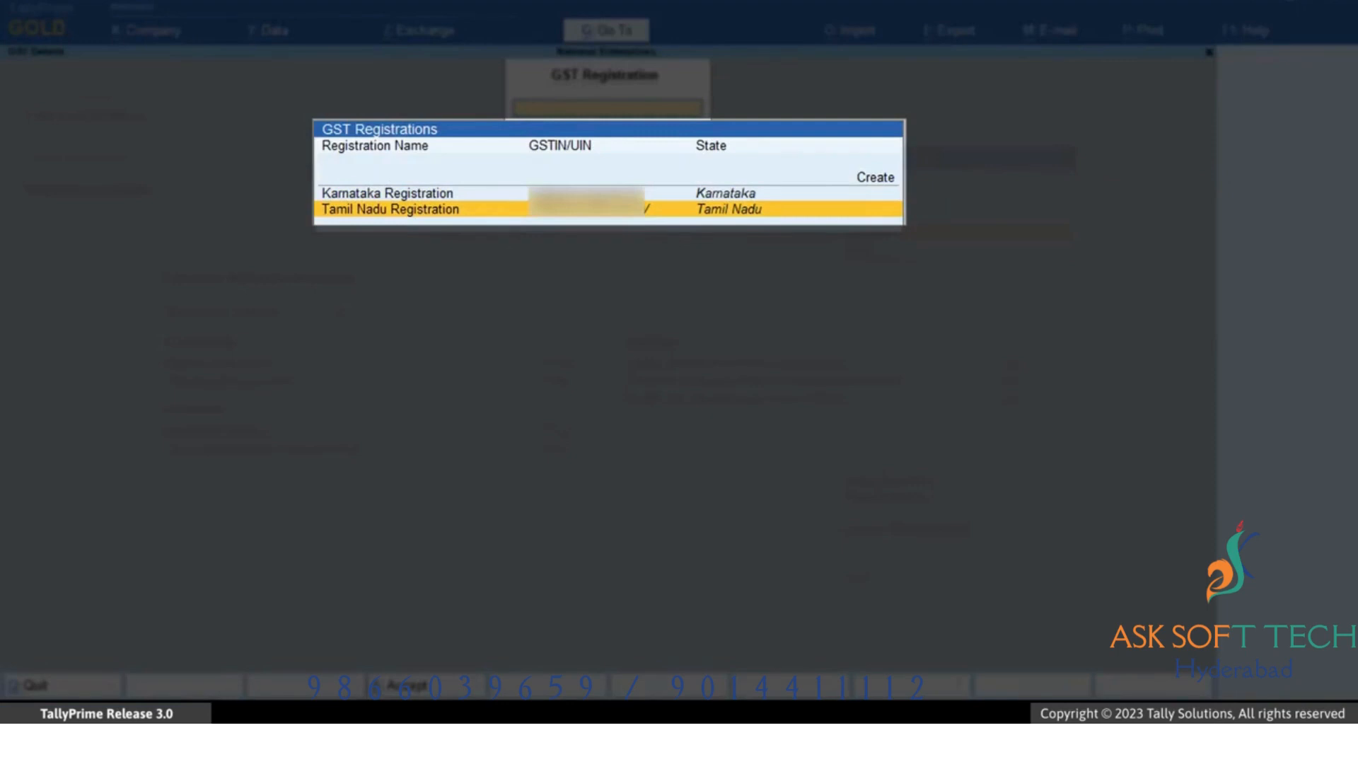
pyautogui.press('Return')
pyautogui.press('Escape')
pyautogui.press('y')
pyautogui.press('Down')
pyautogui.press('Return')
pyautogui.press('Escape')
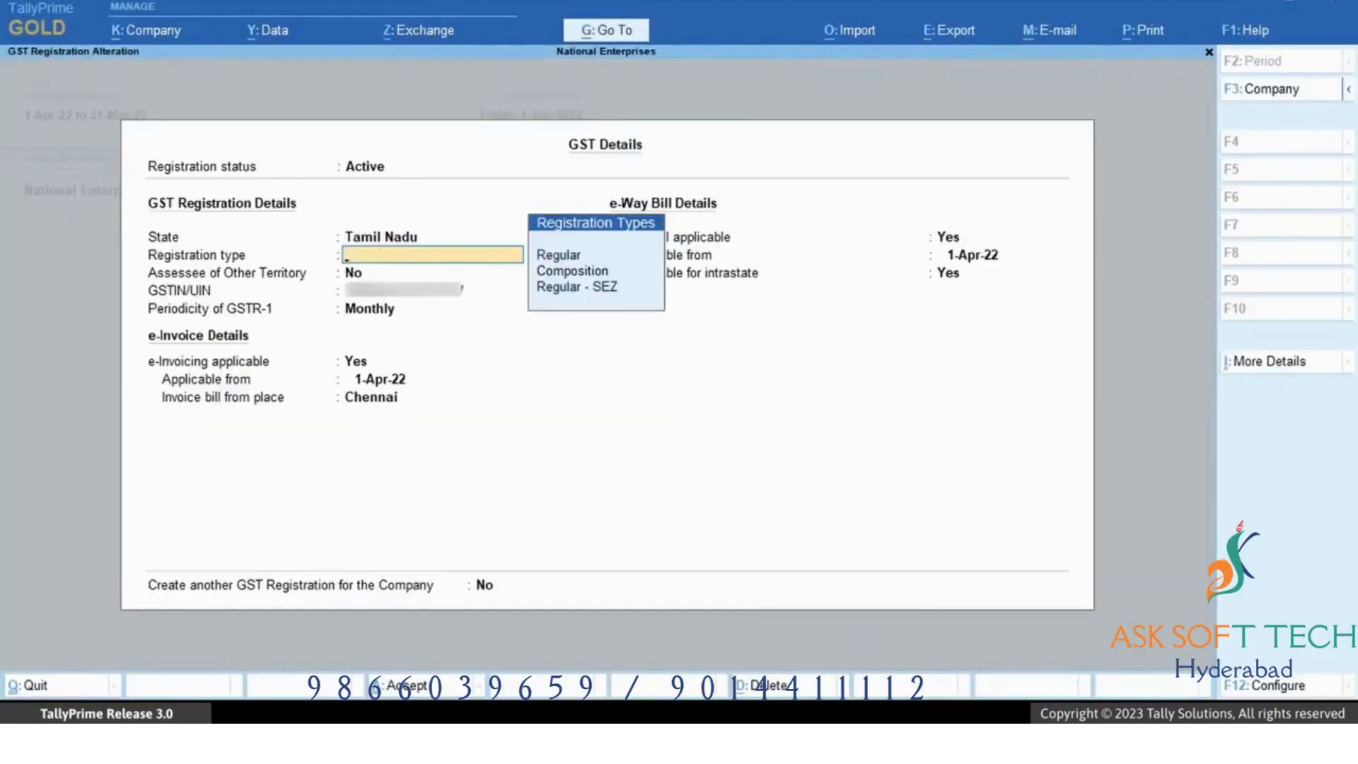
pyautogui.press('Escape')
pyautogui.press('y')
pyautogui.press('Escape')
pyautogui.press('Escape')
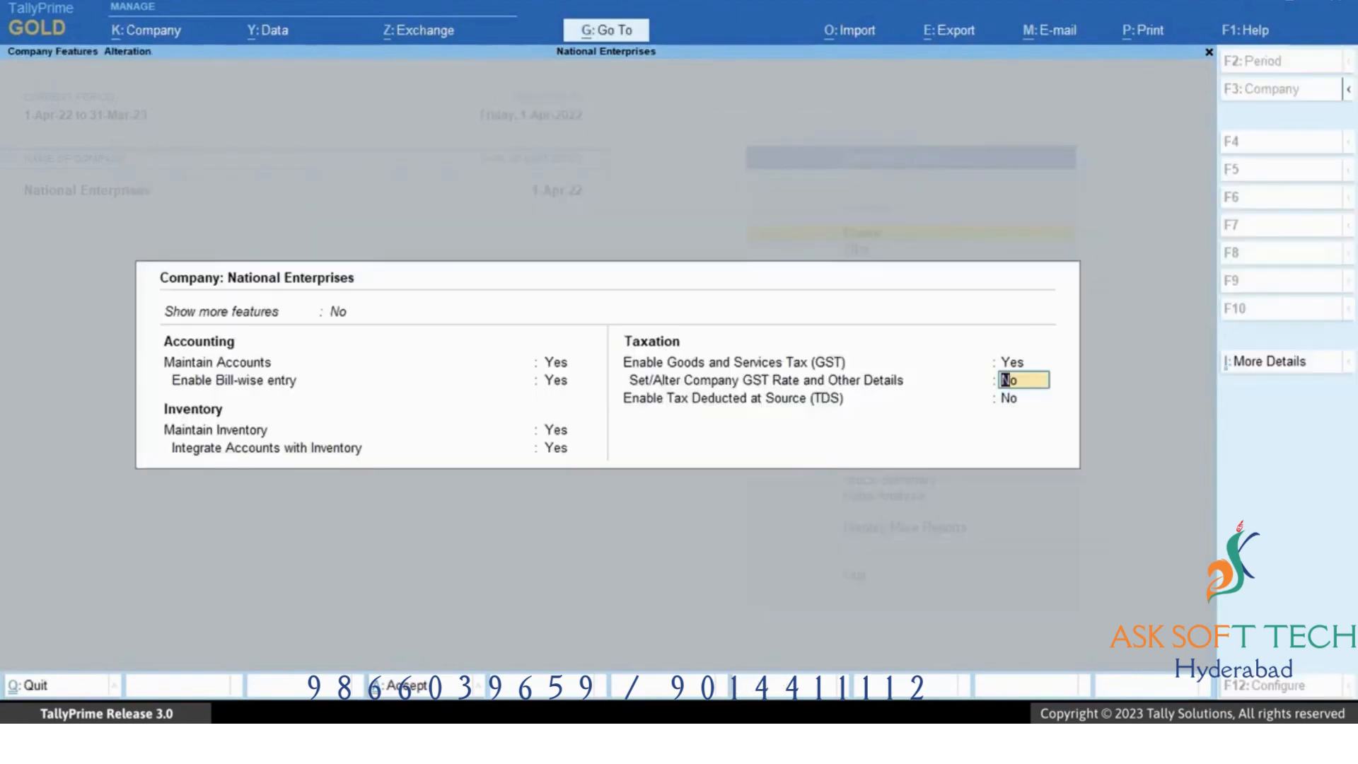
pyautogui.press('Return')
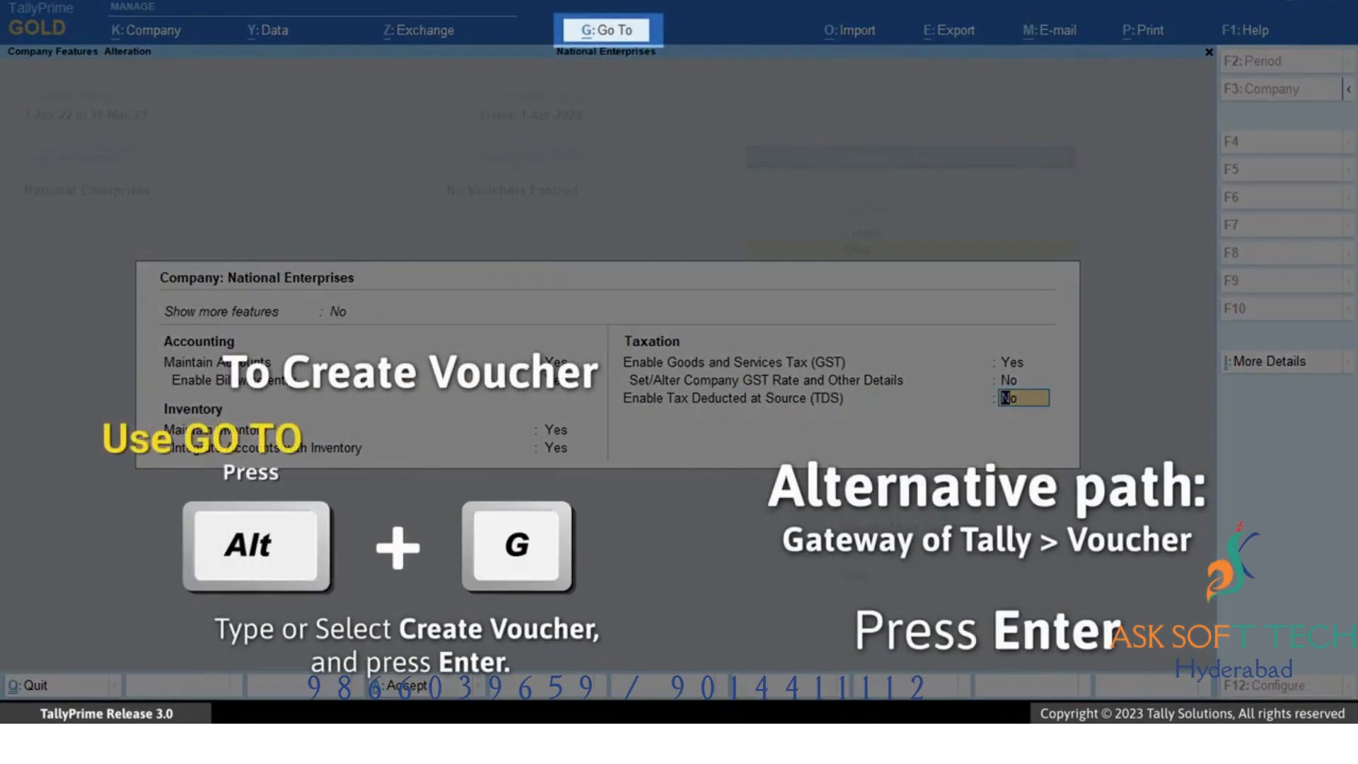
# Open a new Sales voucher and confirm its GST registration details as Karnataka Registration with the Default series.
pyautogui.press('alt')
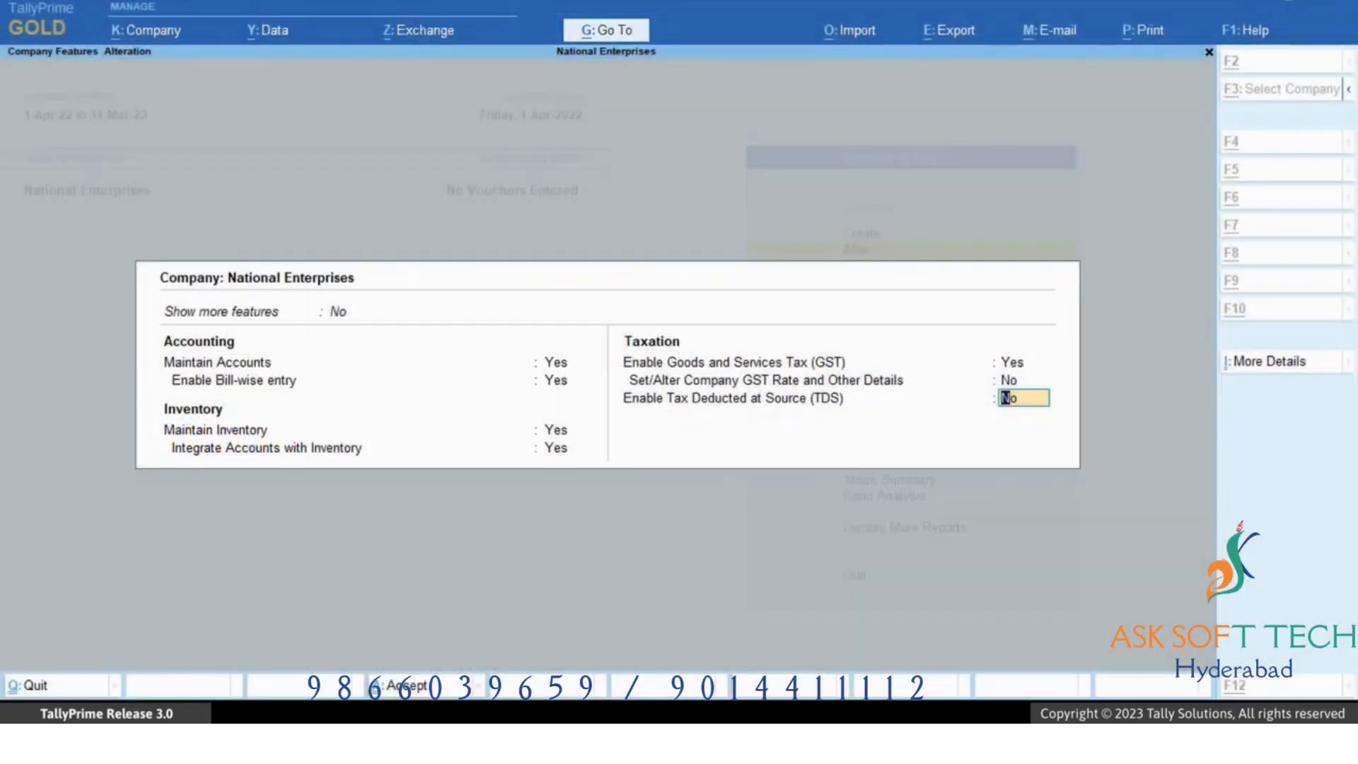
pyautogui.hotkey('alt', 'g')
pyautogui.press('Up')
pyautogui.press('Up')
pyautogui.press('Up')
pyautogui.press('Up')
pyautogui.press('Up')
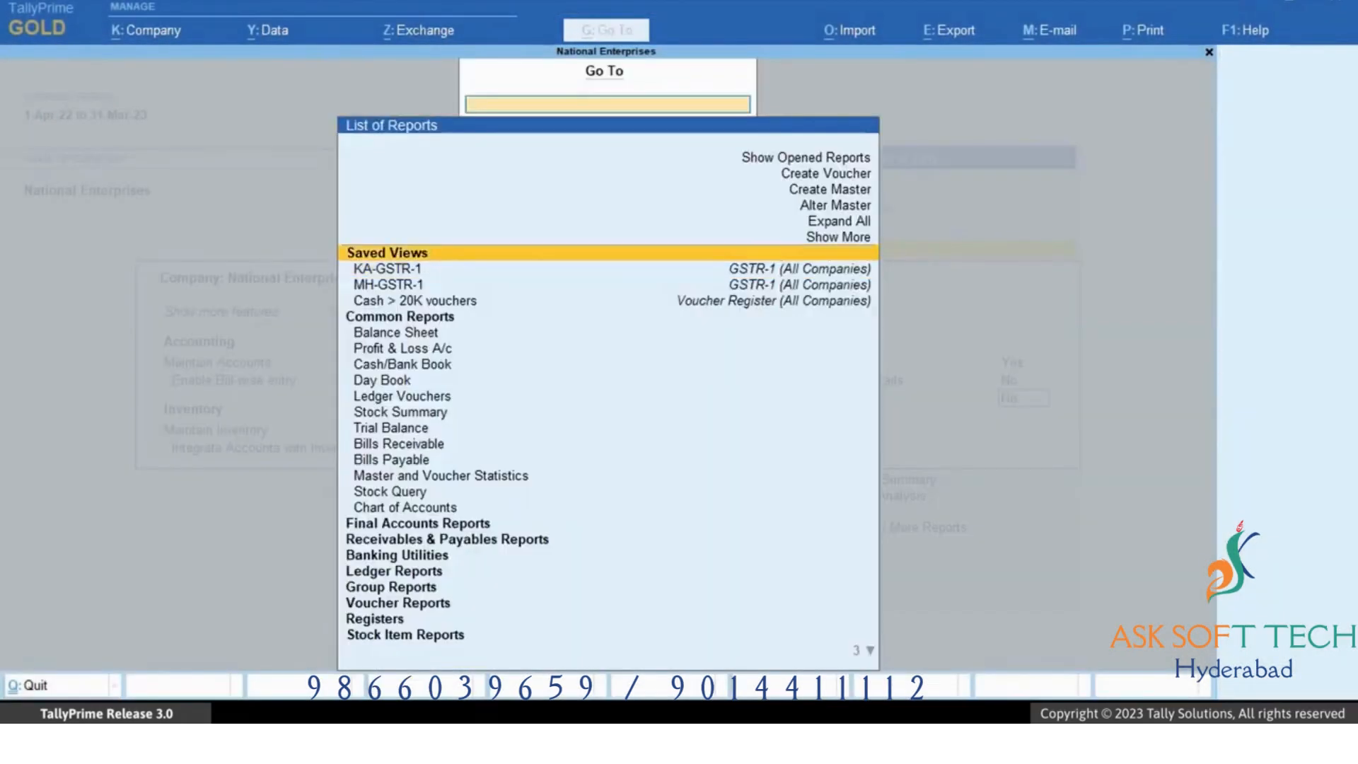
pyautogui.press('Return')
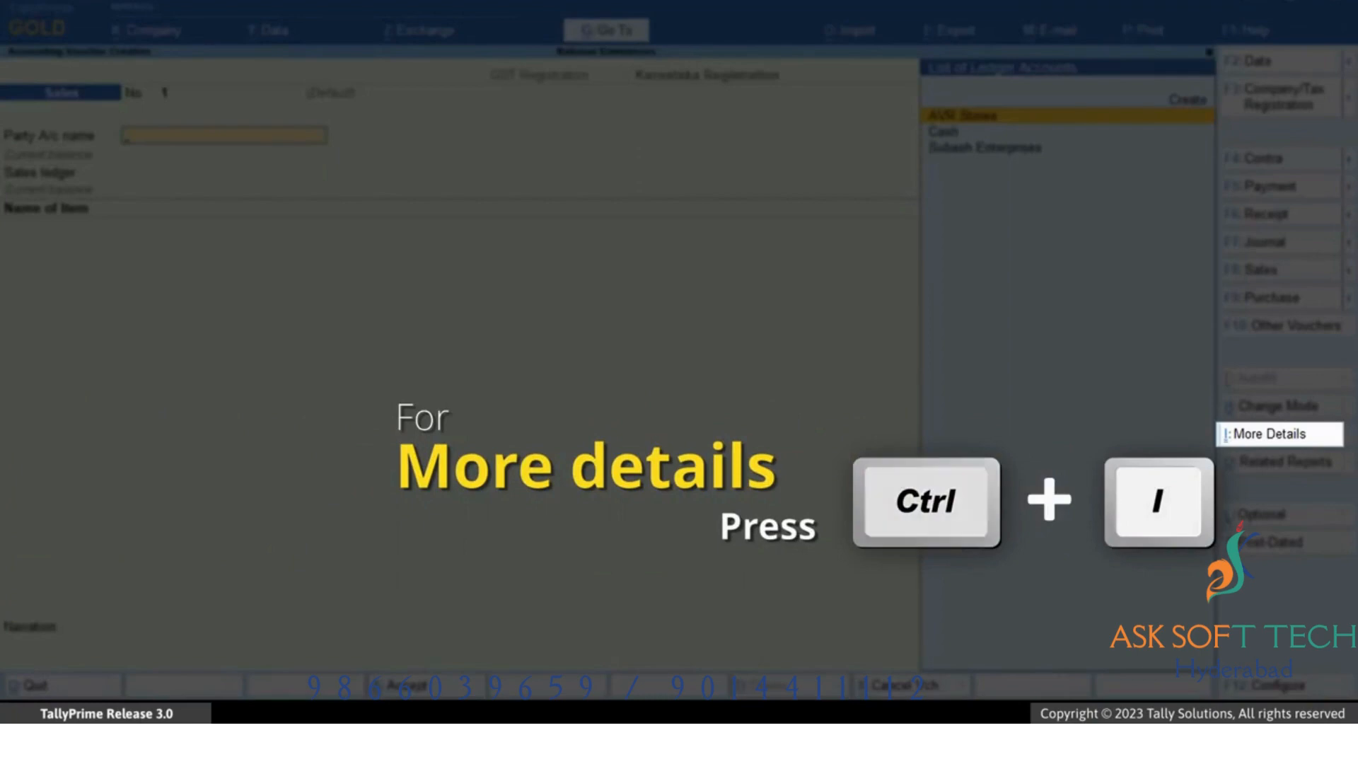
pyautogui.hotkey('ctrl', 'i')
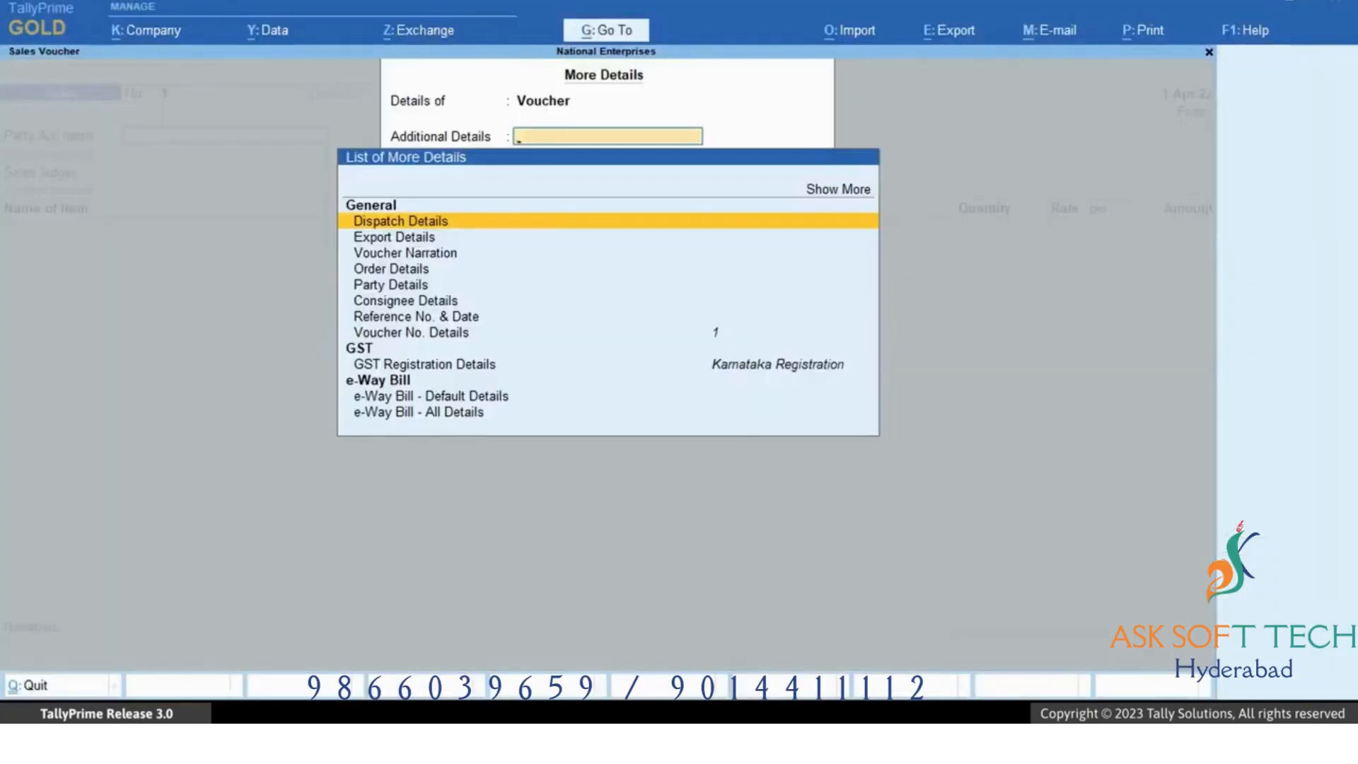
pyautogui.press('Down')
pyautogui.press('Down')
pyautogui.press('Down')
pyautogui.press('Down')
pyautogui.press('Down')
pyautogui.press('Down')
pyautogui.press('Down')
pyautogui.press('Down')
pyautogui.press('Down')
pyautogui.press('Return')
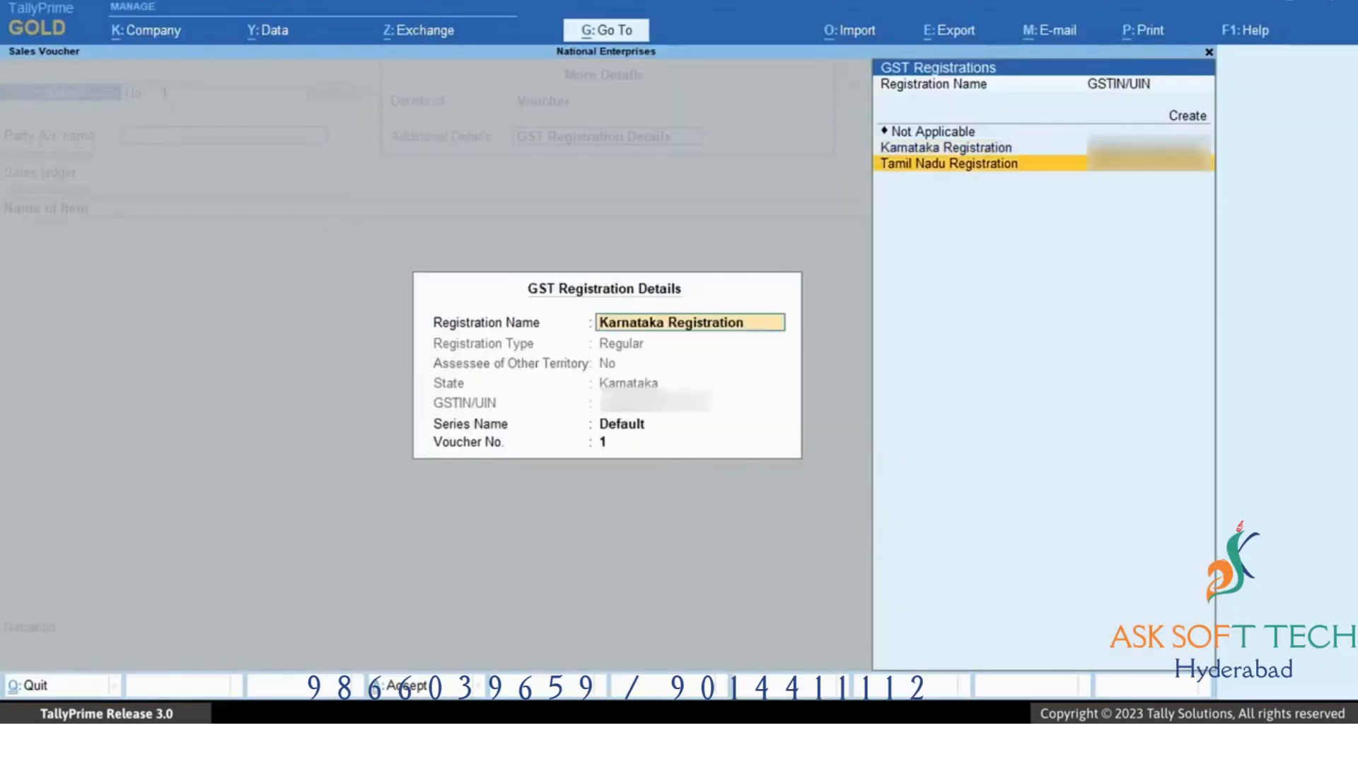
pyautogui.press('Return')
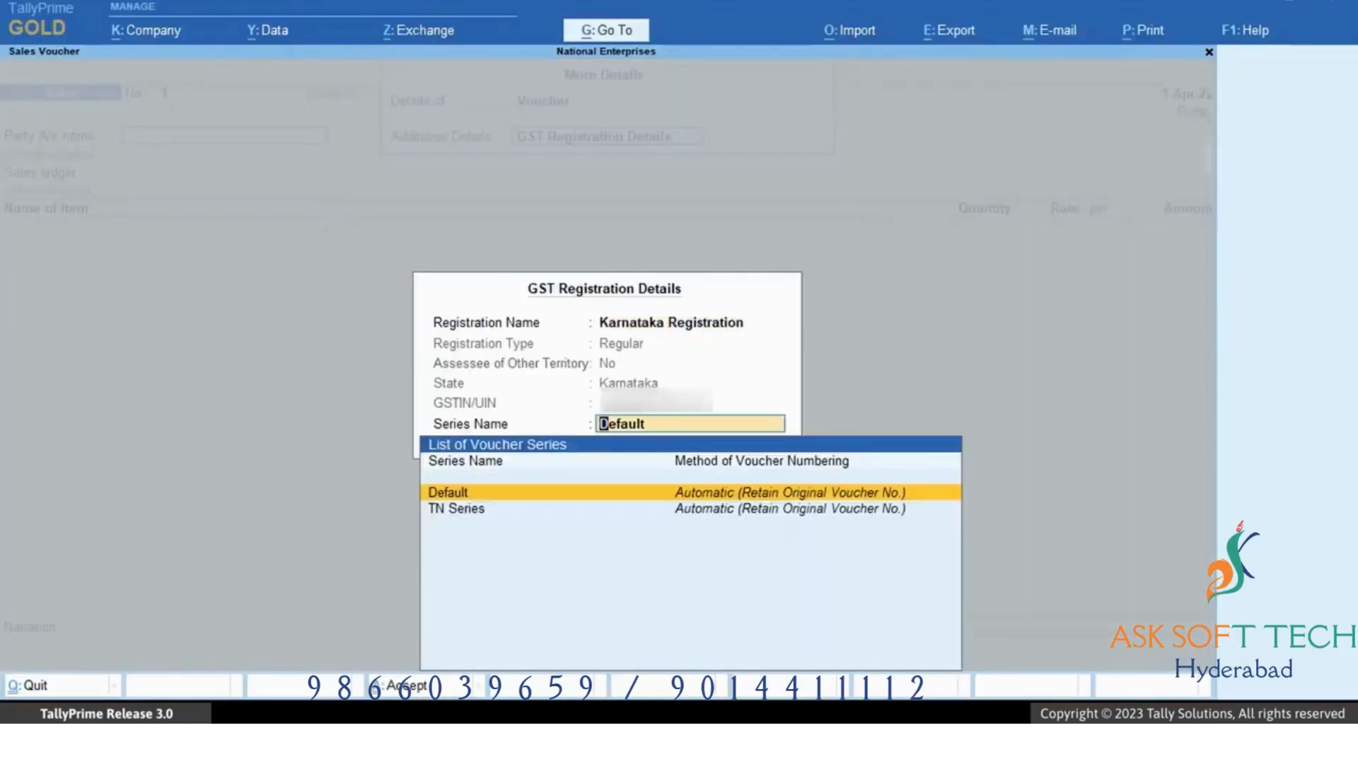
pyautogui.press('Return')
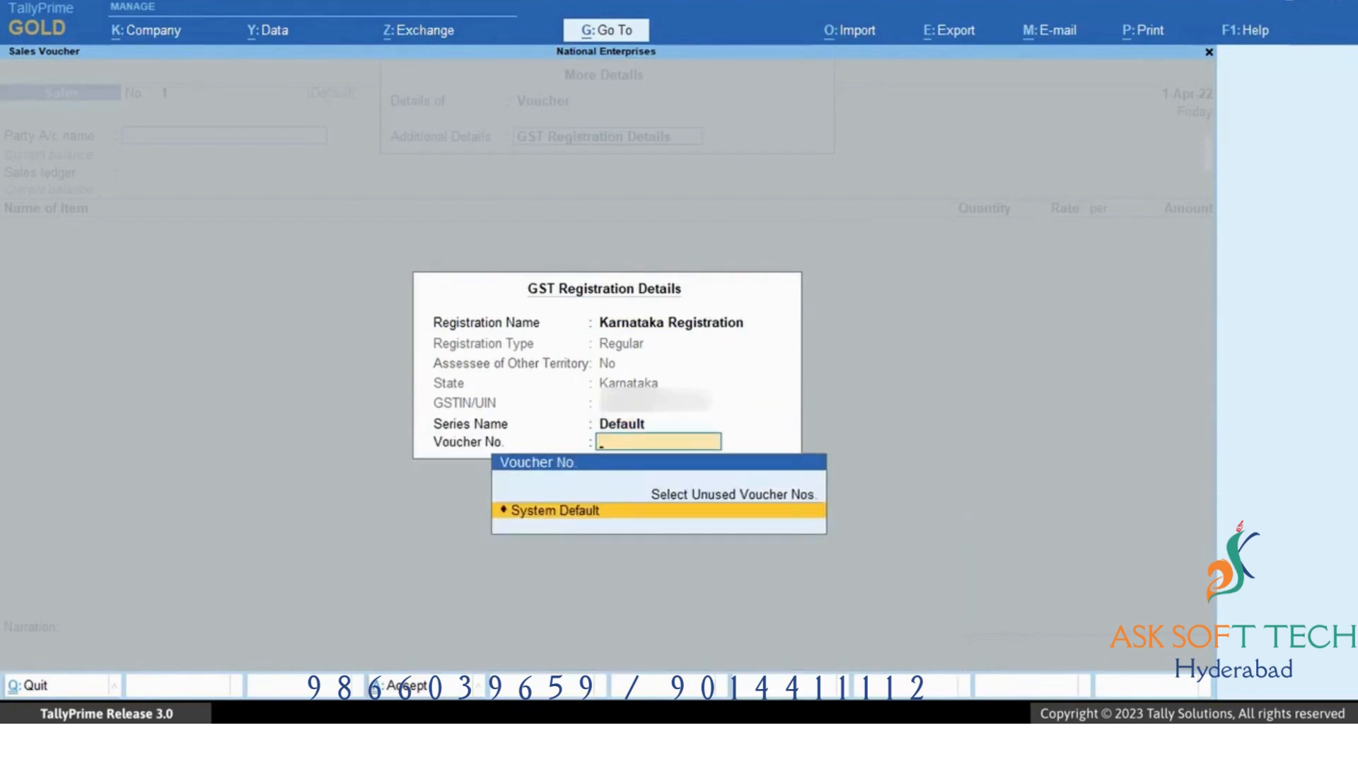
pyautogui.press('Return')
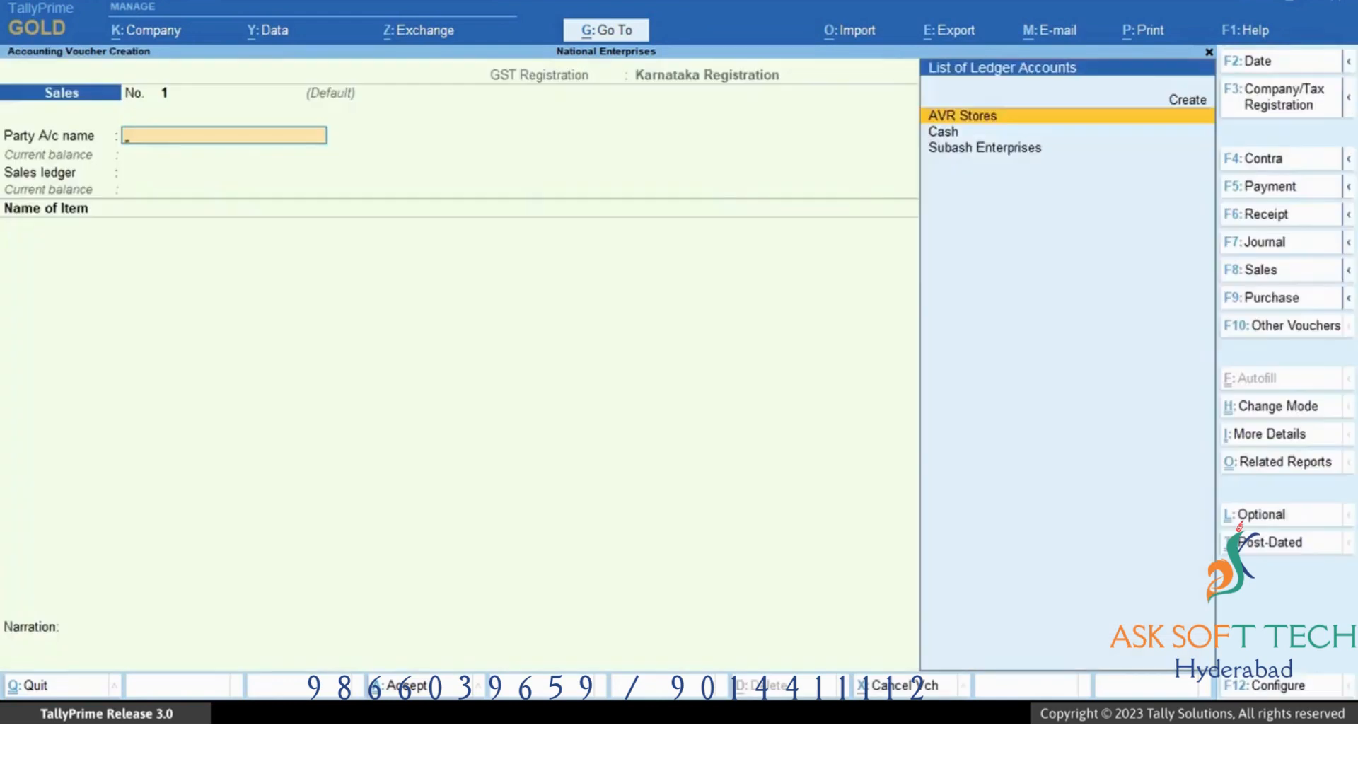
# Enter Subash Enterprises as party, Sales as ledger, and 10 no of Almonds 1Kg at rate 900.
pyautogui.press('Down')
pyautogui.press('Down')
pyautogui.press('Return')
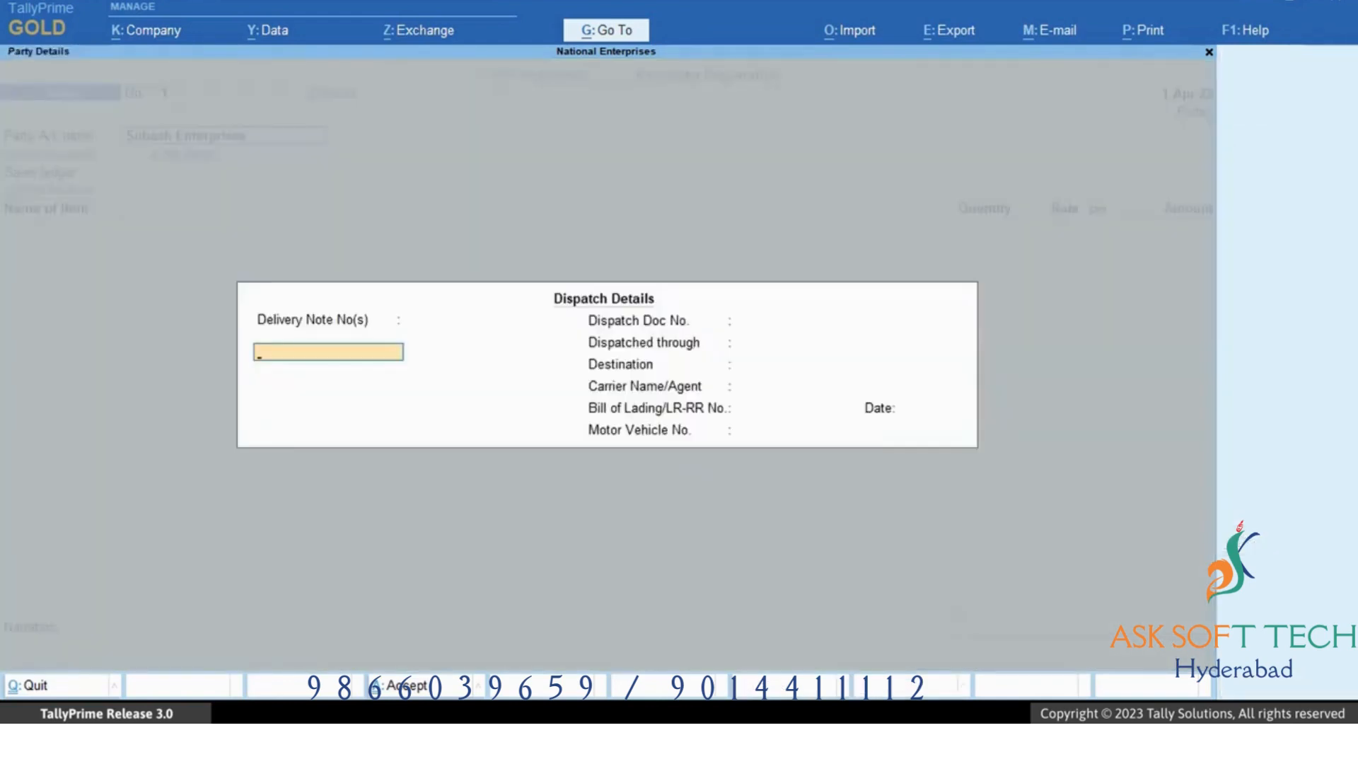
pyautogui.hotkey('ctrl', 'a')
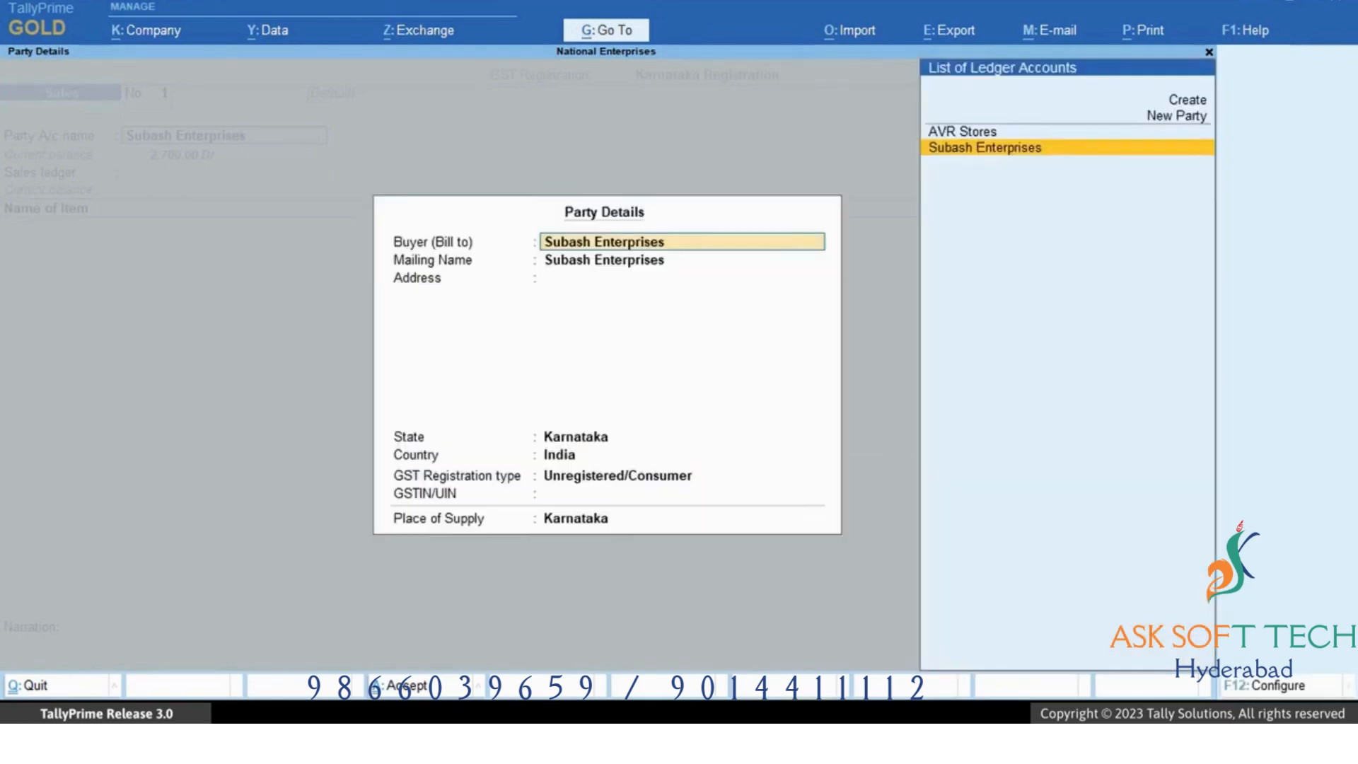
pyautogui.hotkey('ctrl', 'a')
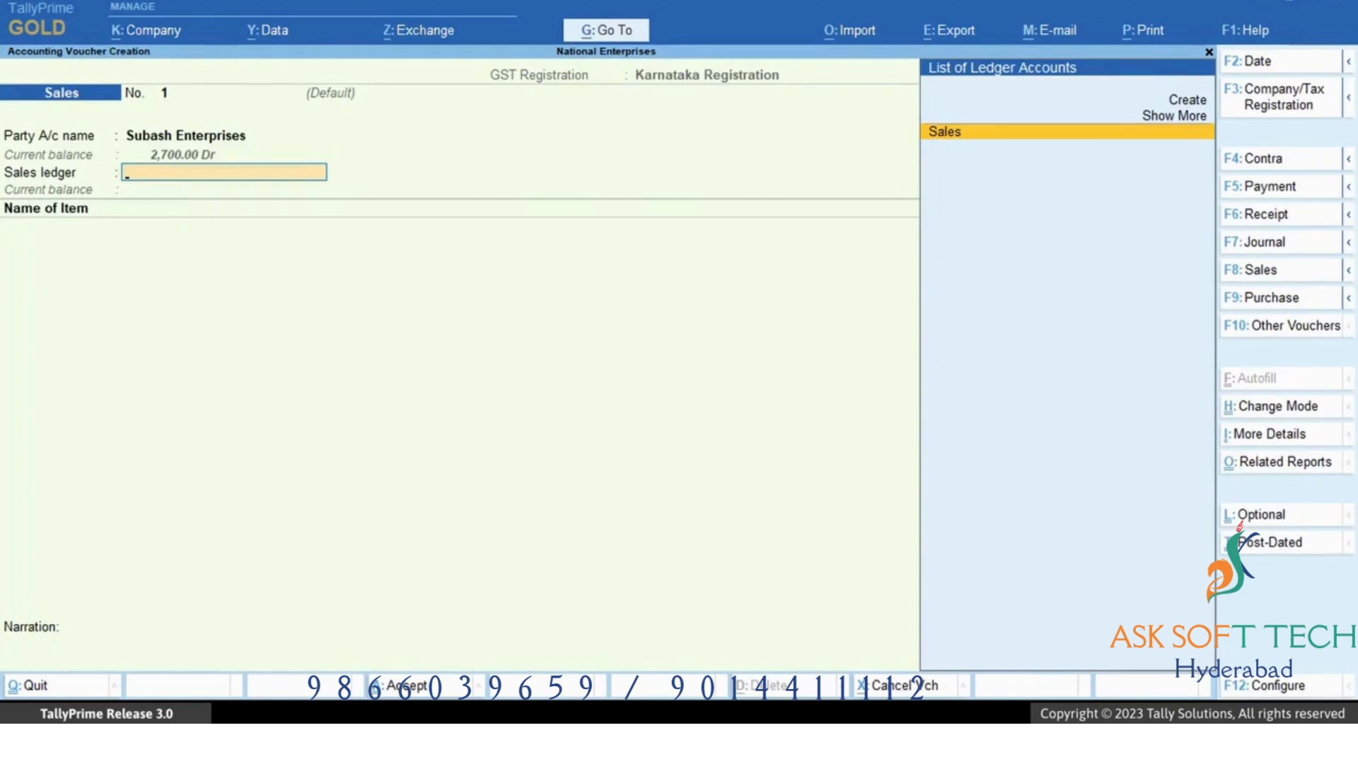
pyautogui.press('Return')
pyautogui.press('Return')
pyautogui.write('10')
pyautogui.press('Return')
pyautogui.write('900')
# Add the CGST and SGST ledgers to the Sales voucher and save it.
pyautogui.press('Return')
pyautogui.press('Return')
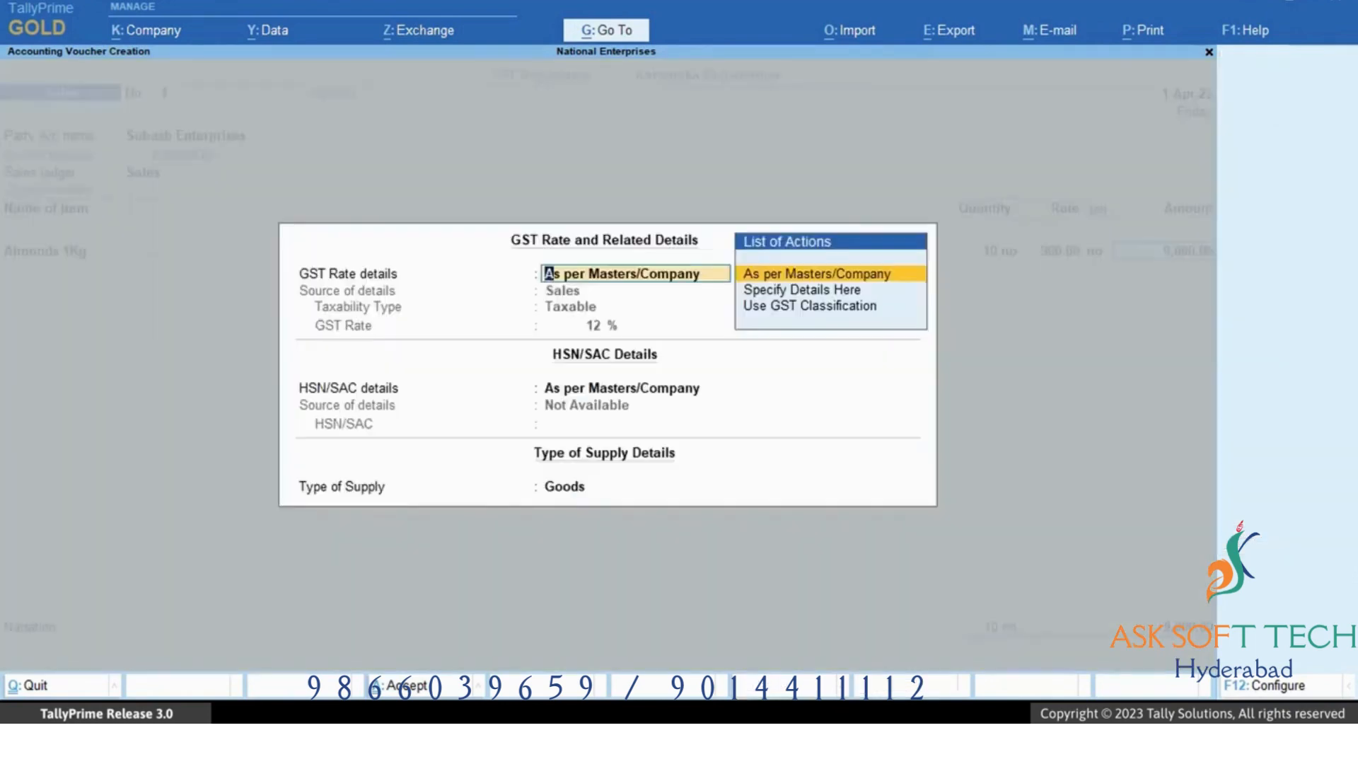
pyautogui.hotkey('ctrl', 'a')
pyautogui.press('Return')
pyautogui.write('C')
pyautogui.press('Return')
pyautogui.write('SG')
pyautogui.press('Return')
pyautogui.press('Return')
pyautogui.press('Return')
pyautogui.press('Return')
pyautogui.press('Return')
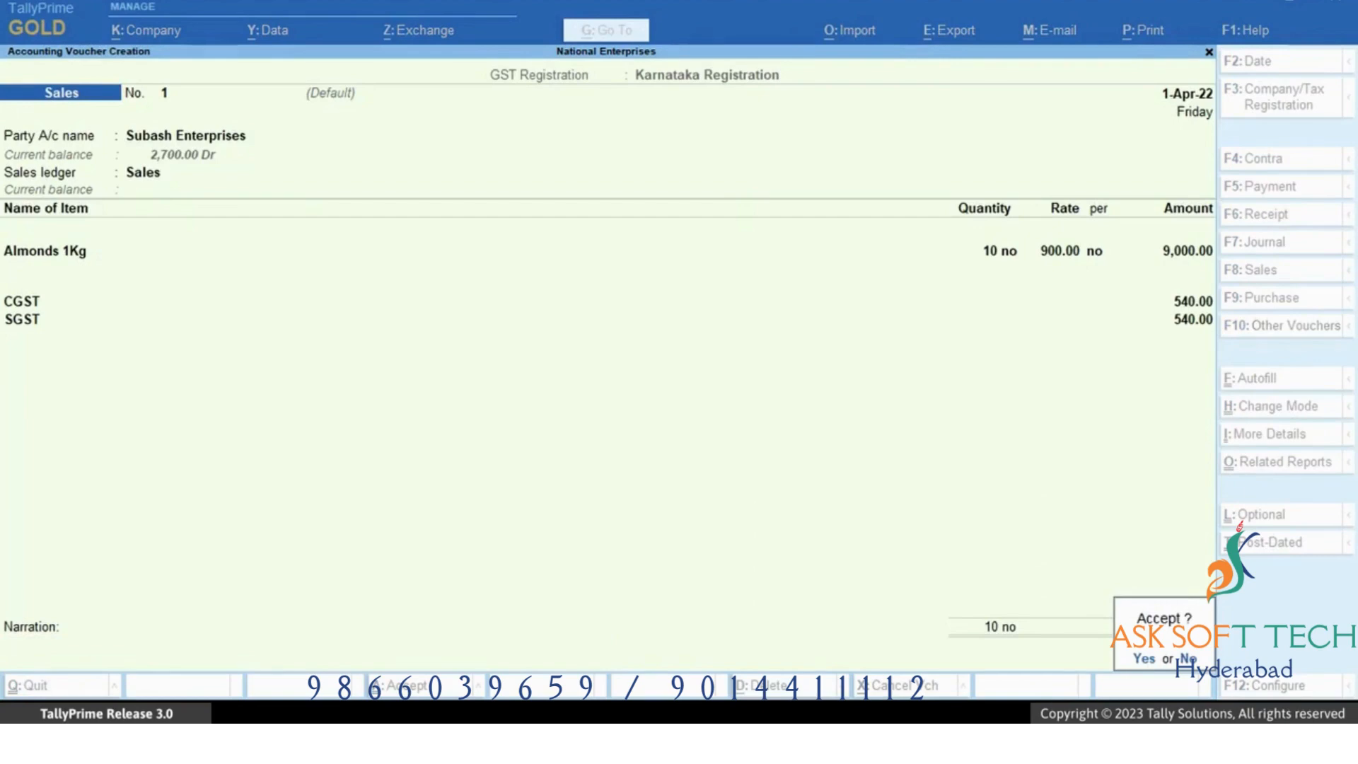
pyautogui.press('y')
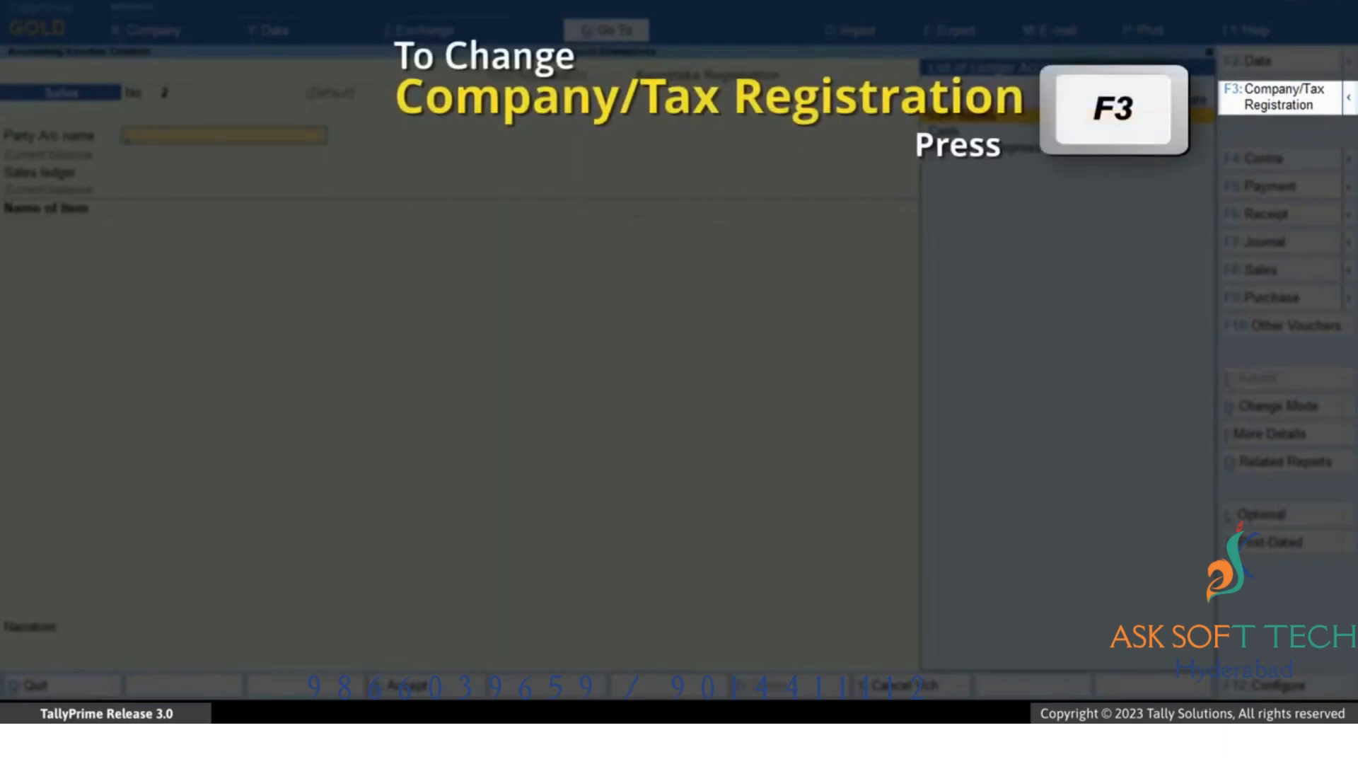
# Switch the voucher's tax registration to Tamil Nadu Registration and confirm its TN Series numbering.
pyautogui.press('F3')
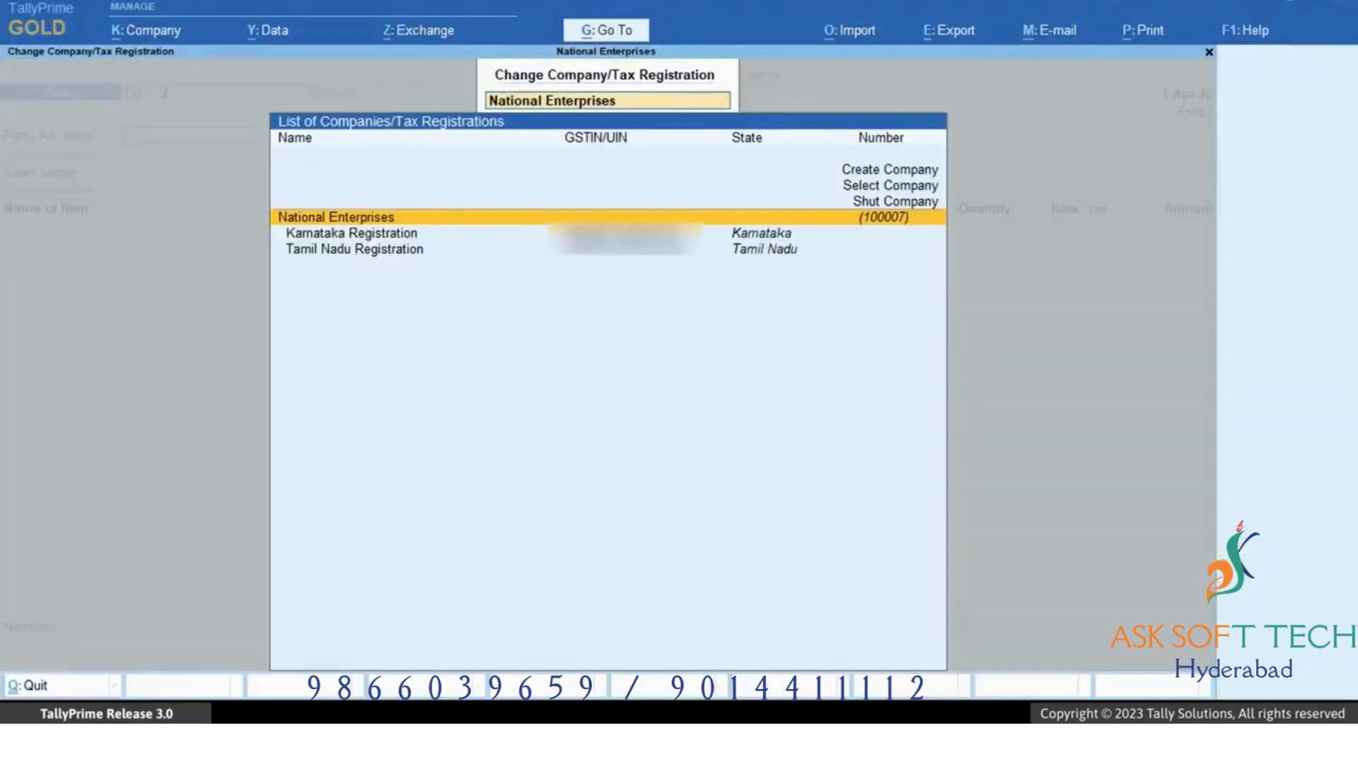
pyautogui.press('Down')
pyautogui.press('Down')
pyautogui.press('Return')
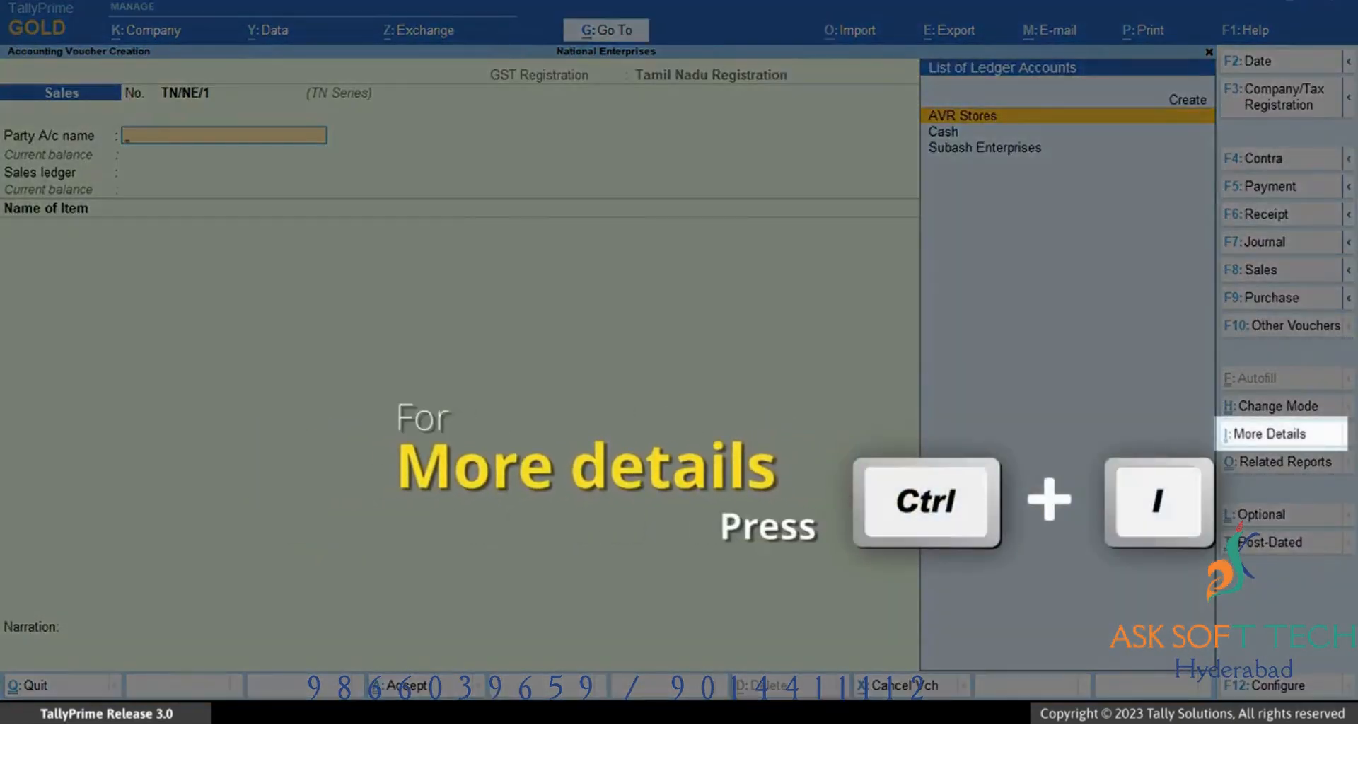
pyautogui.hotkey('ctrl', 'i')
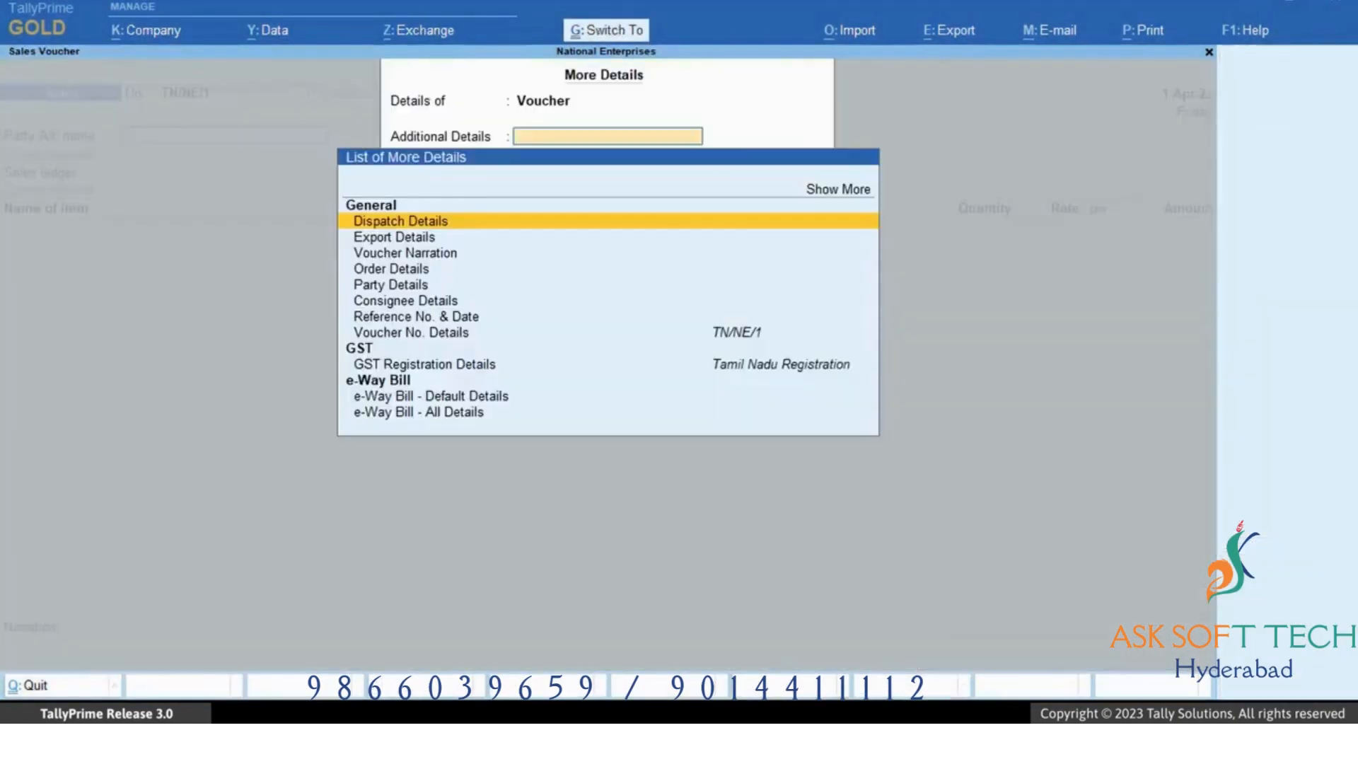
pyautogui.press('Down')
pyautogui.press('Down')
pyautogui.press('Down')
pyautogui.press('Down')
pyautogui.press('Down')
pyautogui.press('Down')
pyautogui.press('Down')
pyautogui.press('Down')
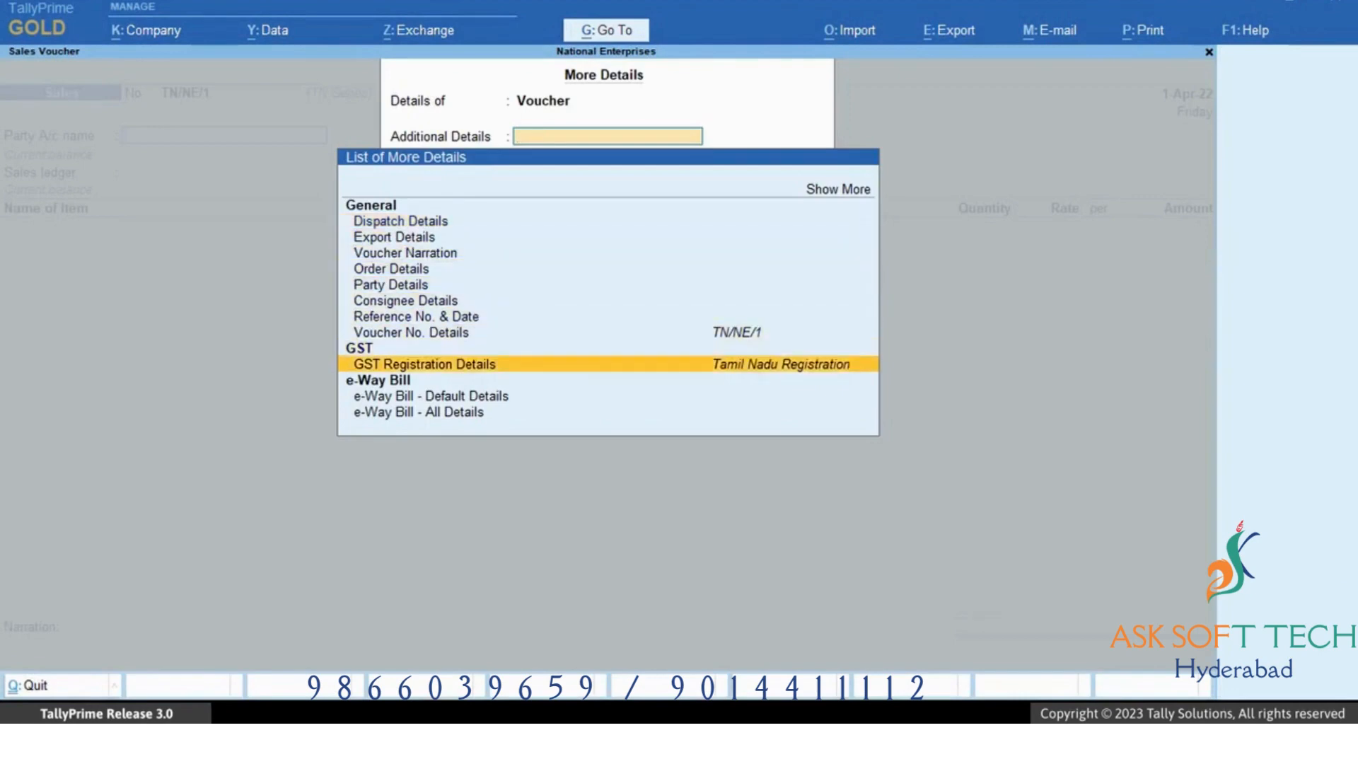
pyautogui.press('Return')
pyautogui.press('Return')
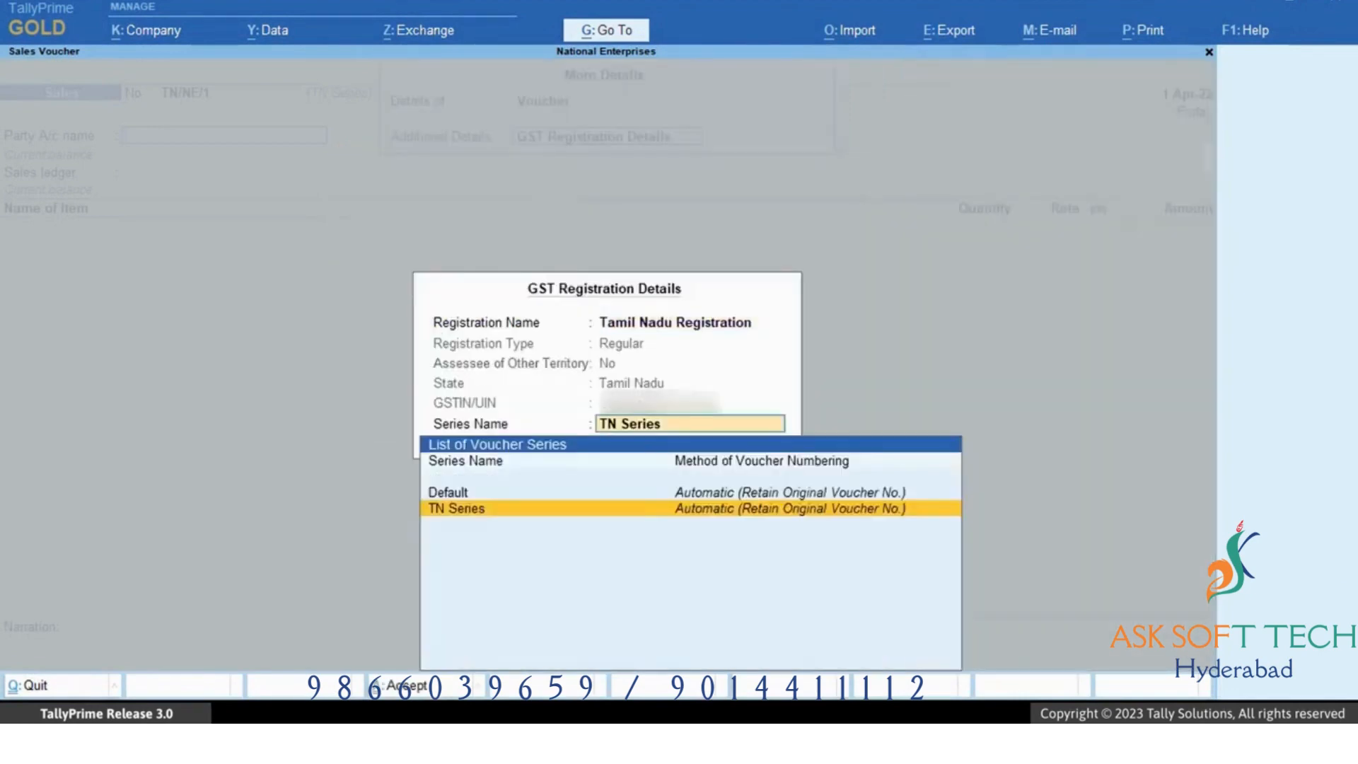
pyautogui.press('Return')
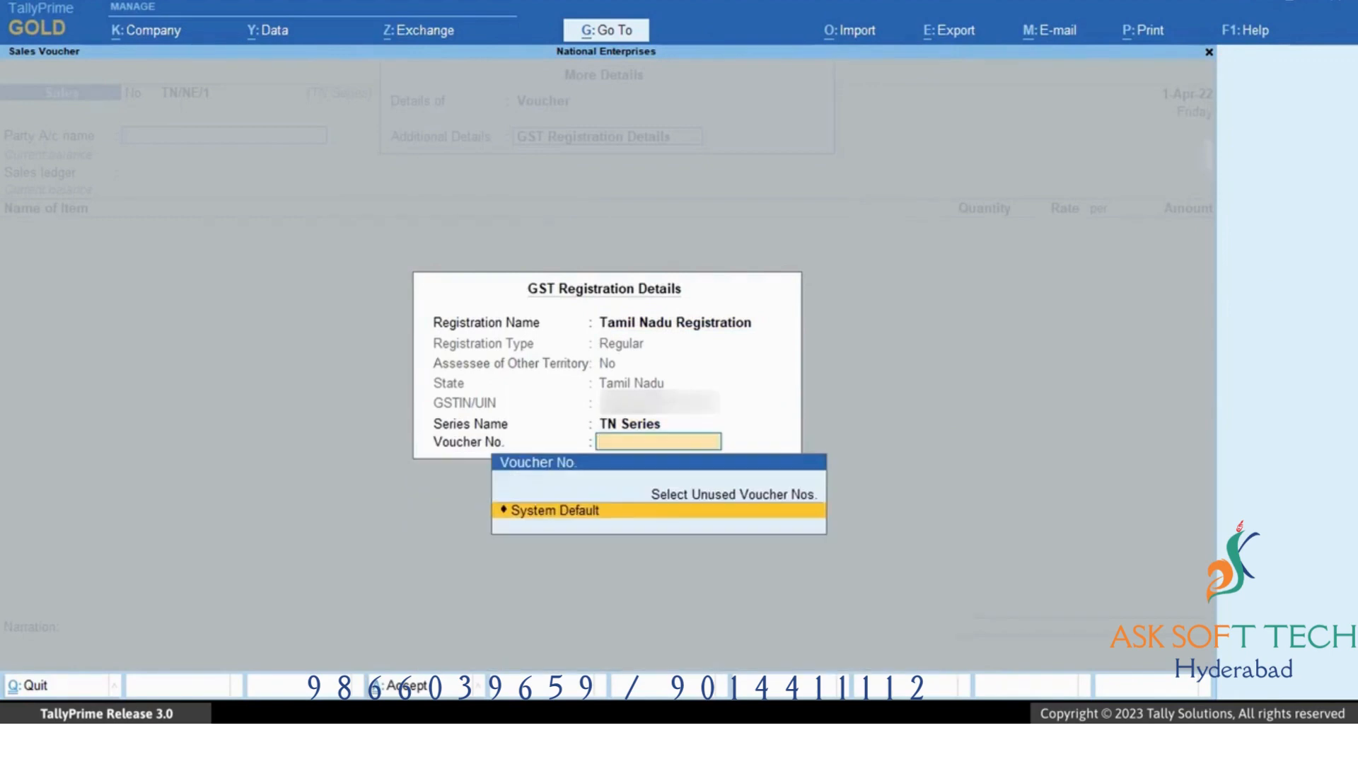
# Enter AVR Stores as party, Sales as ledger, and 10 no of Almonds 1Kg at rate 900.
pyautogui.press('Return')
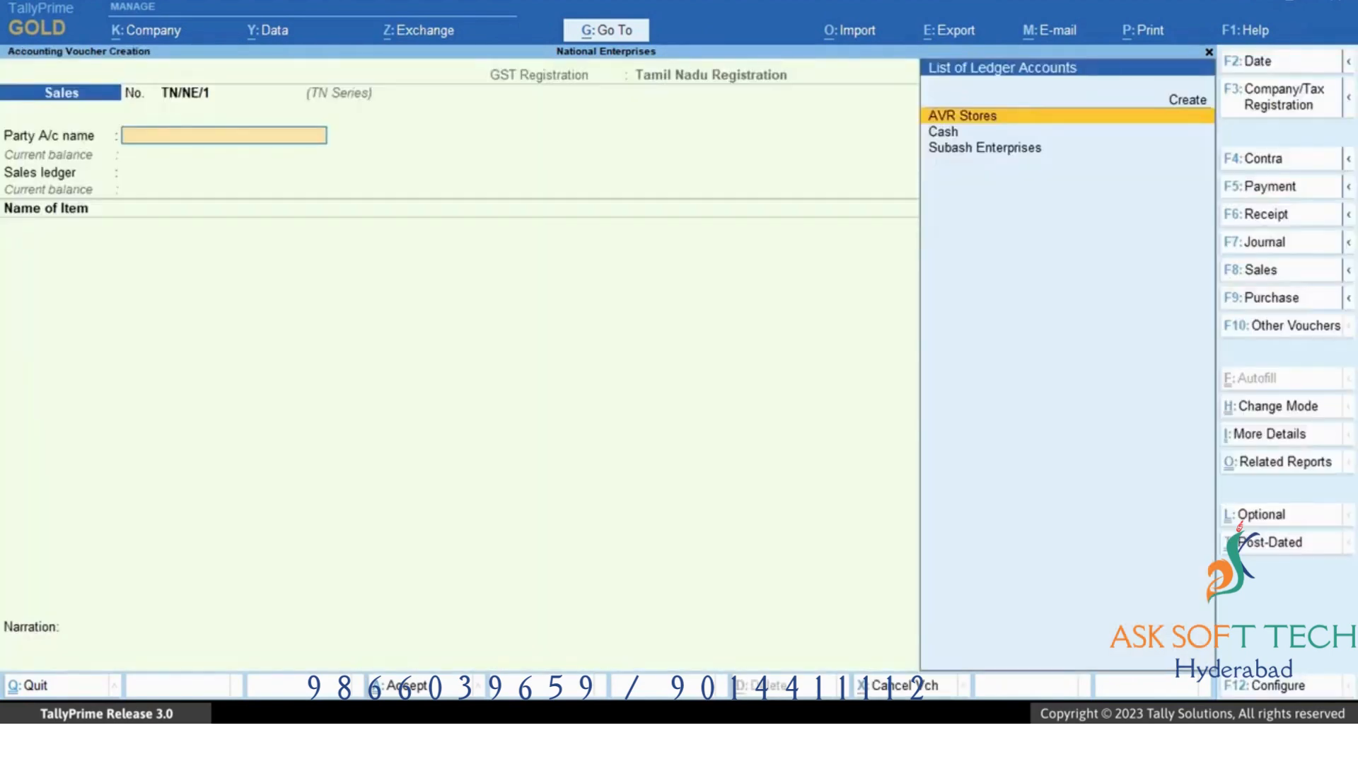
pyautogui.press('Return')
pyautogui.hotkey('ctrl', 'a')
pyautogui.hotkey('ctrl', 'a')
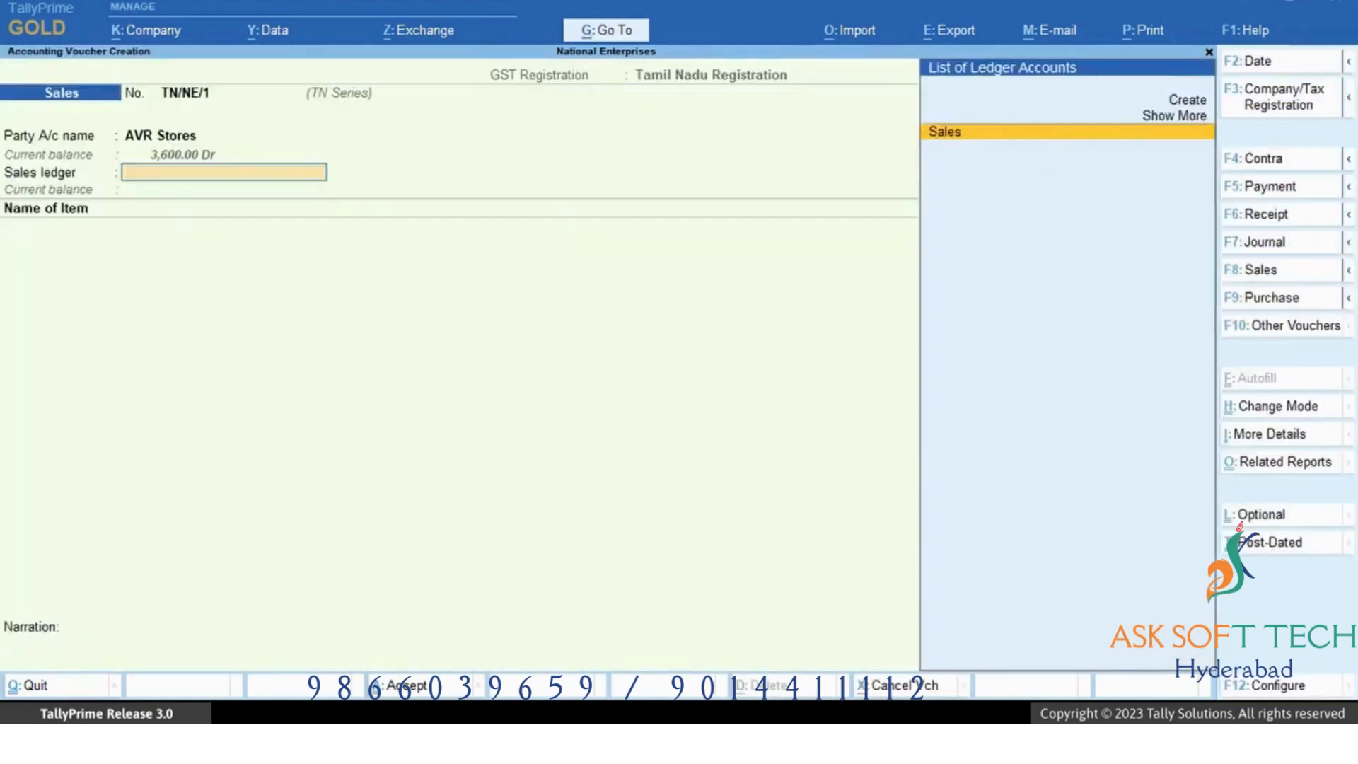
pyautogui.press('Return')
pyautogui.press('Down')
pyautogui.press('Down')
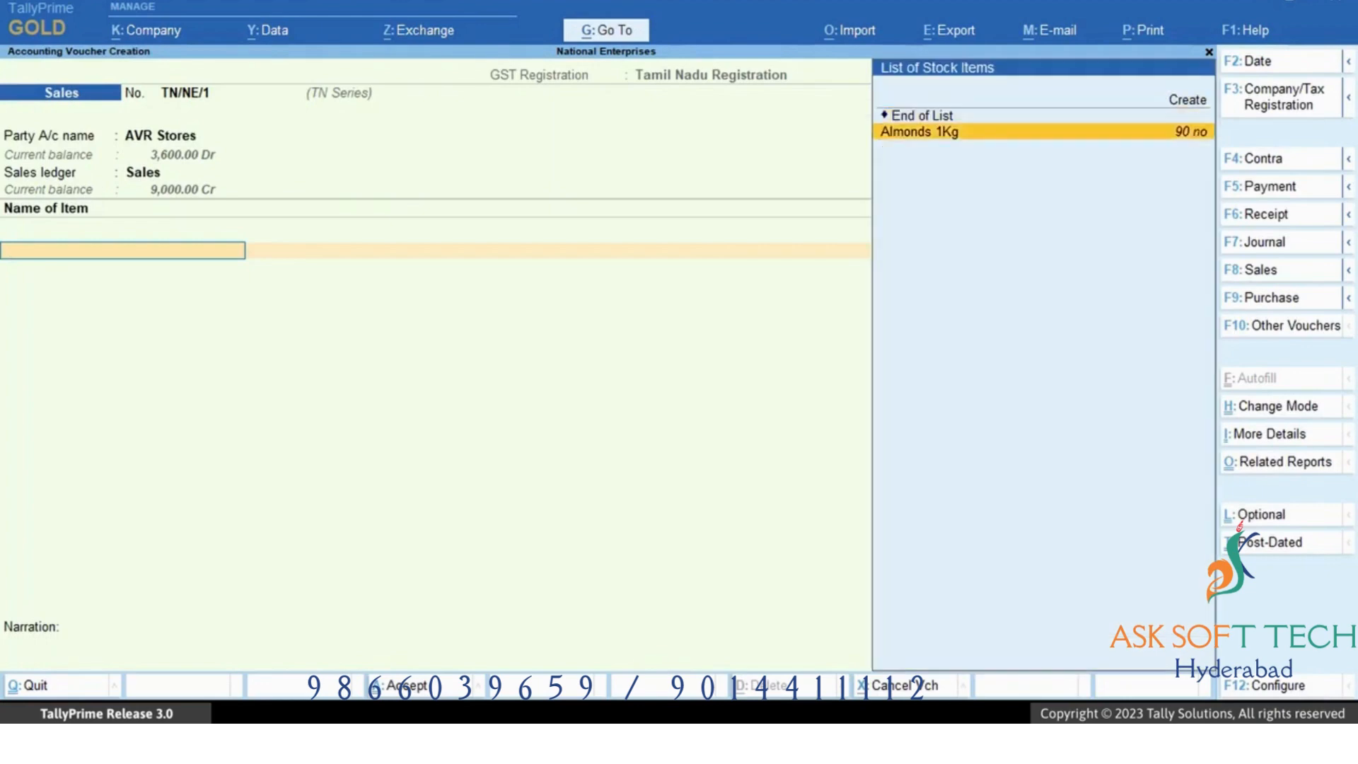
pyautogui.press('Return')
pyautogui.write('10')
pyautogui.press('Return')
# Add the CGST and SGST ledgers to the Tamil Nadu sales voucher and save it.
pyautogui.press('Return')
pyautogui.press('Return')
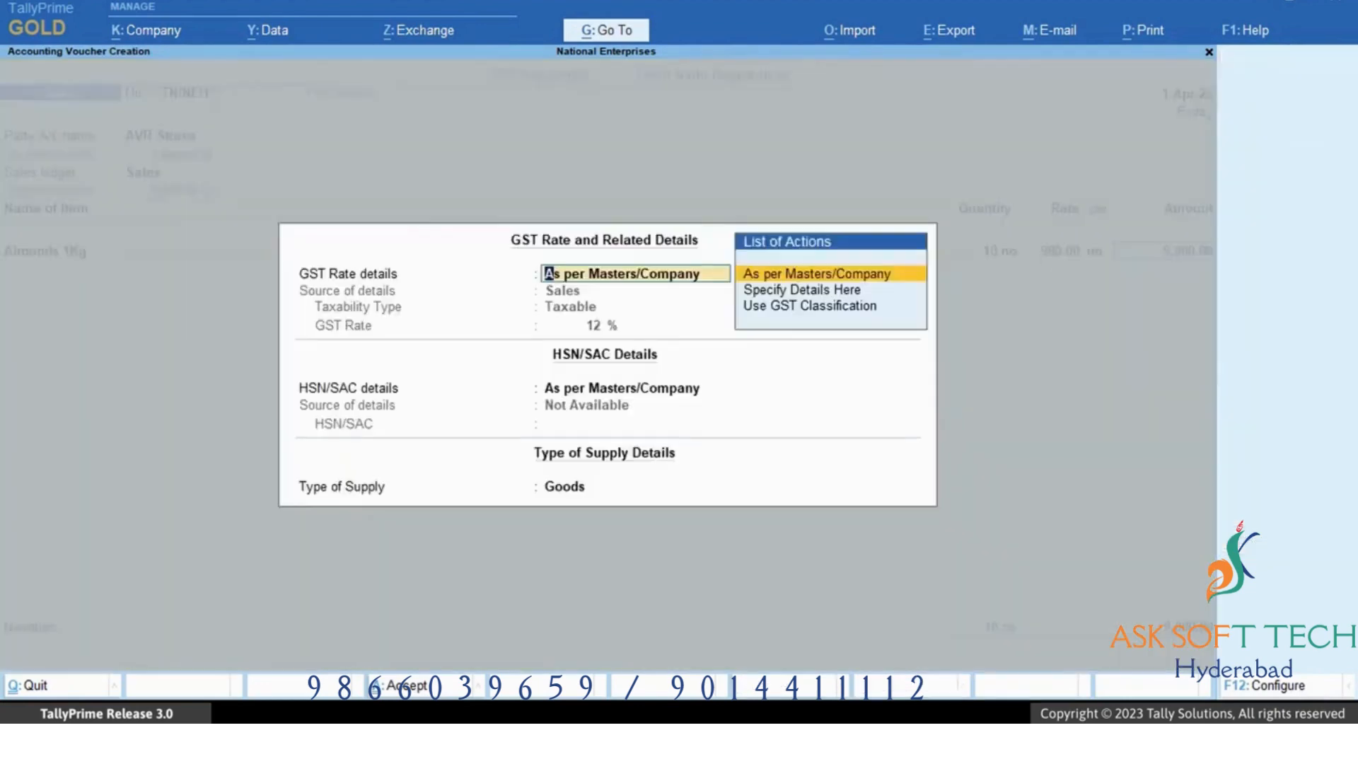
pyautogui.hotkey('ctrl', 'a')
pyautogui.press('Return')
pyautogui.press('Down')
pyautogui.press('Return')
pyautogui.press('Return')
pyautogui.press('Return')
pyautogui.press('Return')
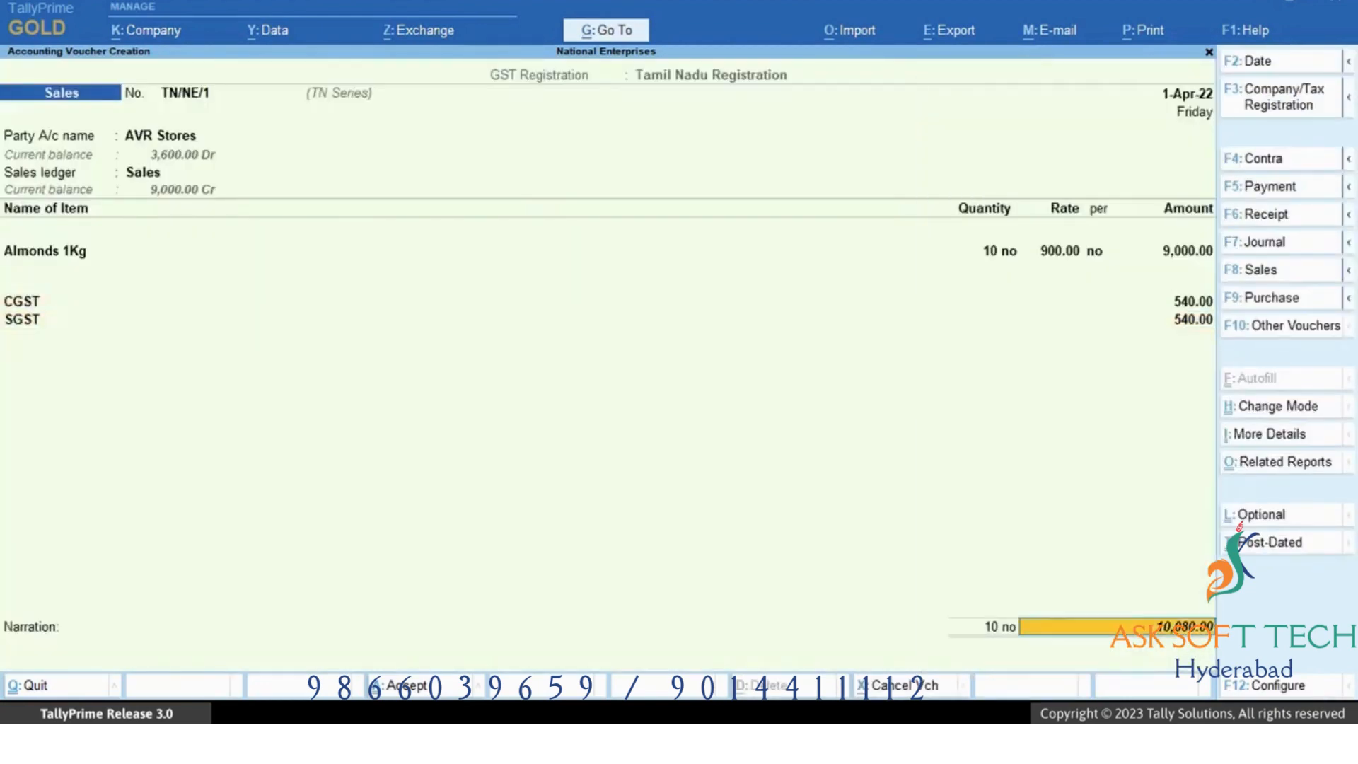
pyautogui.press('Return')
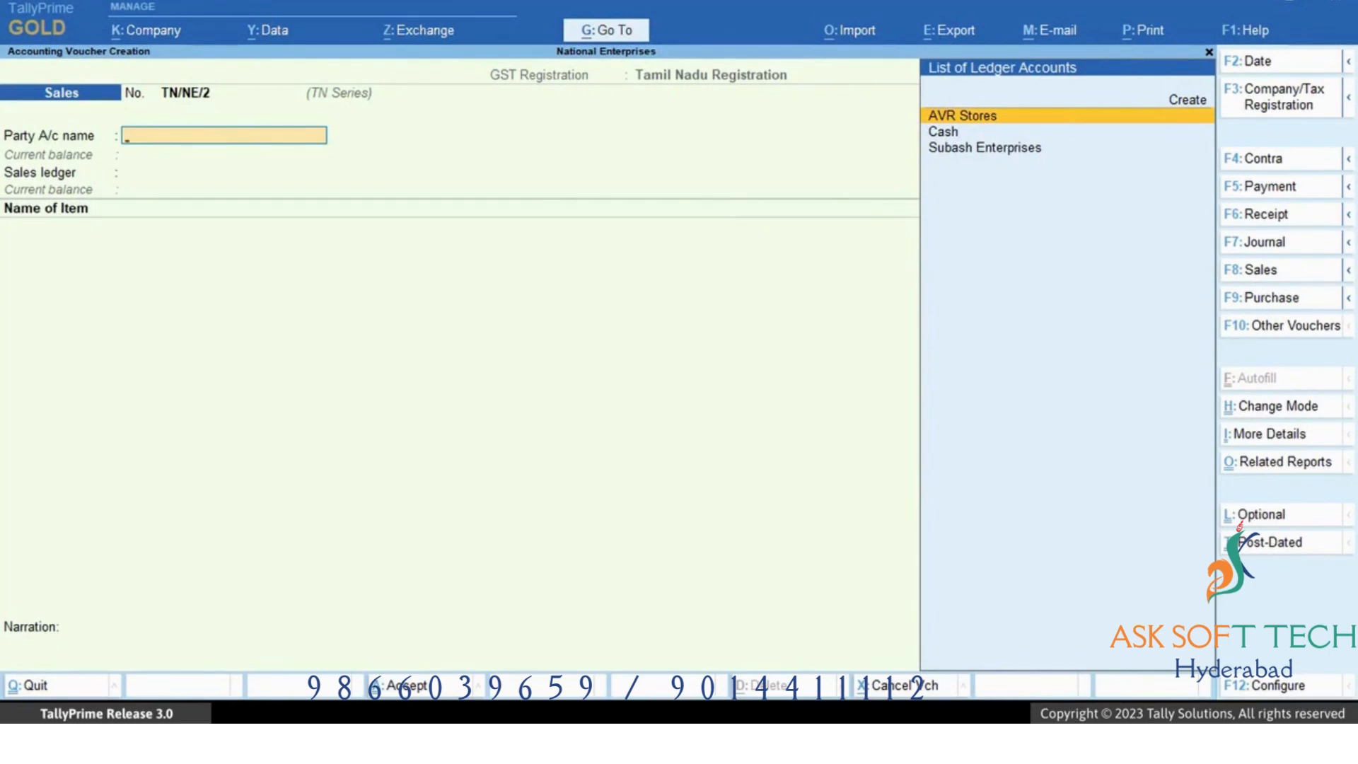
# Set the Journal voucher type's default GST registration to Karnataka Registration and save the voucher type.
pyautogui.hotkey('alt', 'g')
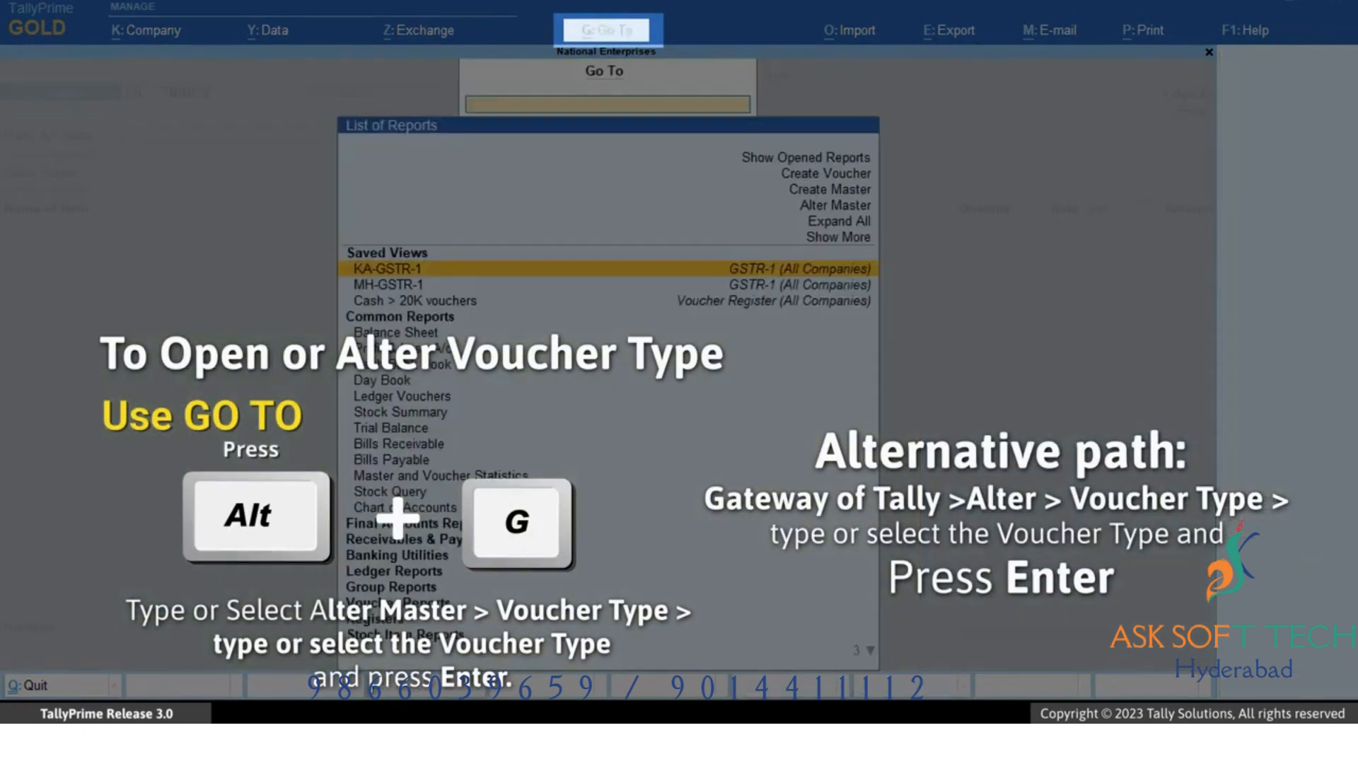
pyautogui.press('Up')
pyautogui.press('Up')
pyautogui.press('Up')
pyautogui.press('Return')
pyautogui.press('Down')
pyautogui.press('Down')
pyautogui.press('Down')
pyautogui.press('Return')
pyautogui.press('Down')
pyautogui.press('Down')
pyautogui.press('Down')
pyautogui.press('Return')
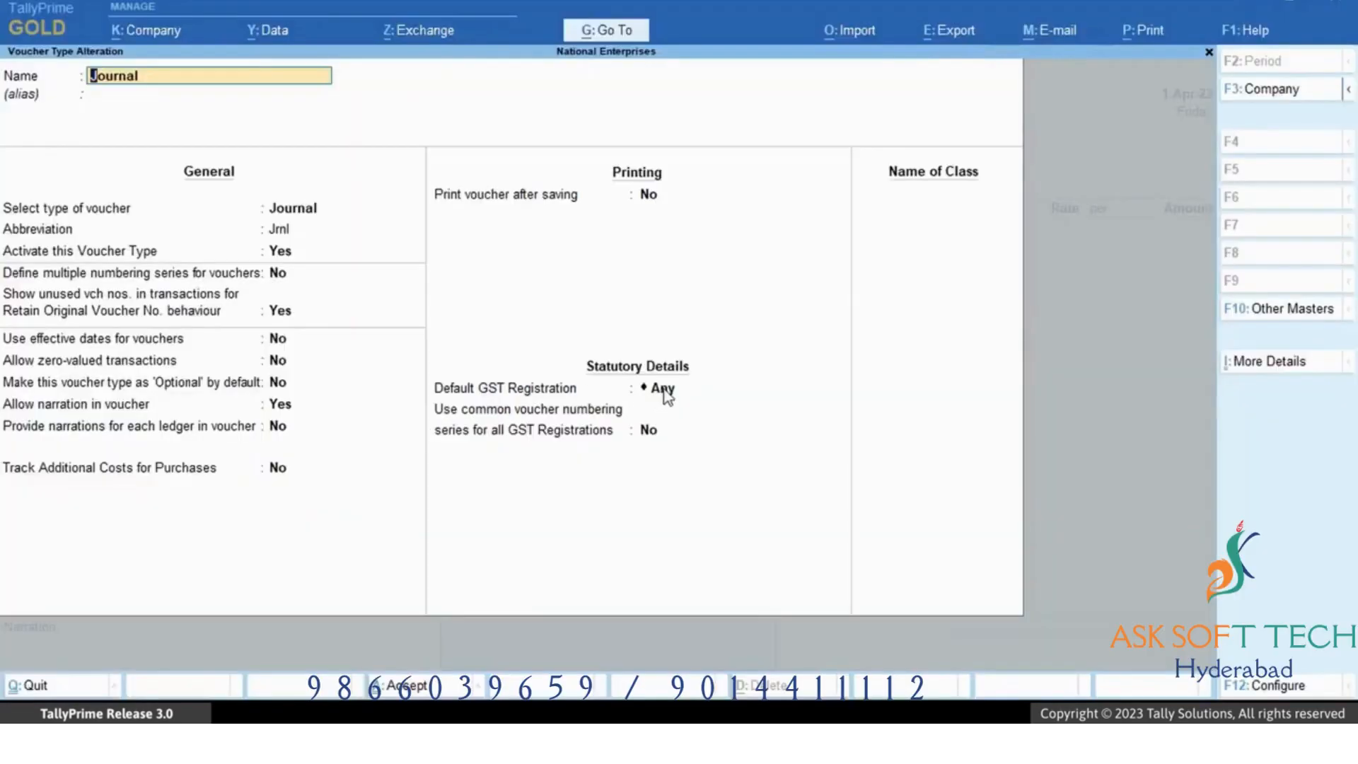
pyautogui.click(664, 390)
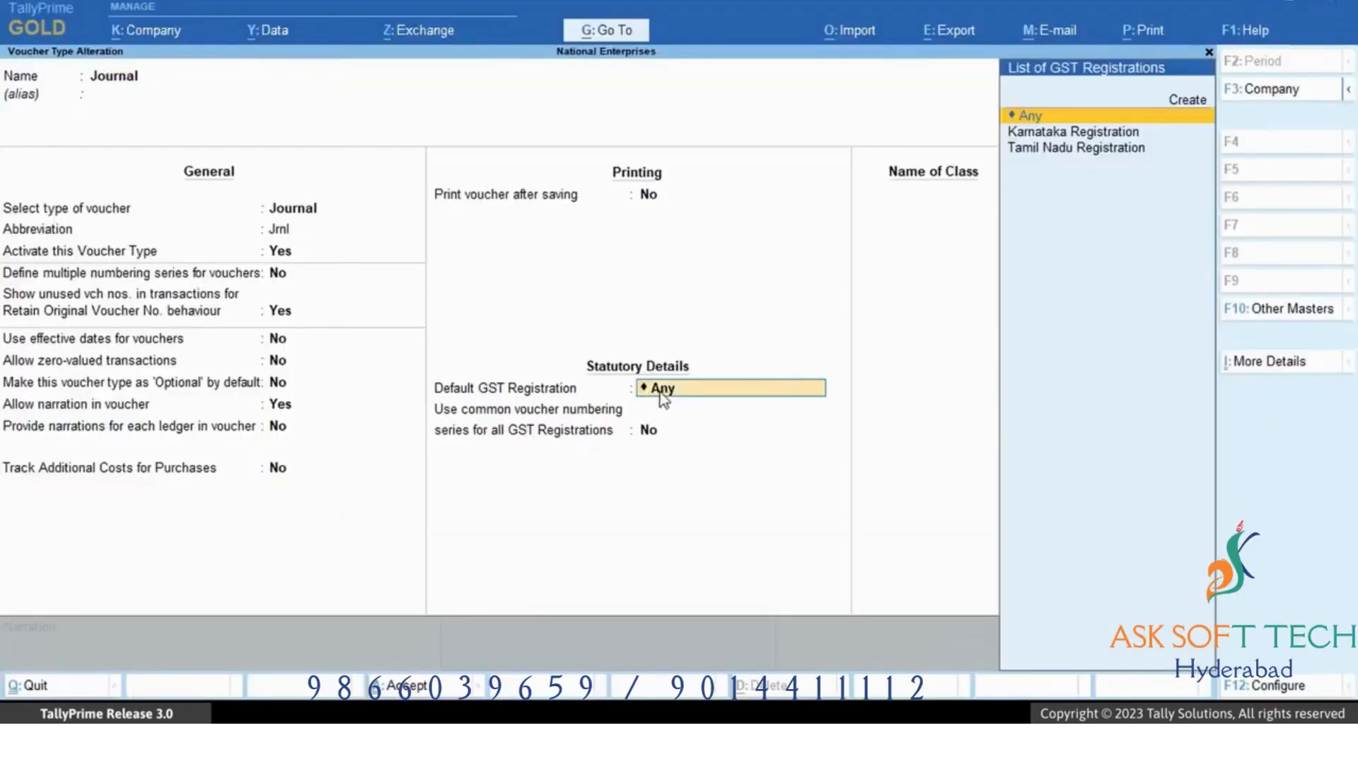
pyautogui.press('Down')
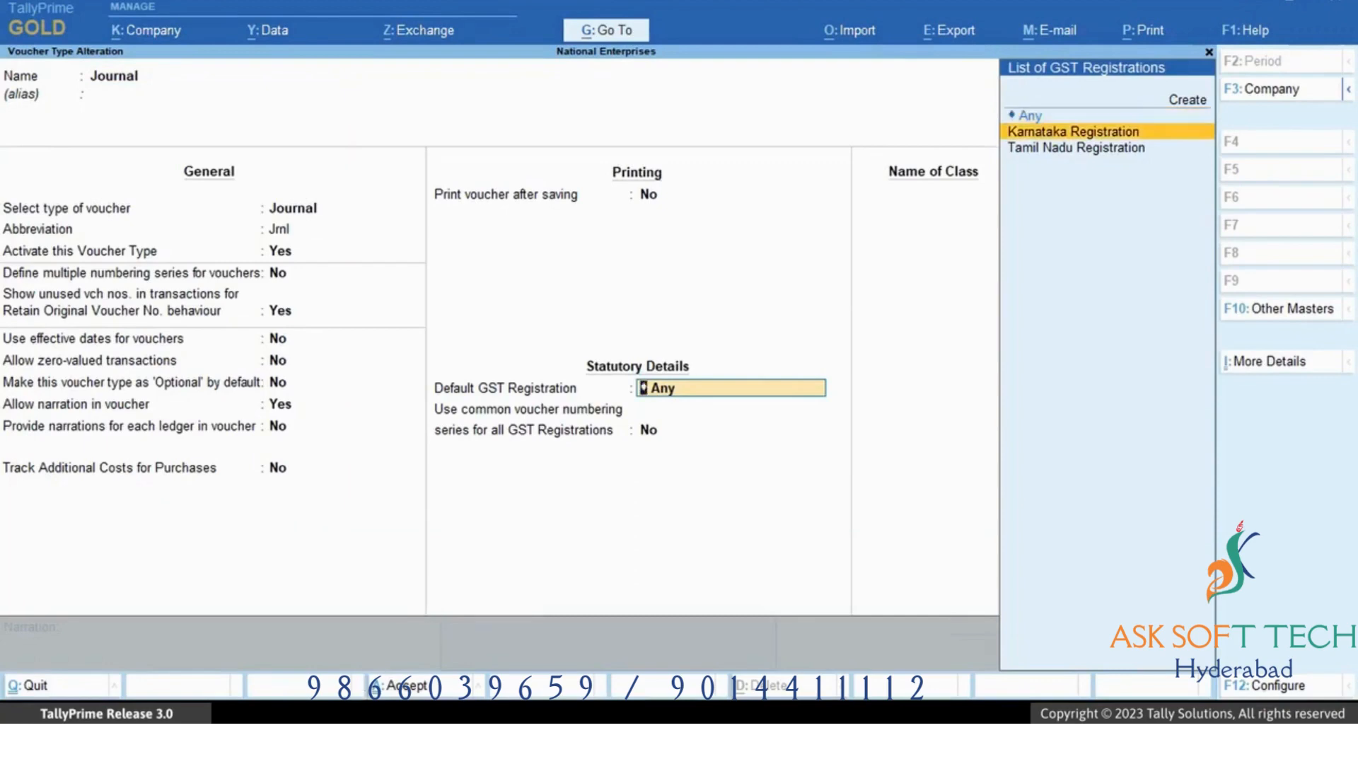
pyautogui.press('Return')
pyautogui.press('Return')
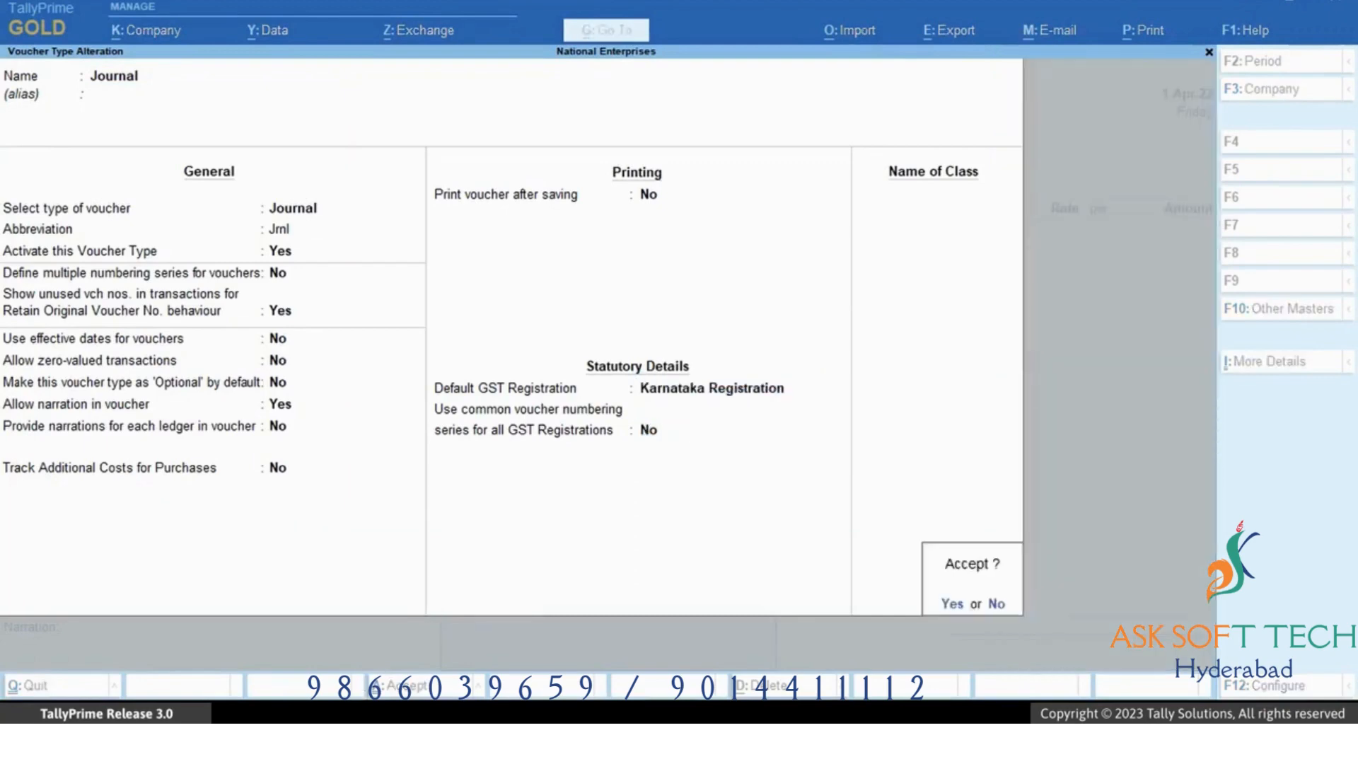
pyautogui.press('Return')
# Open a new Journal voucher and review the list of company tax registrations.
pyautogui.hotkey('alt', 'g')
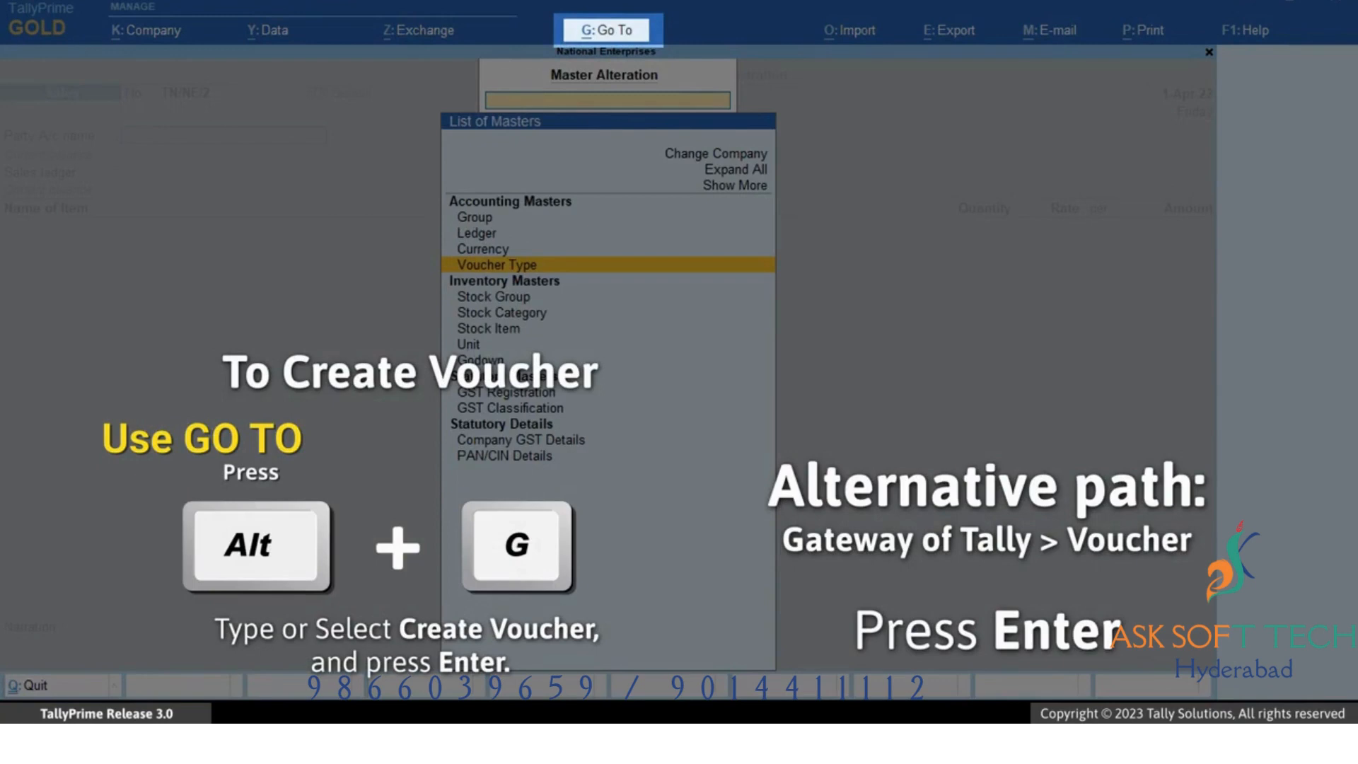
pyautogui.press('Escape')
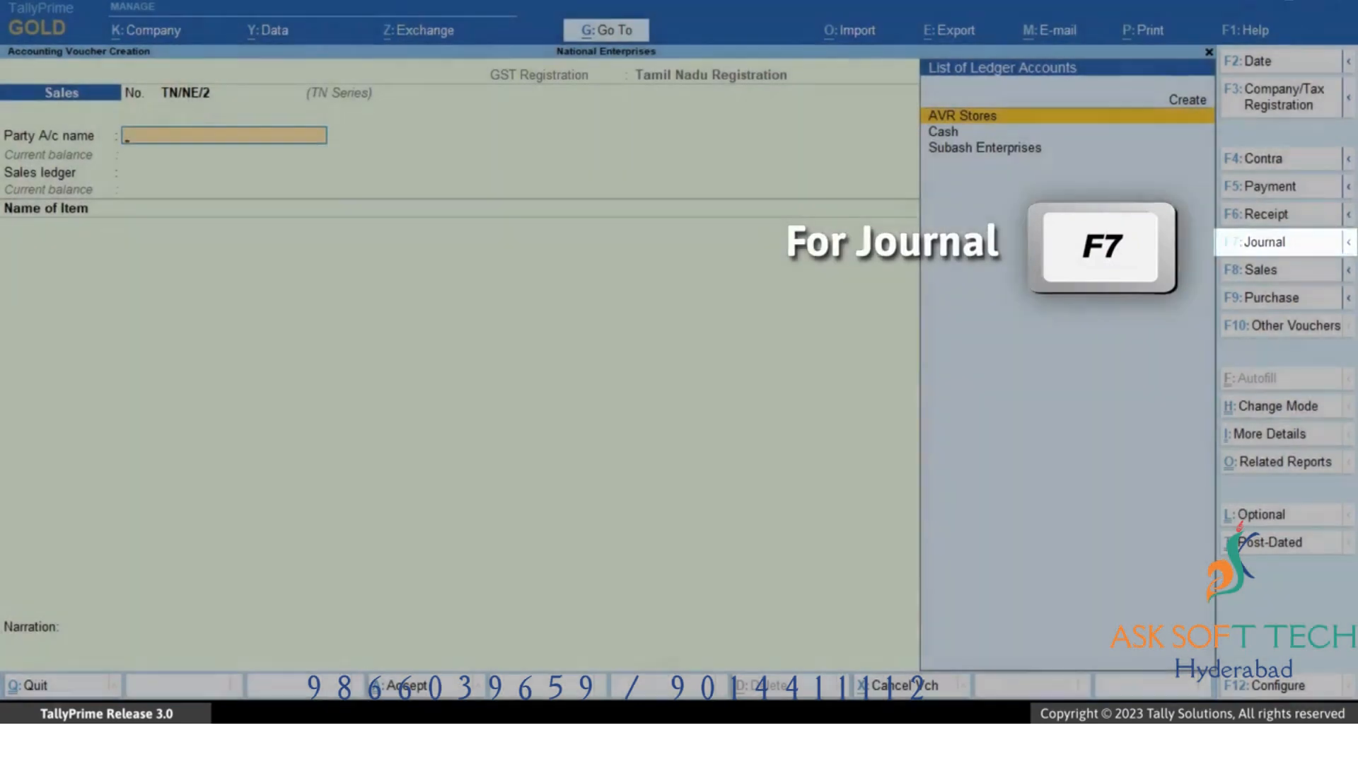
pyautogui.press('F7')
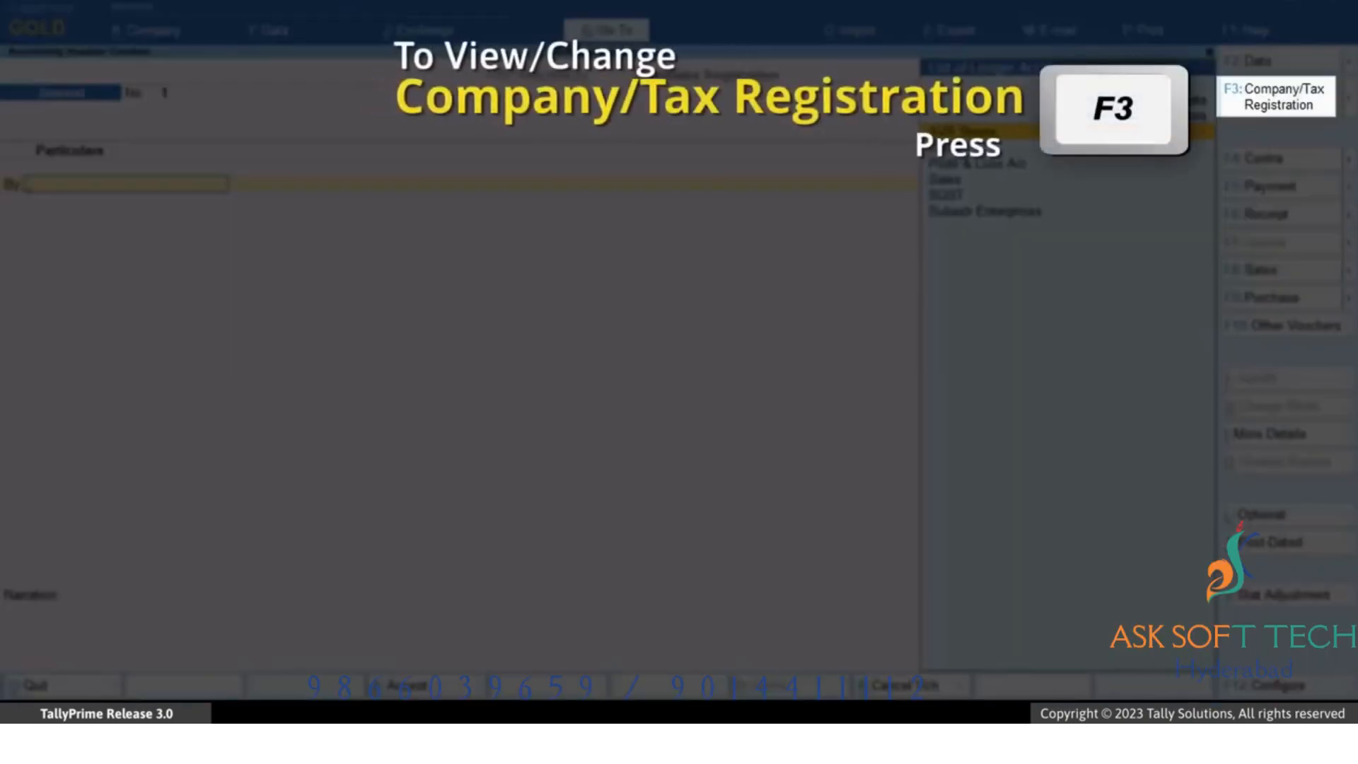
pyautogui.press('F3')
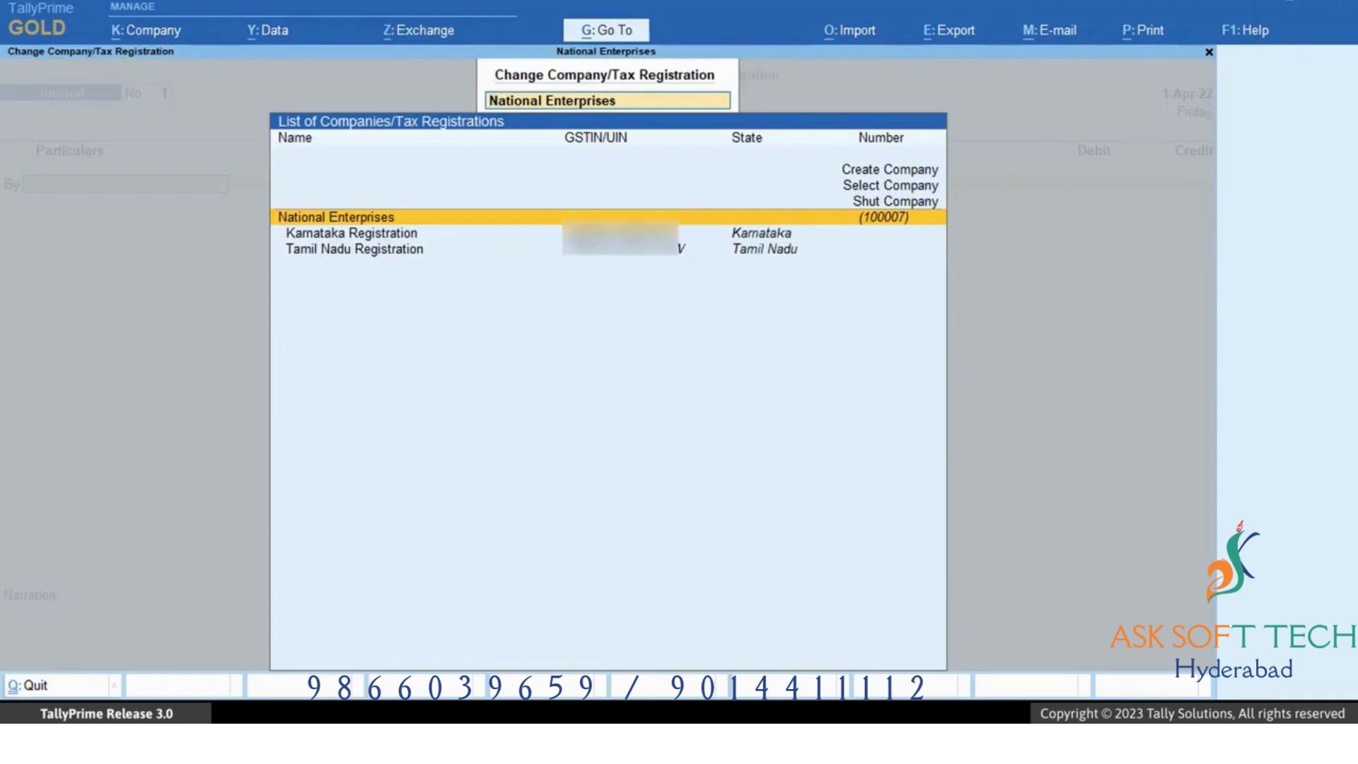
pyautogui.press('Down')
pyautogui.press('Down')
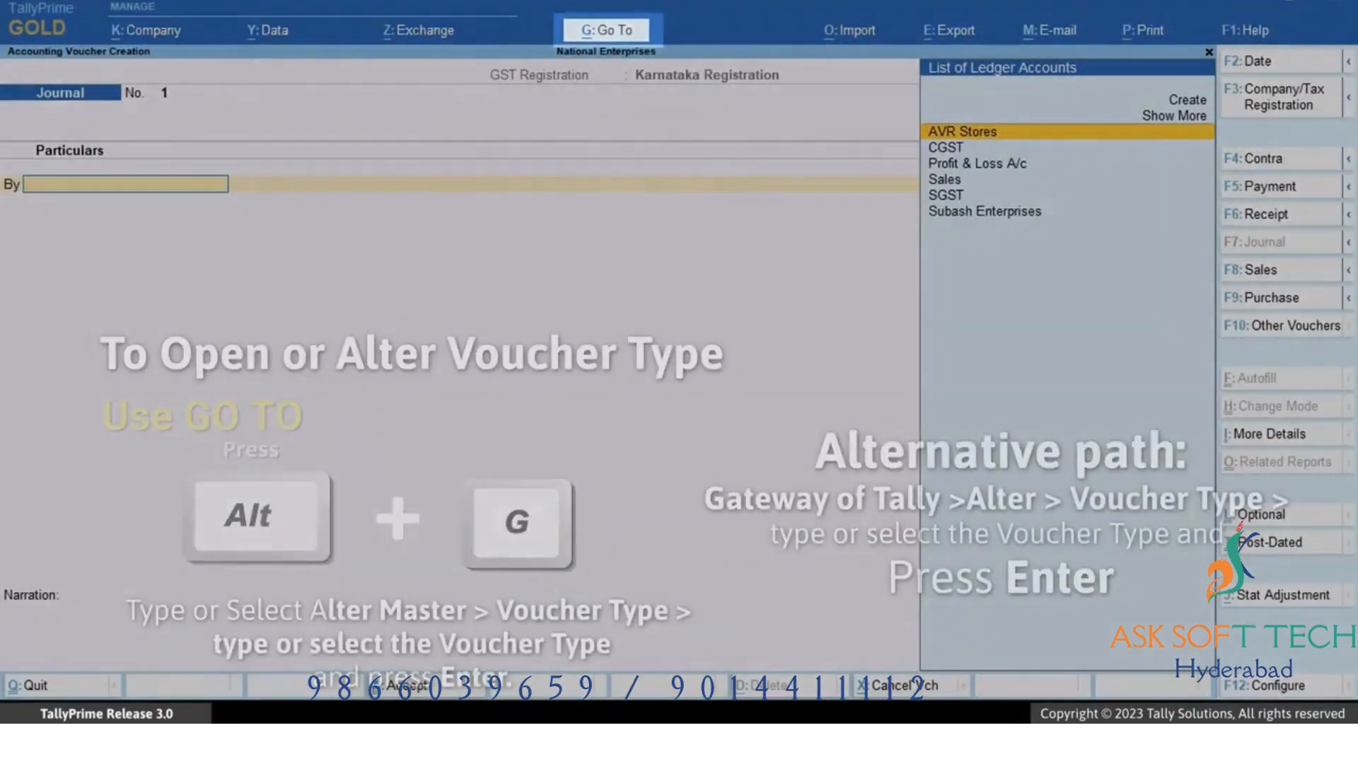
# Enable common voucher numbering series for all GST registrations in the Receipt voucher type and save it.
pyautogui.press('alt')
pyautogui.hotkey('alt', 'g')
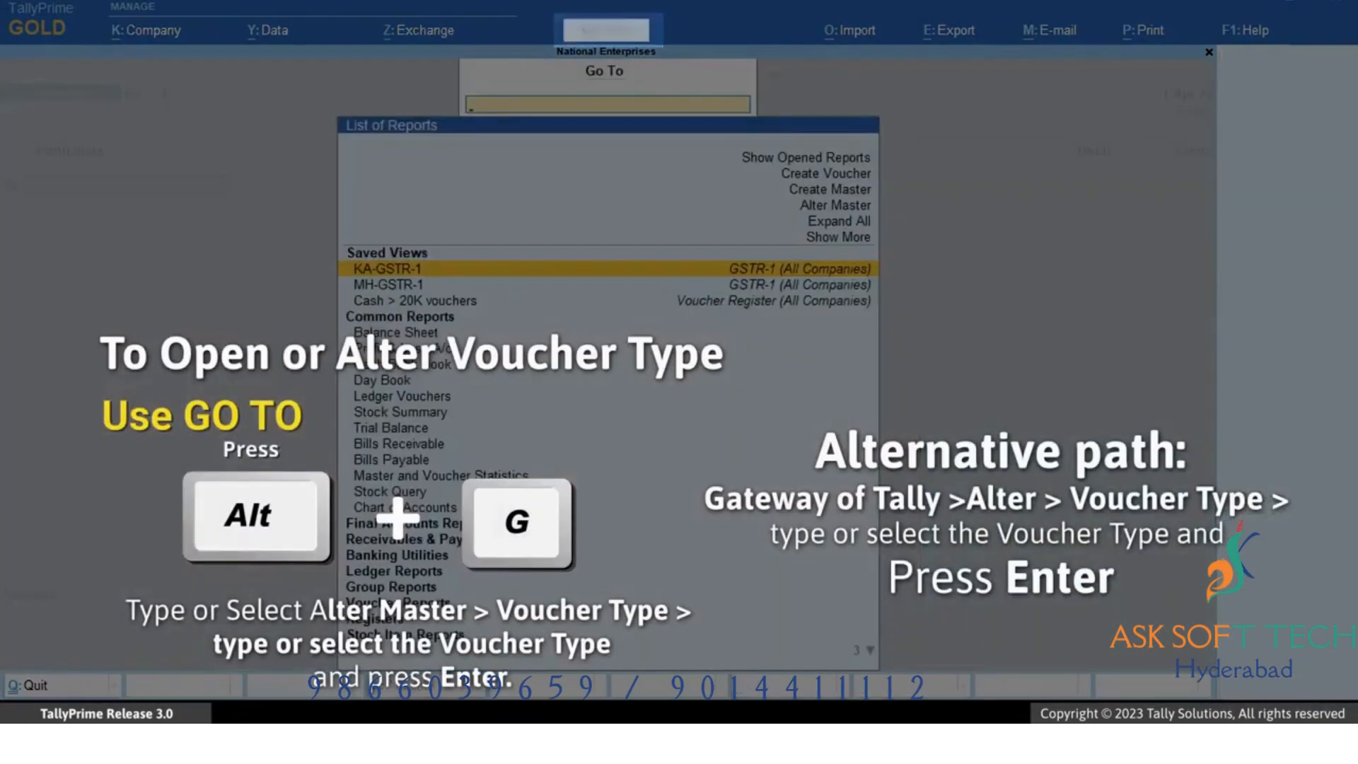
pyautogui.press('Up')
pyautogui.press('Up')
pyautogui.press('Up')
pyautogui.press('Return')
pyautogui.press('Down')
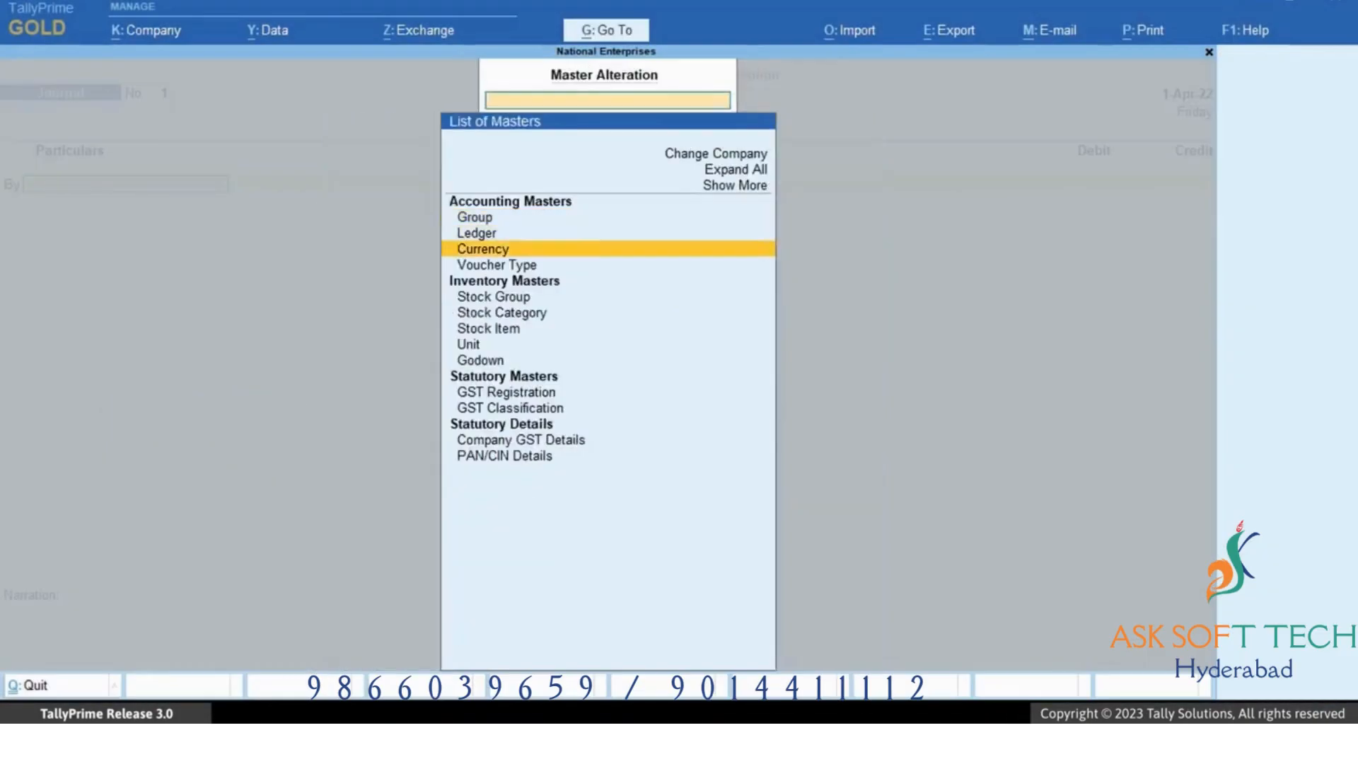
pyautogui.press('Down')
pyautogui.press('Down')
pyautogui.press('Return')
pyautogui.press('Down')
pyautogui.press('Down')
pyautogui.press('Down')
pyautogui.press('Down')
pyautogui.press('Down')
pyautogui.press('Down')
pyautogui.press('Down')
pyautogui.press('Down')
pyautogui.press('Down')
pyautogui.press('Down')
pyautogui.press('Down')
pyautogui.press('Down')
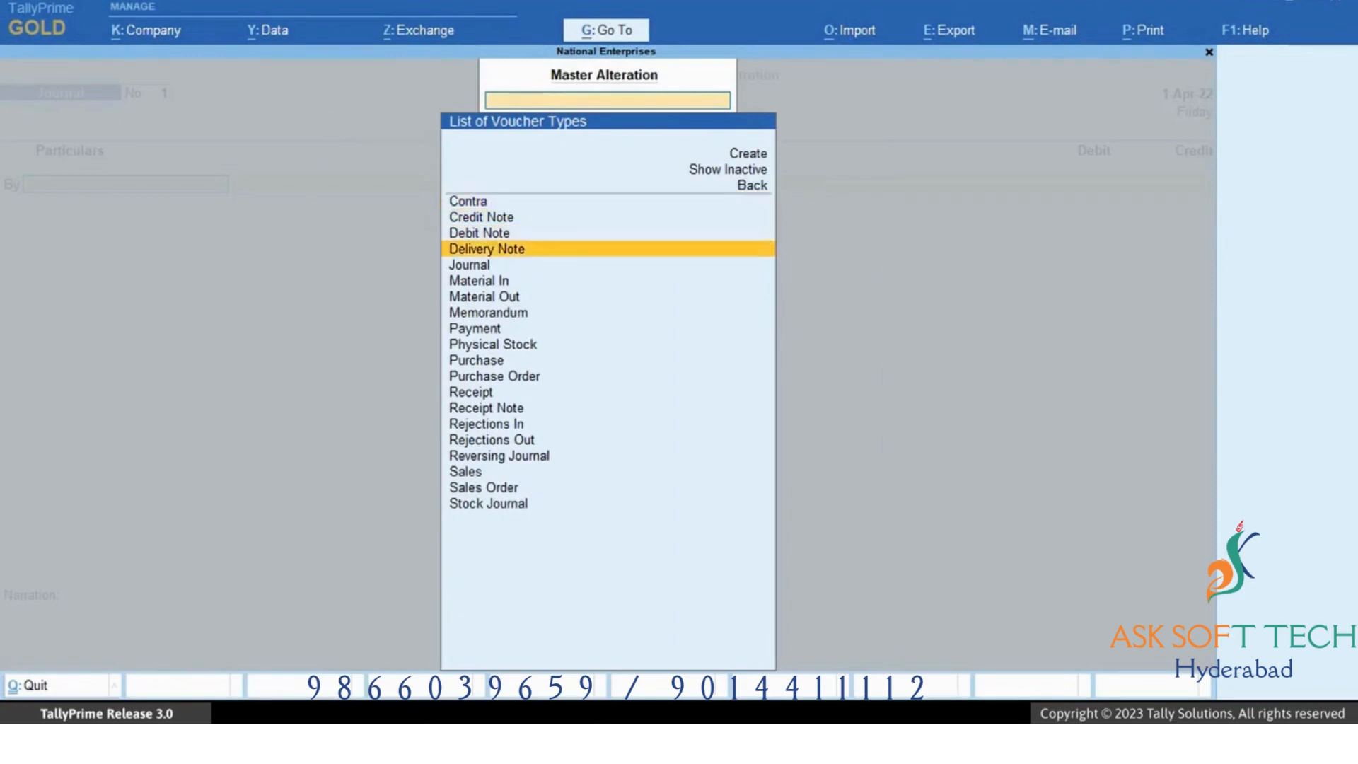
pyautogui.press('Return')
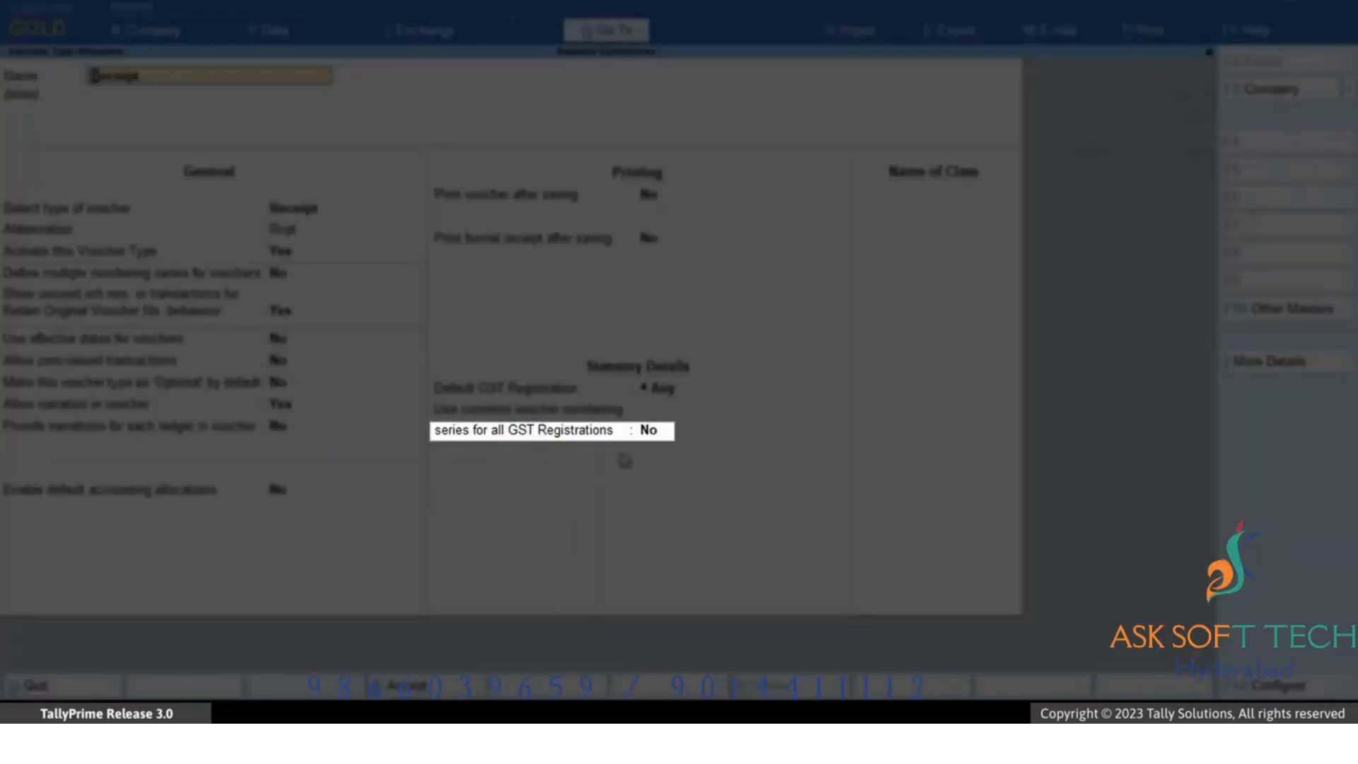
pyautogui.click(645, 437)
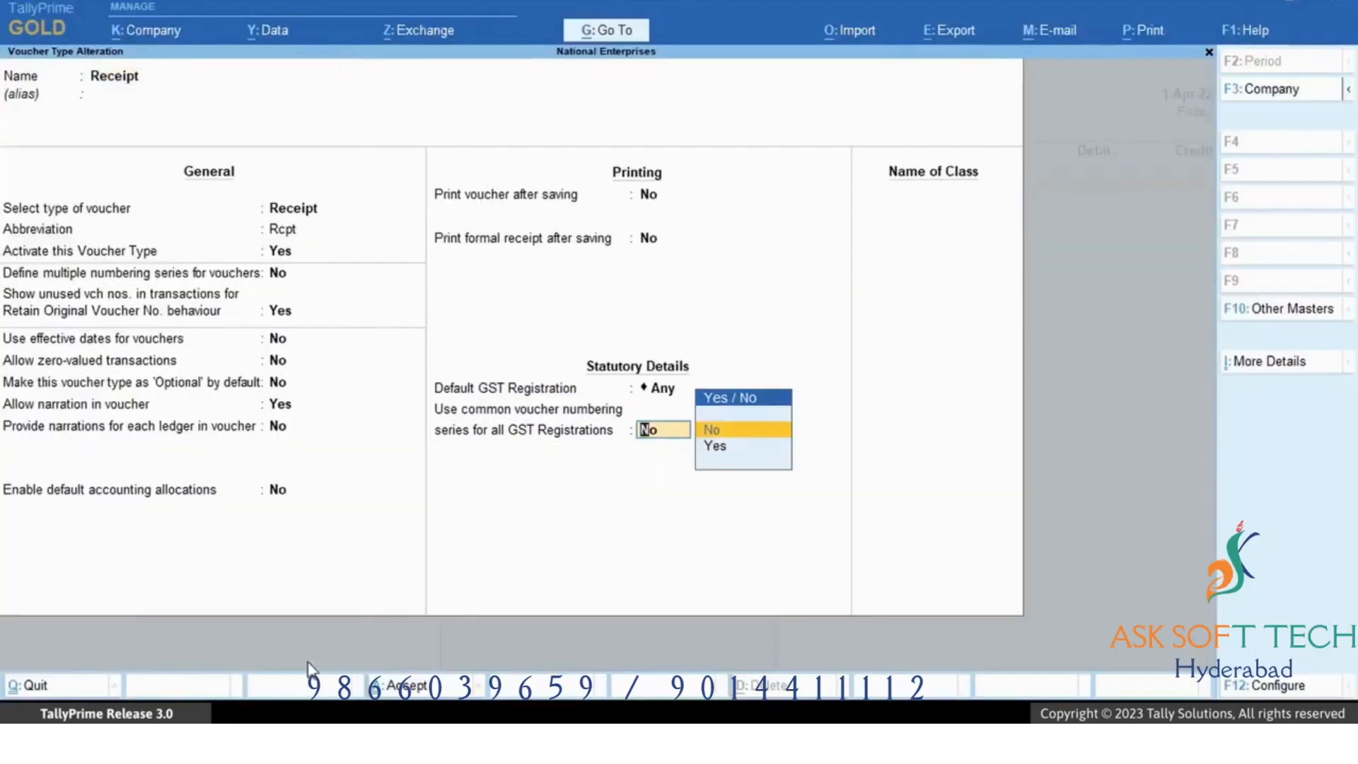
pyautogui.press('Down')
pyautogui.press('Return')
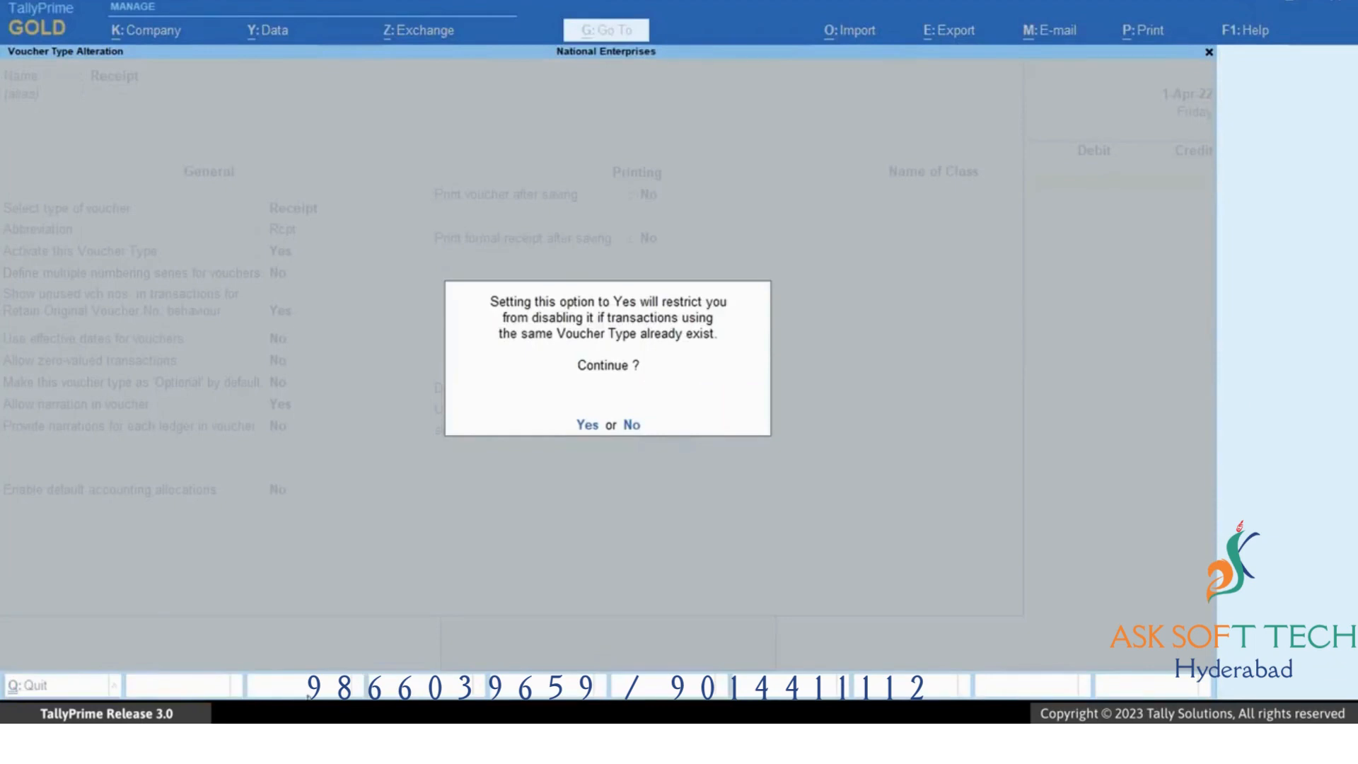
pyautogui.click(586, 427)
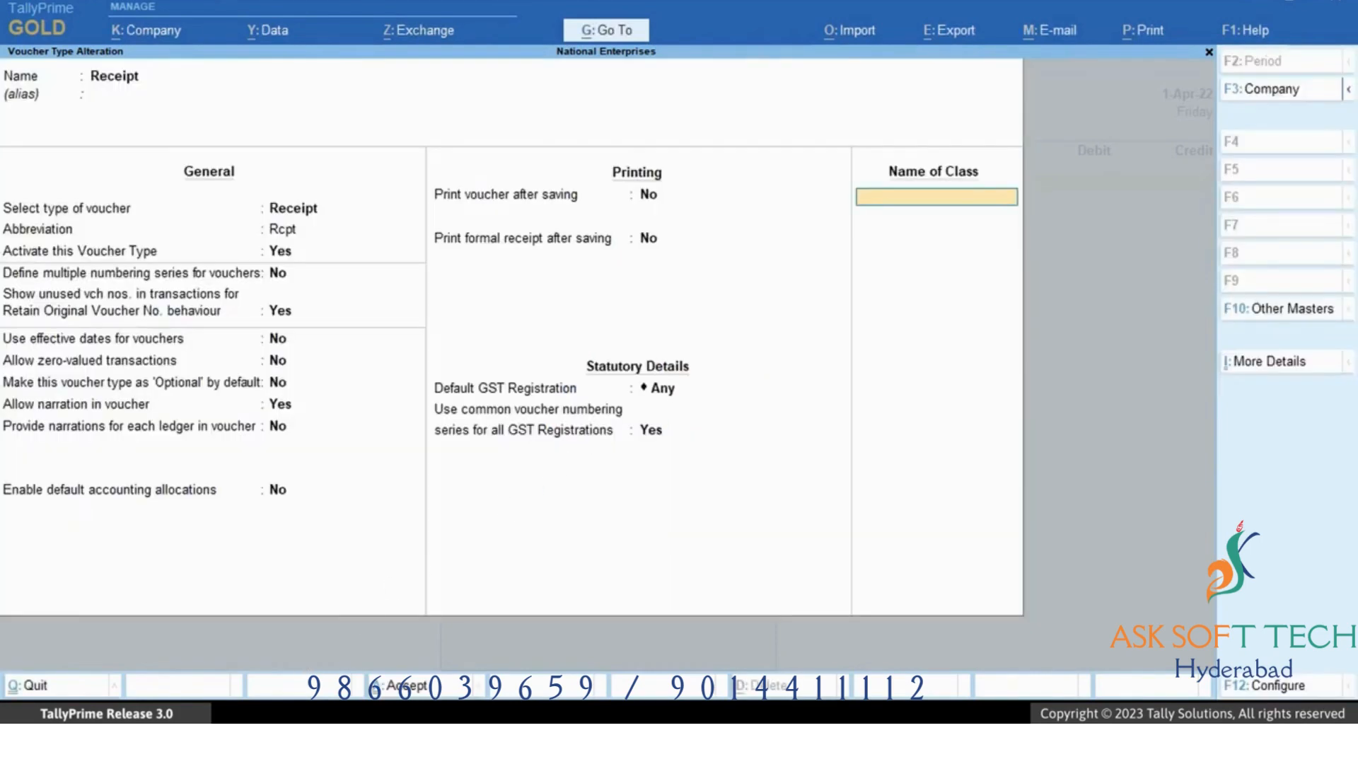
pyautogui.press('Return')
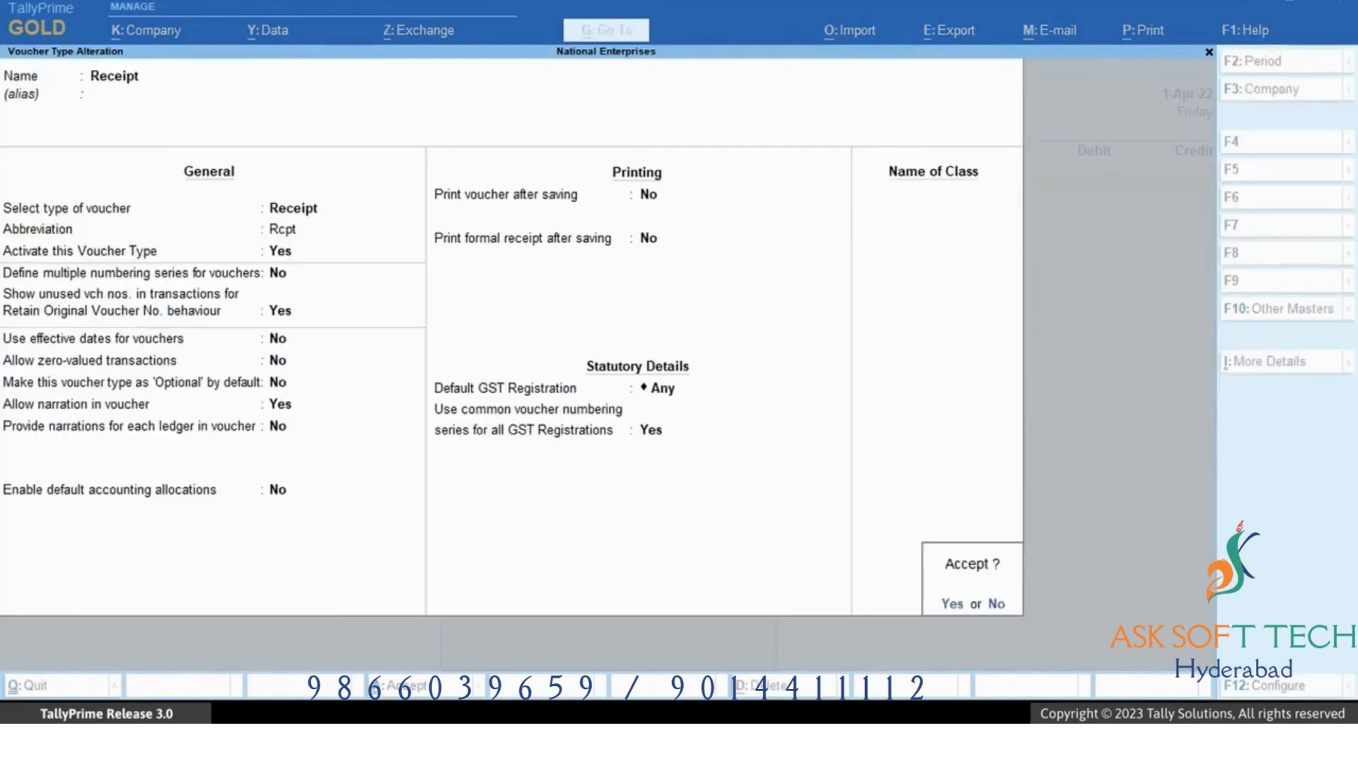
pyautogui.press('Return')
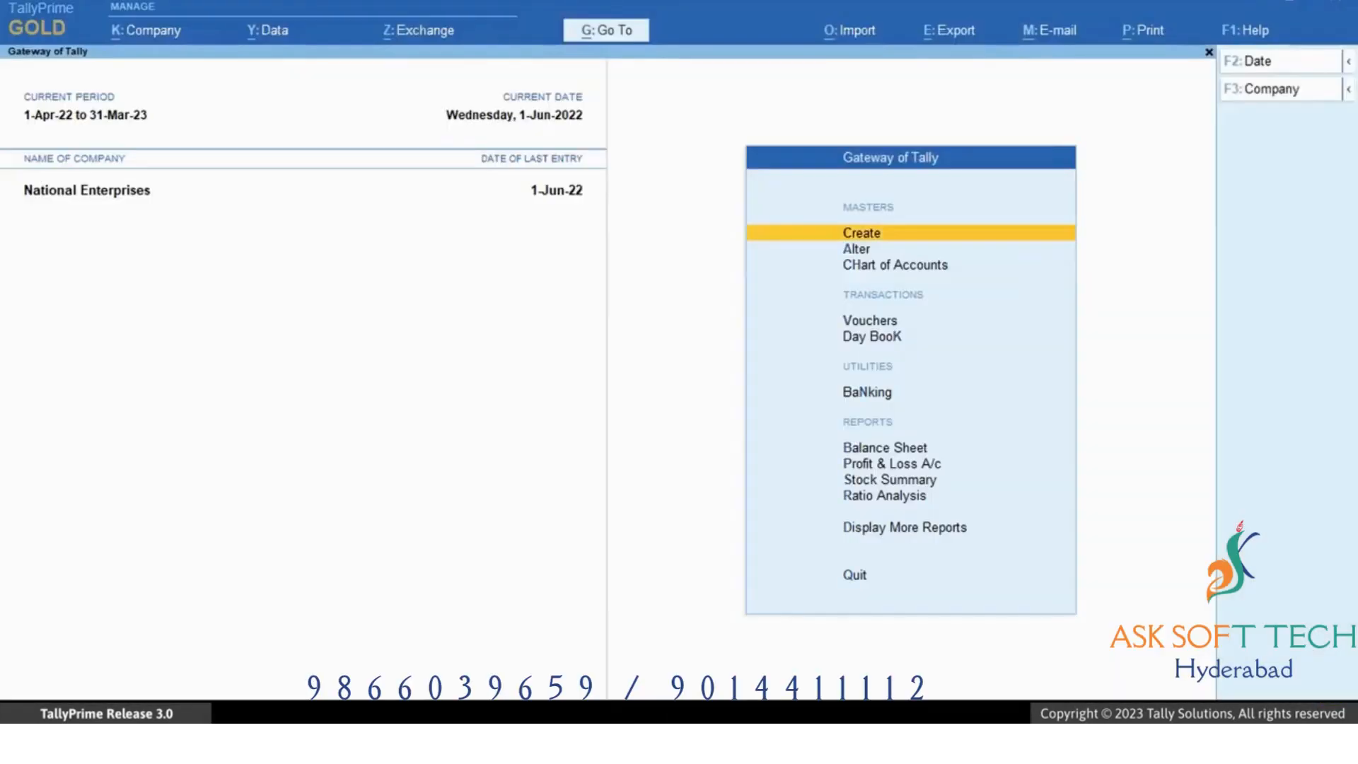
# Open the GSTR-1 report and choose Karnataka Registration from the company/tax registration list.
pyautogui.hotkey('alt', 'g')
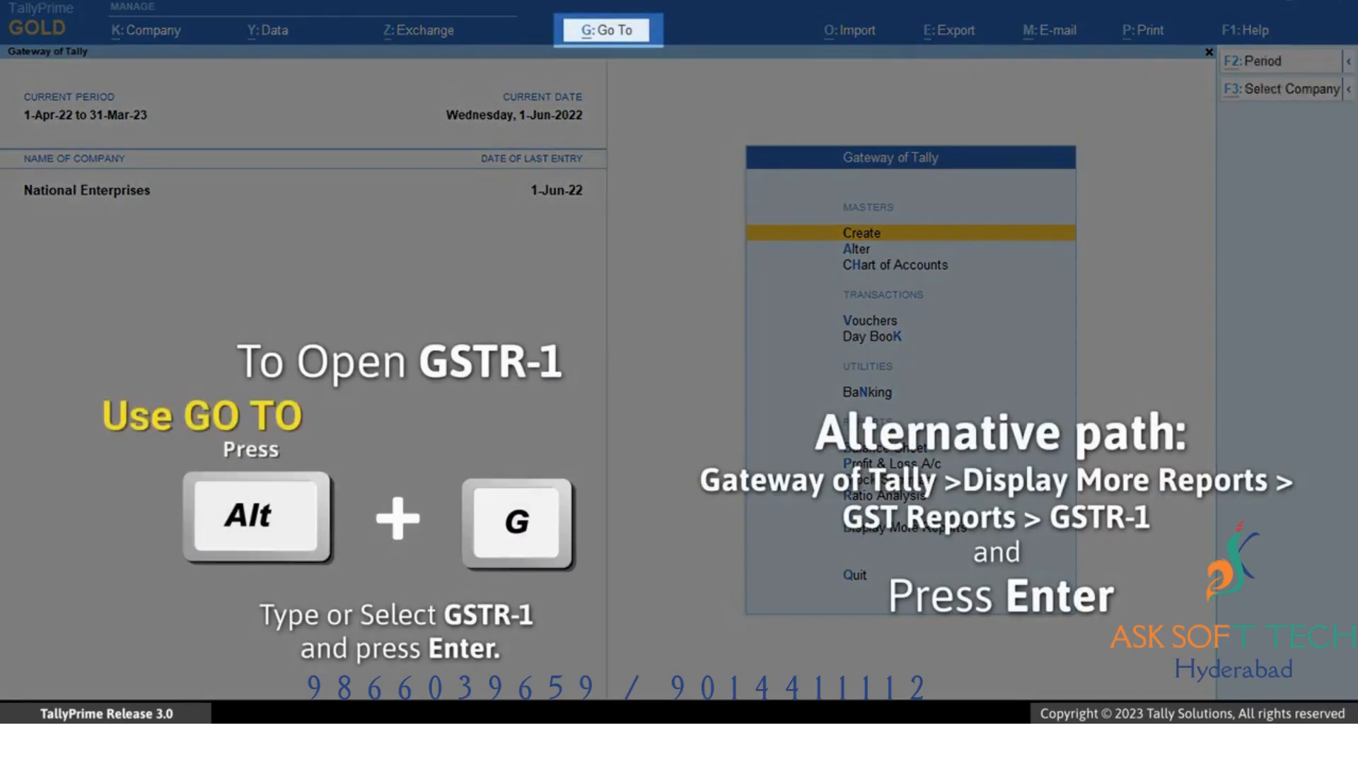
pyautogui.write('Gstr')
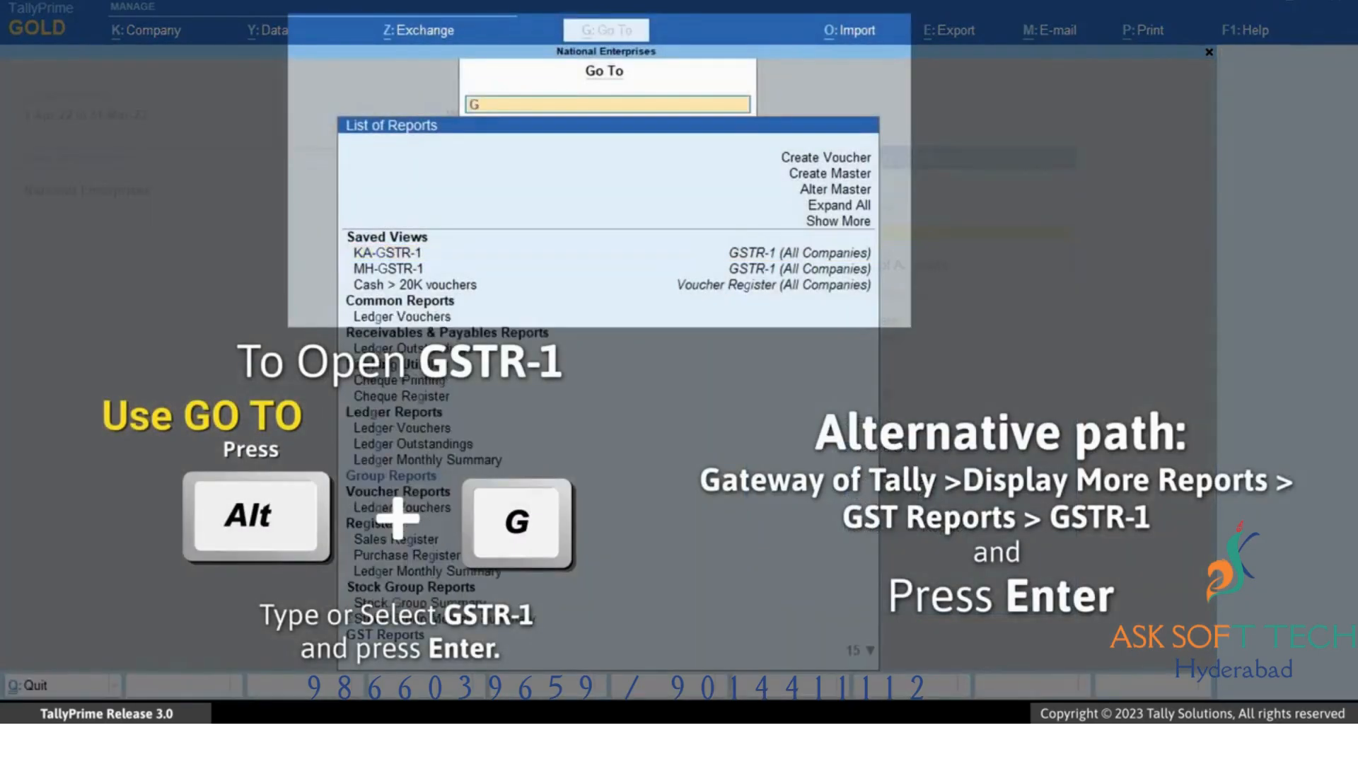
pyautogui.press('Down')
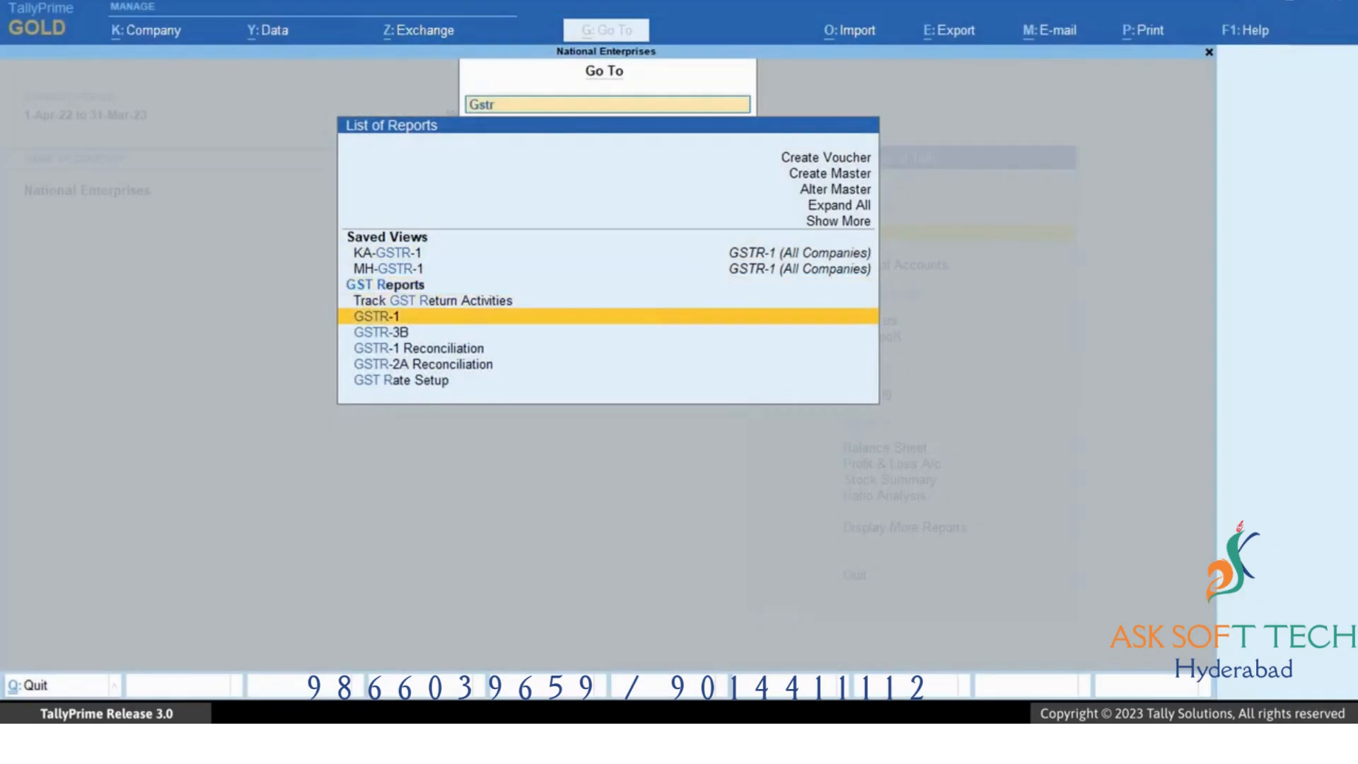
pyautogui.press('Return')
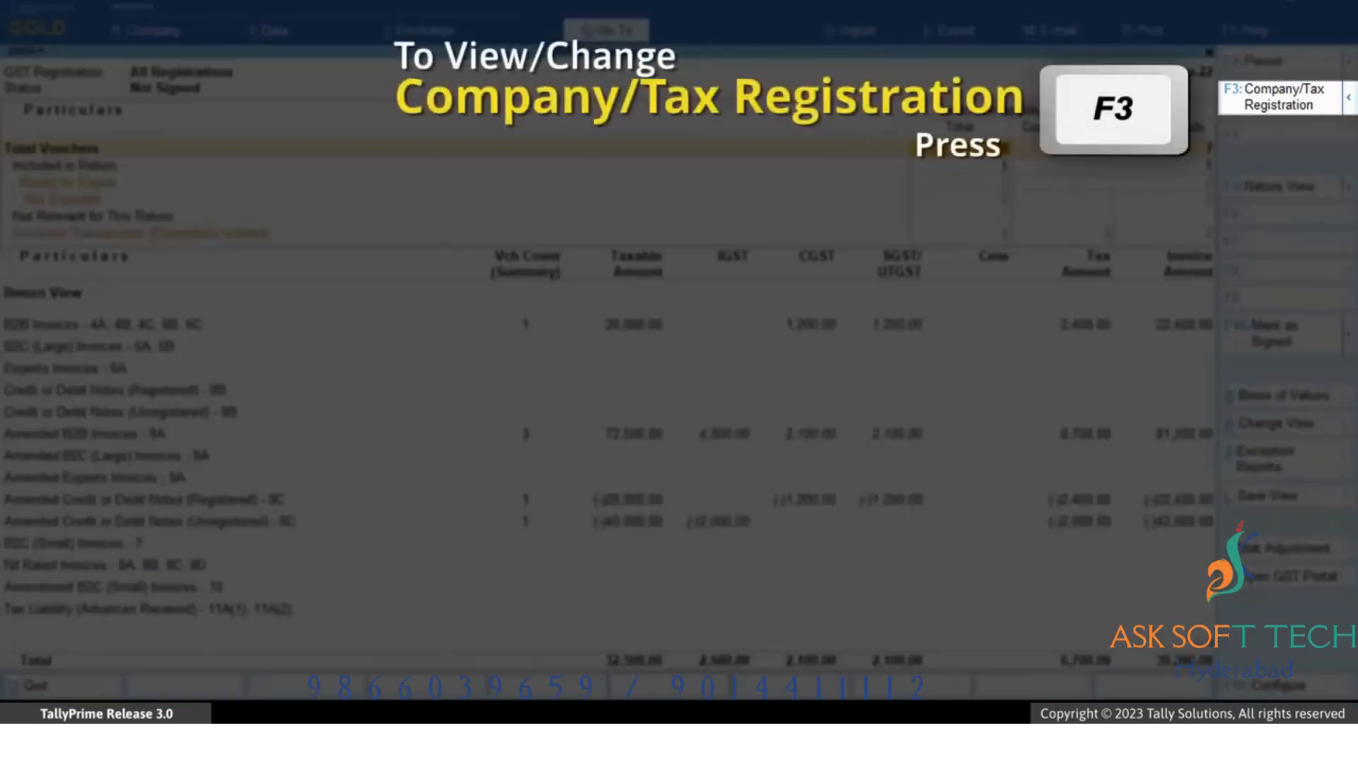
pyautogui.press('F3')
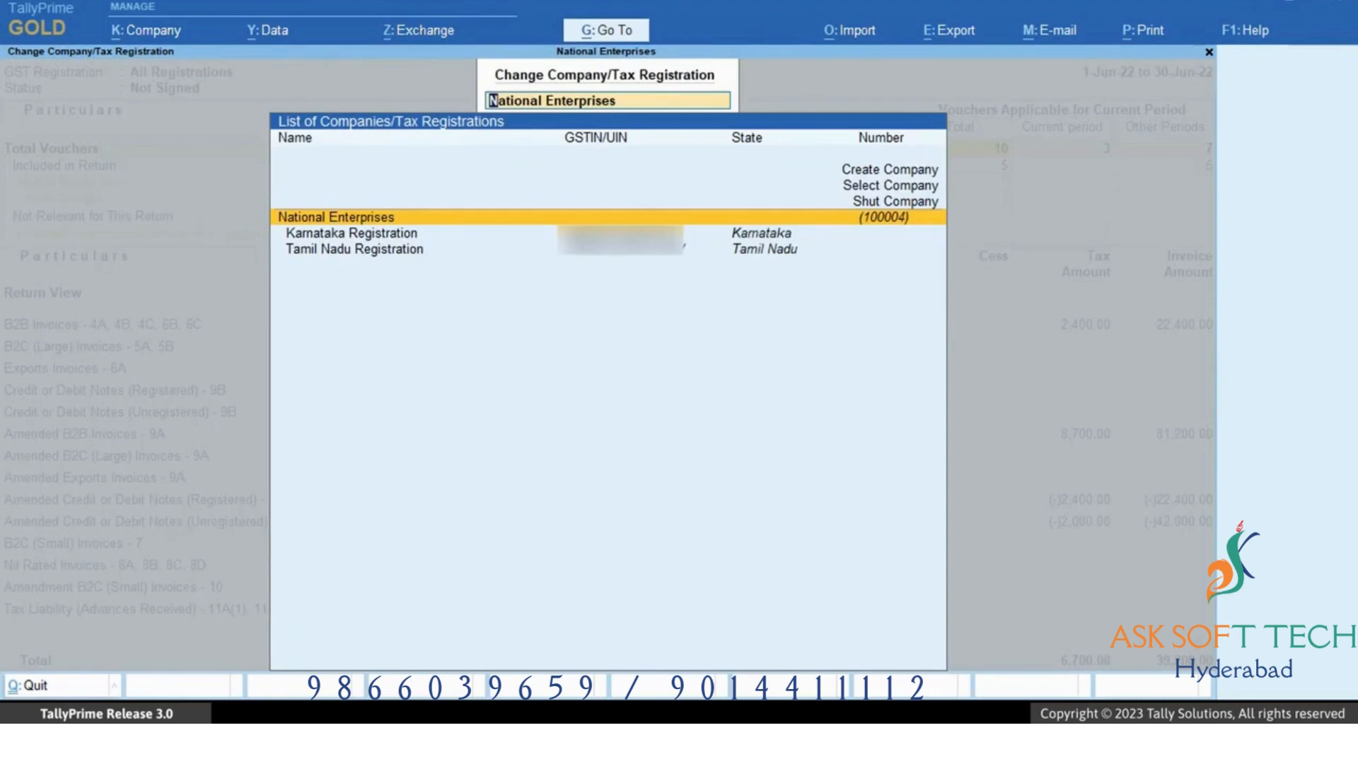
pyautogui.click(351, 233)
pyautogui.press('Return')
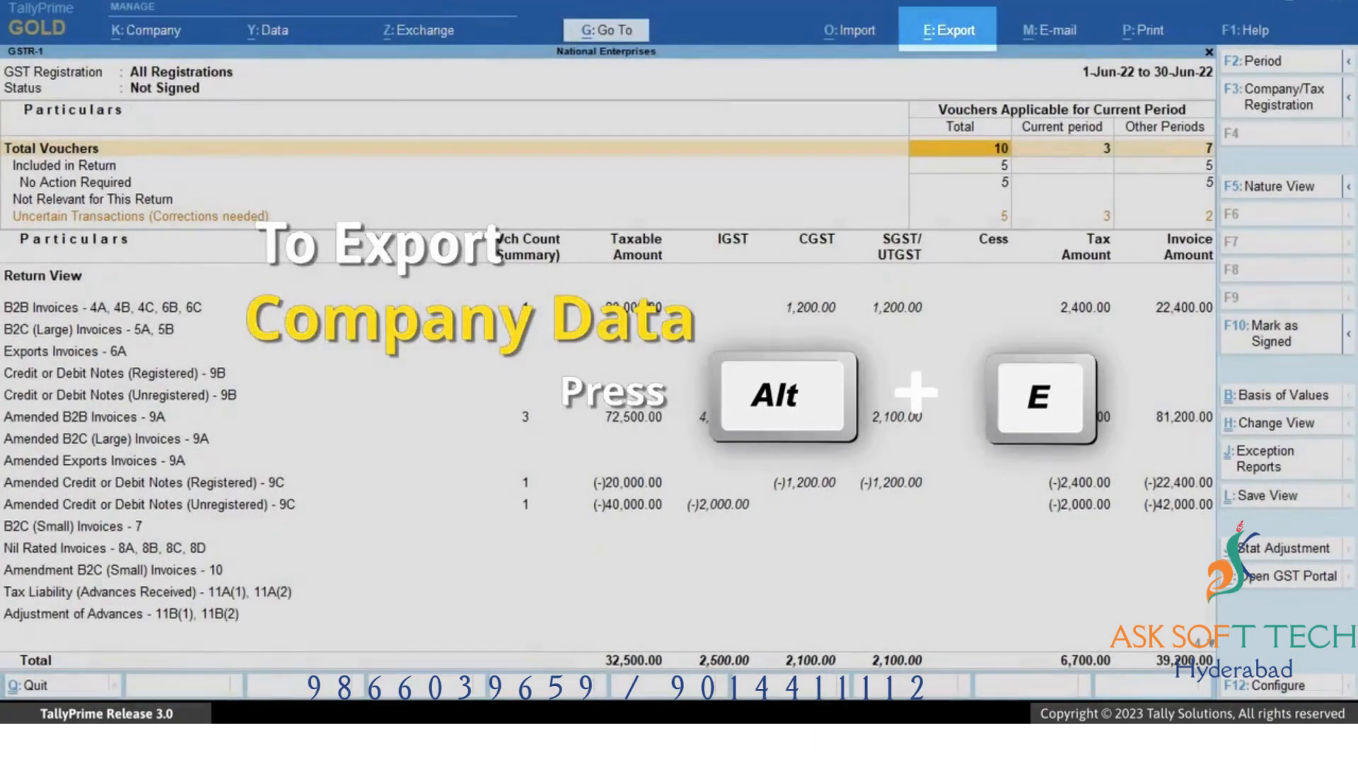
# Start exporting GST returns and set the GSTR-1 export period from May to May.
pyautogui.hotkey('alt', 'e')
pyautogui.press('Down')
pyautogui.press('Down')
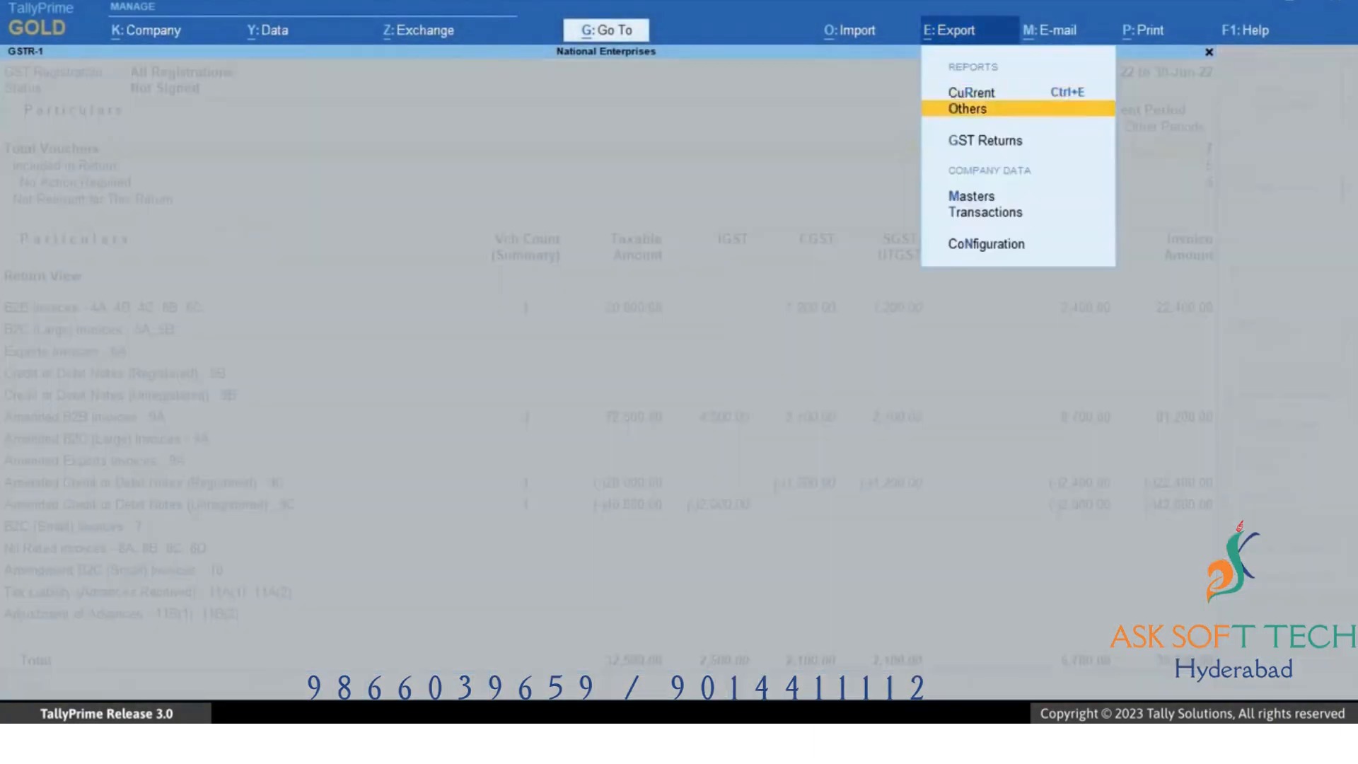
pyautogui.press('Return')
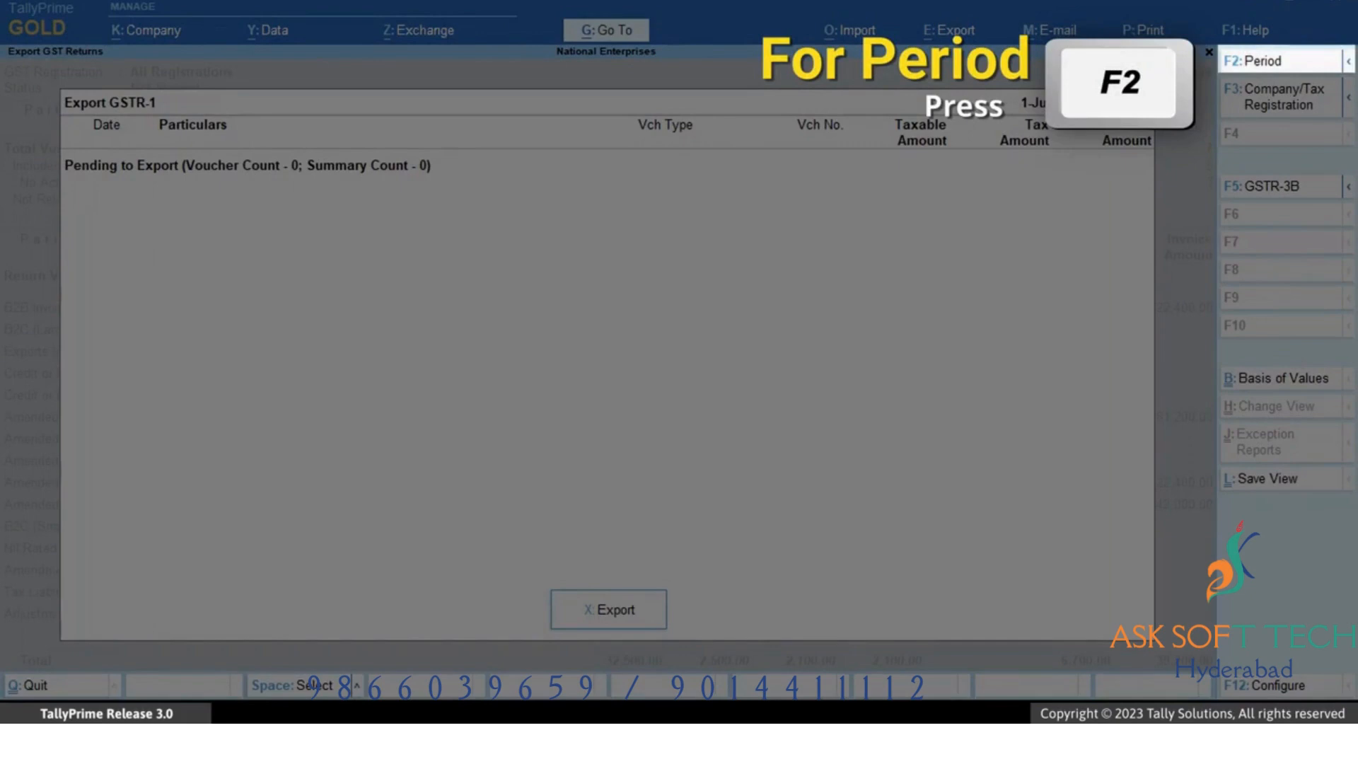
pyautogui.press('F2')
pyautogui.write('may')
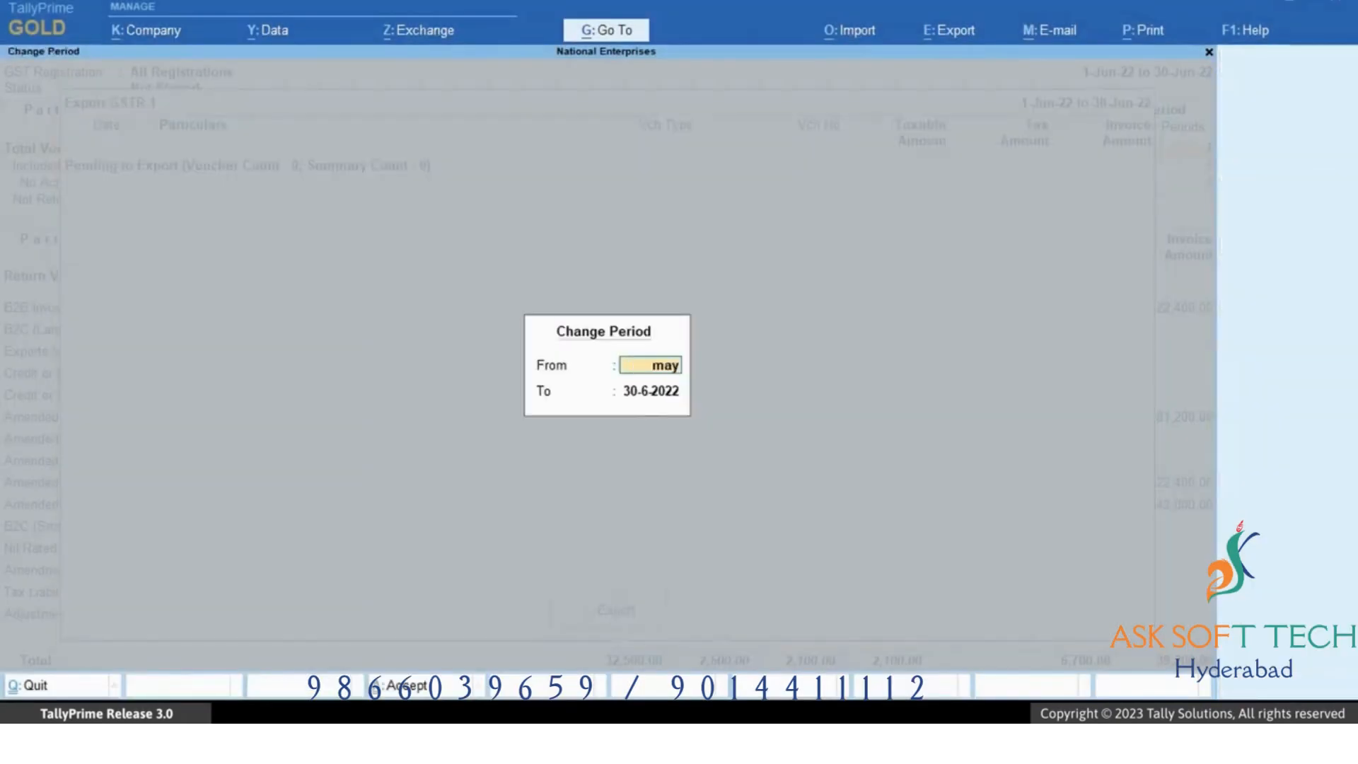
pyautogui.press('Return')
pyautogui.write('may')
pyautogui.press('Return')
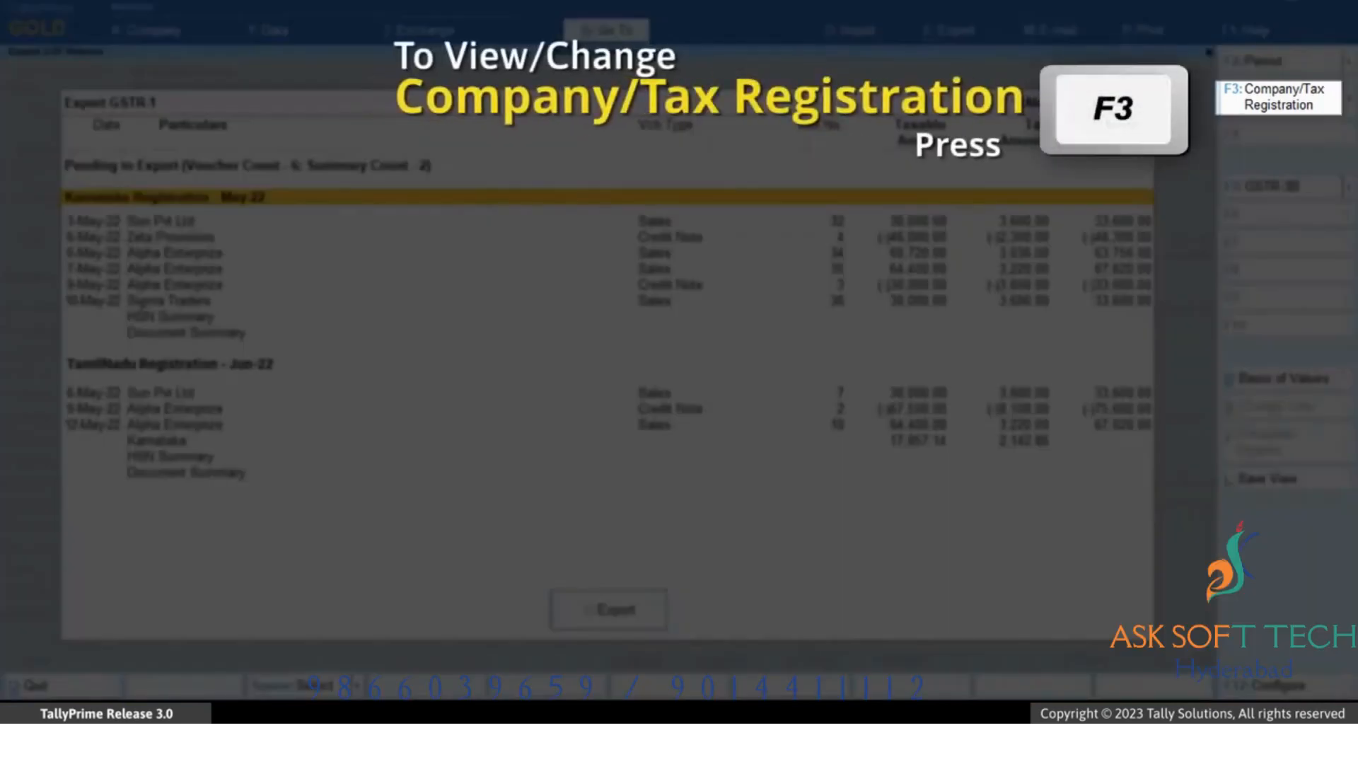
# Select Karnataka Registration and export its GSTR-1 data in JSON format.
pyautogui.press('F3')
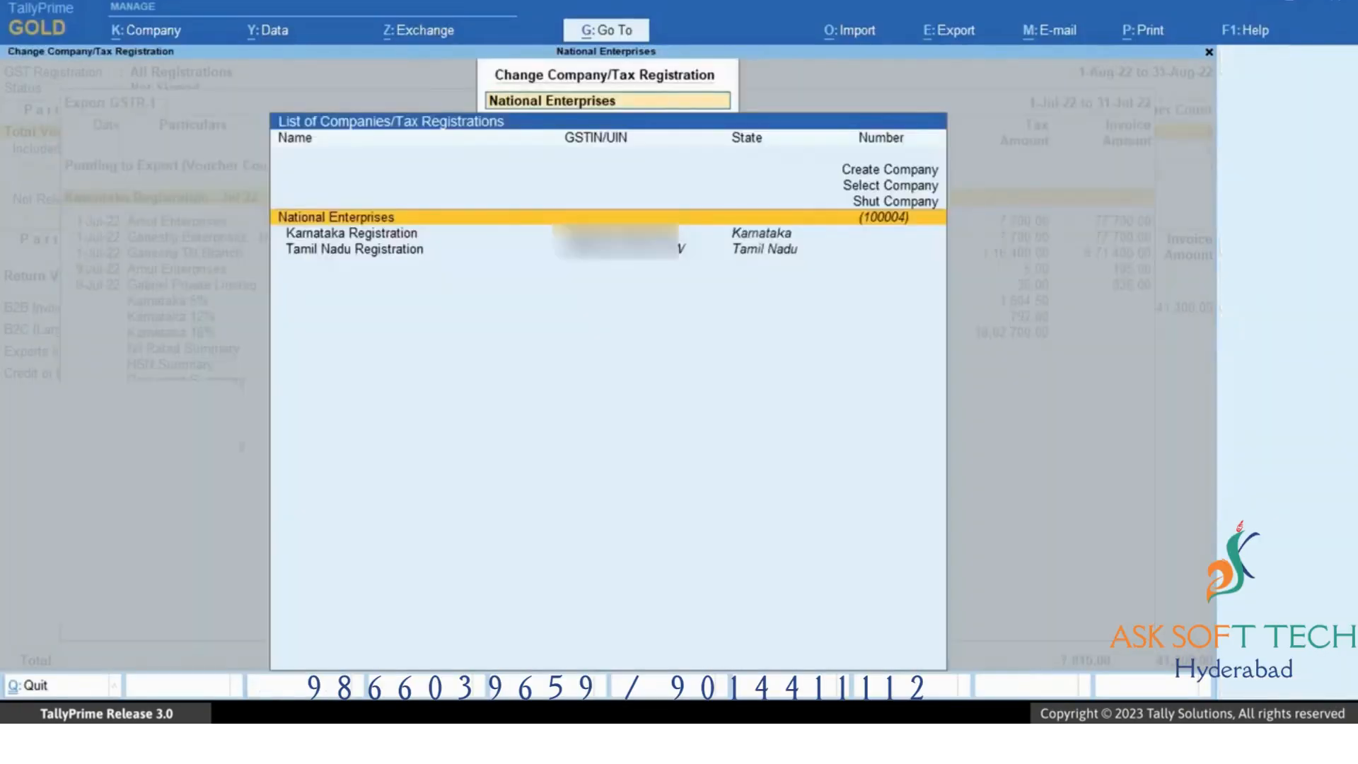
pyautogui.press('Down')
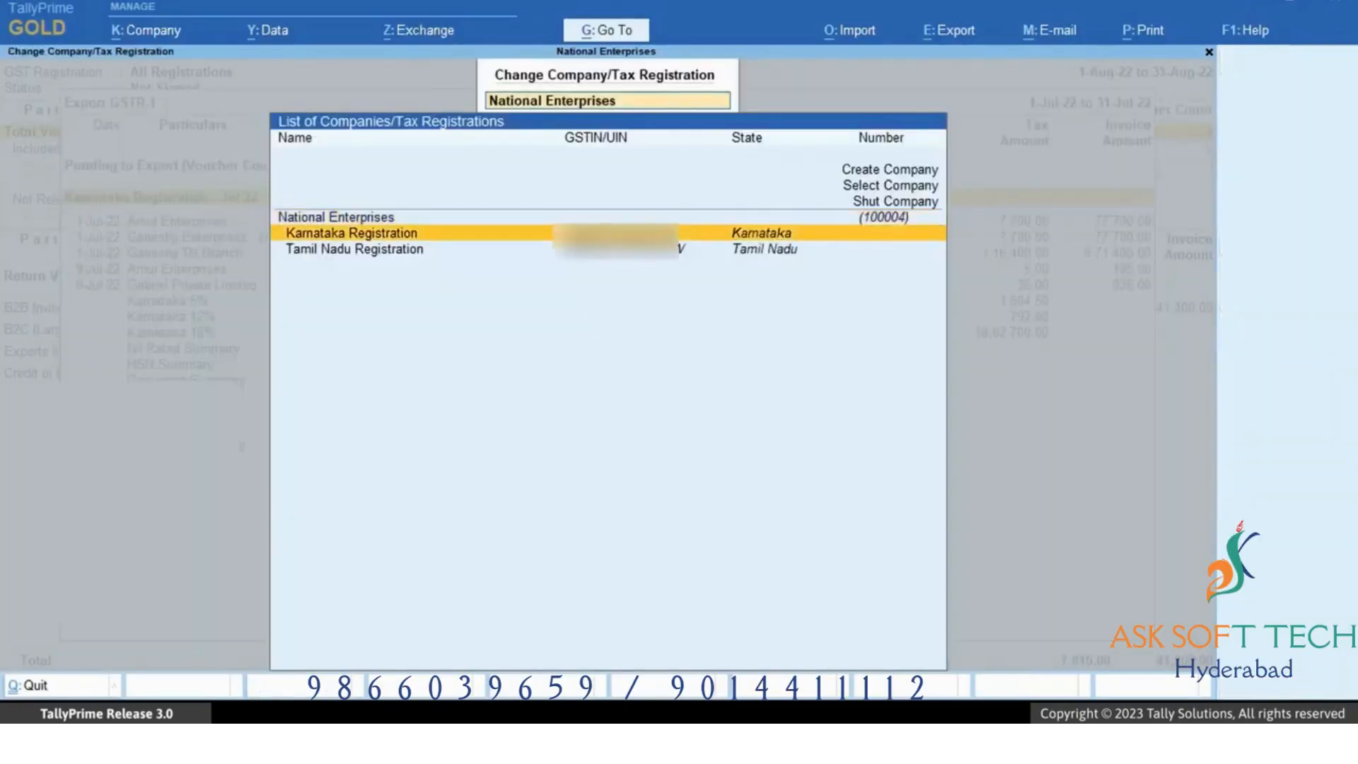
pyautogui.press('Return')
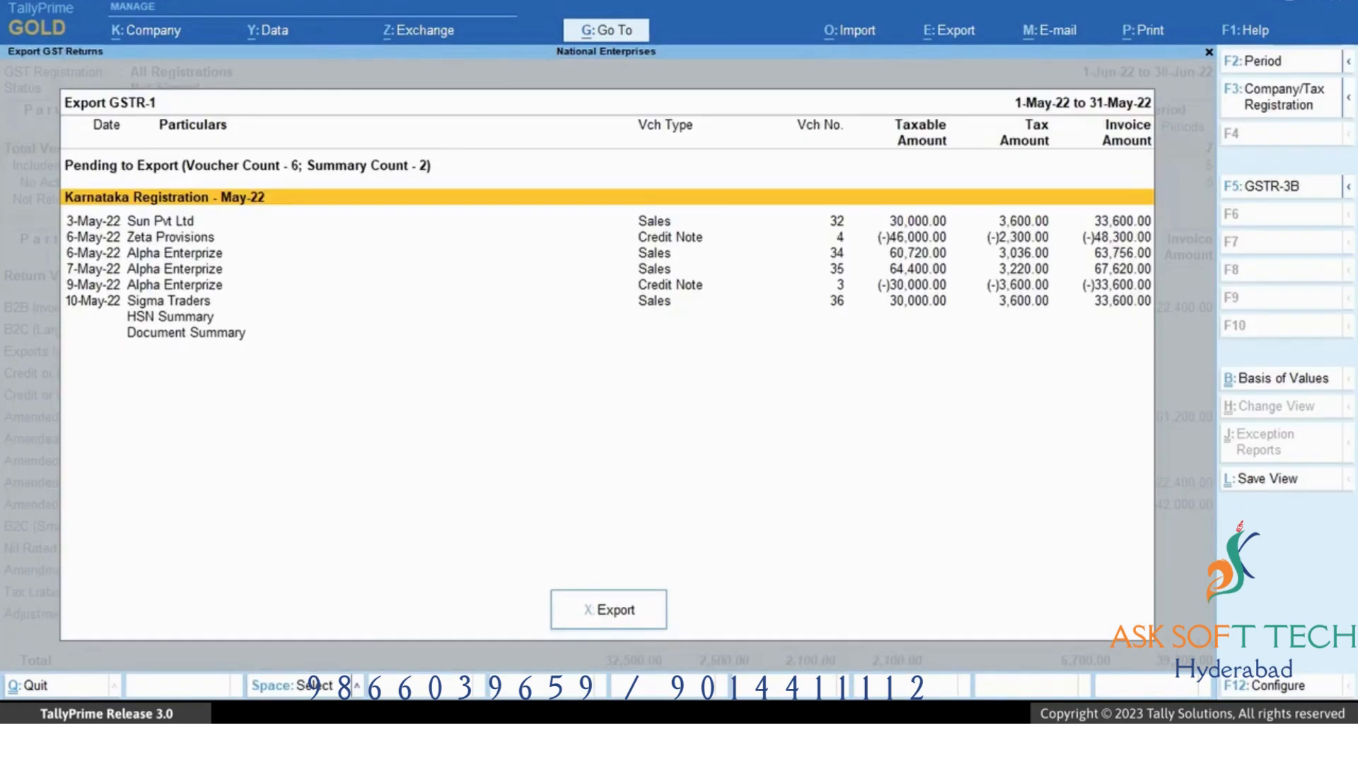
pyautogui.click(621, 614)
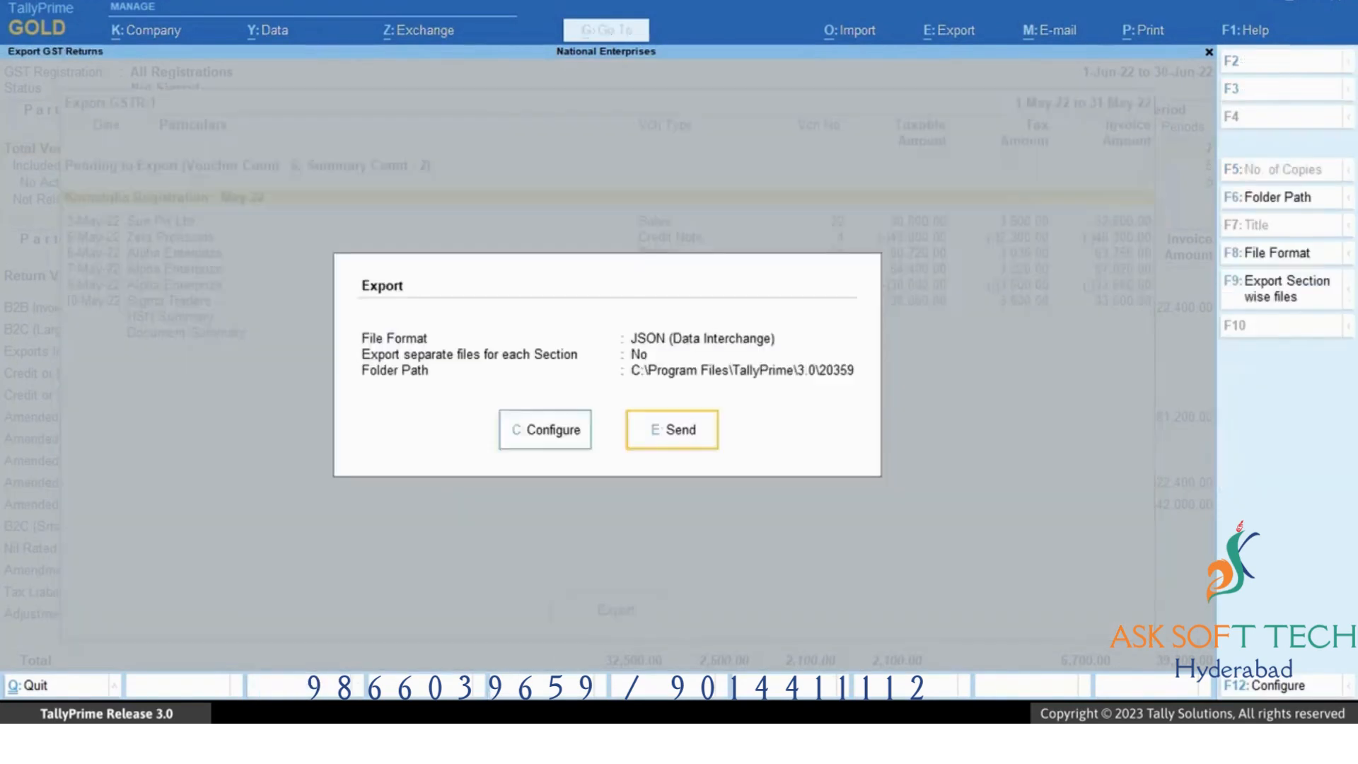
pyautogui.click(688, 441)
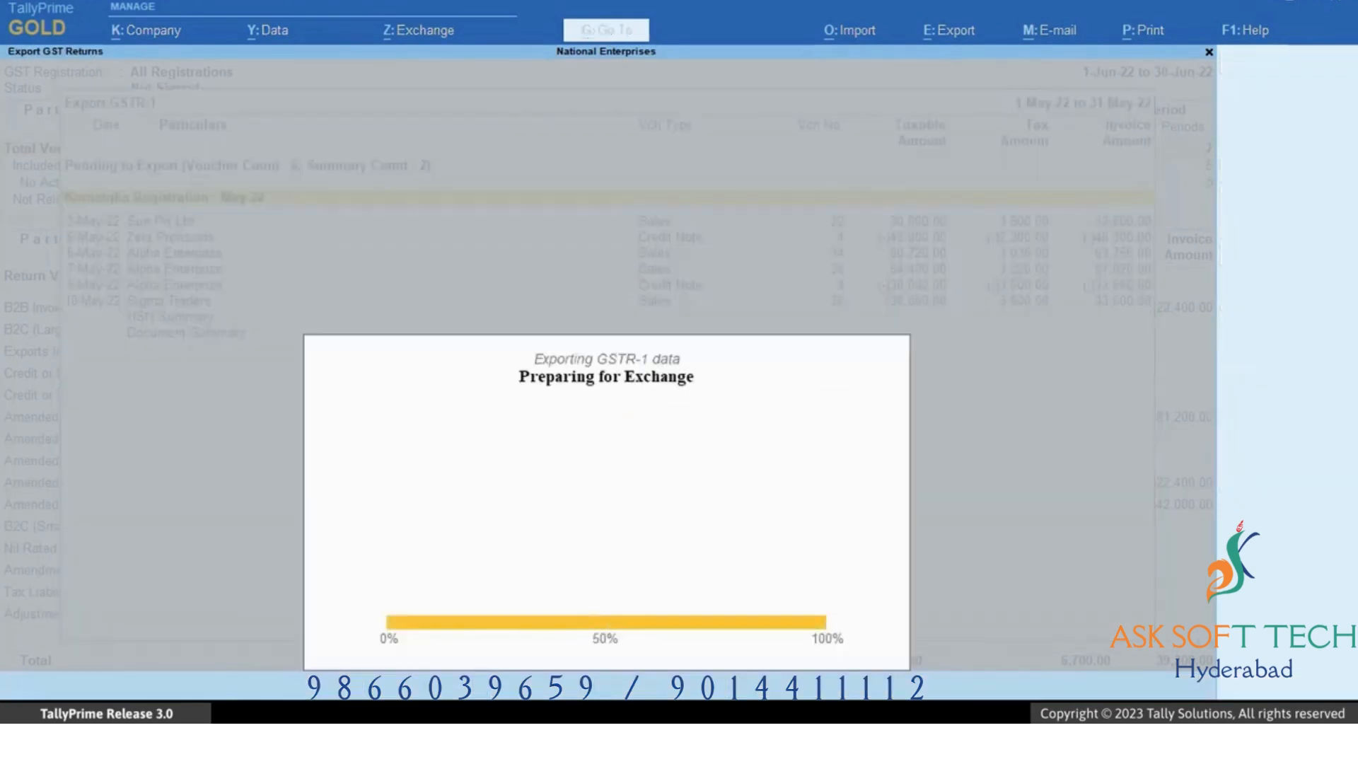